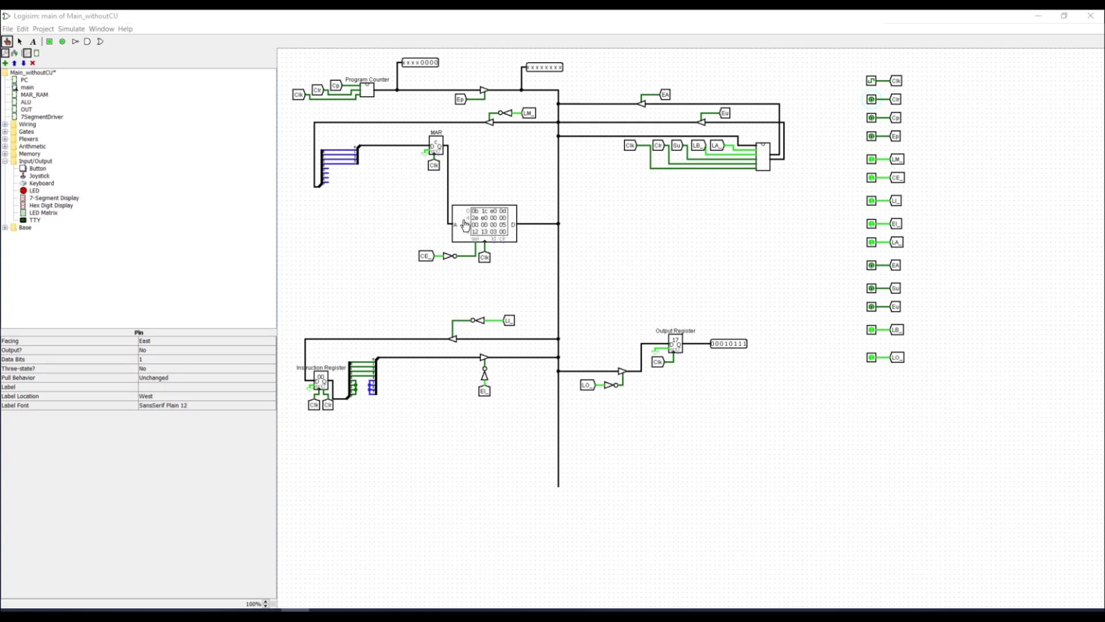
Step: Reset the simulation of the main circuit
click(71, 29)
click(75, 55)
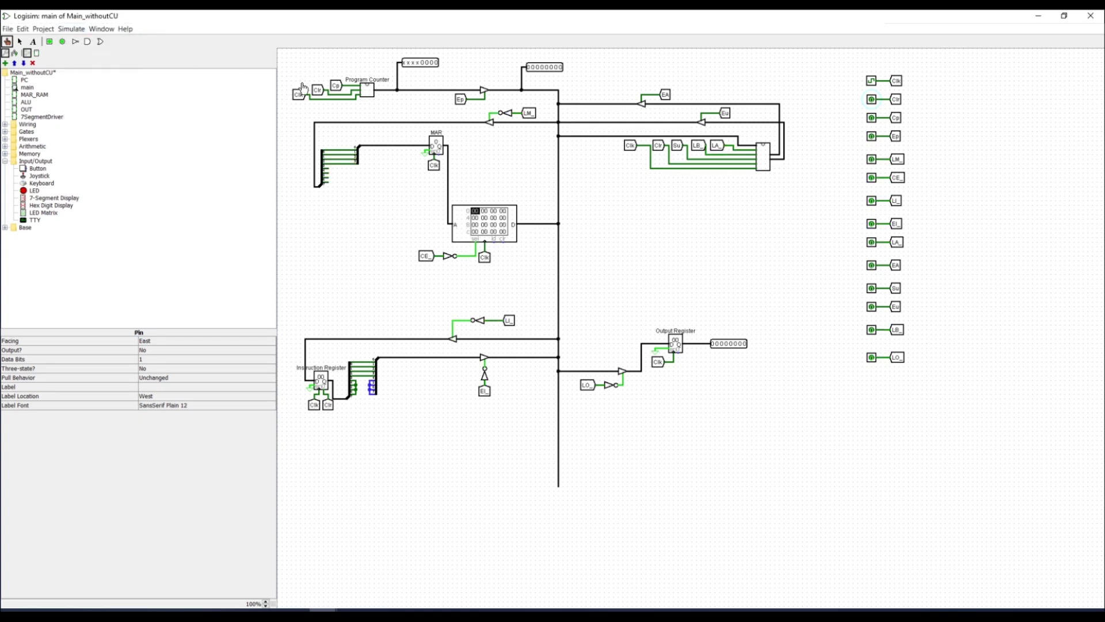
click(71, 29)
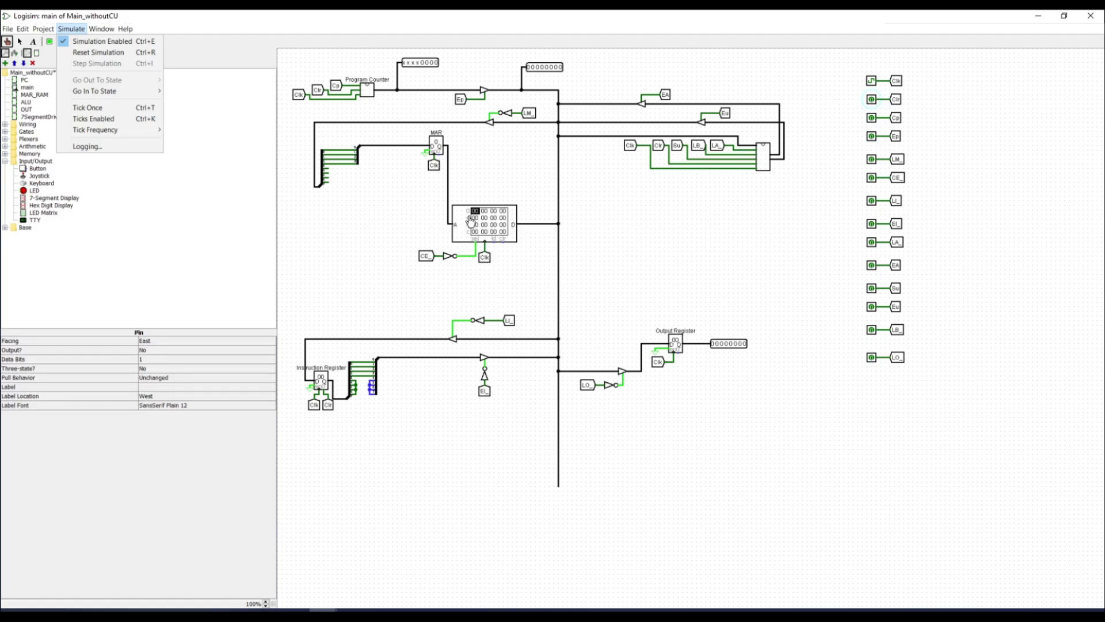
click(472, 221)
click(476, 223)
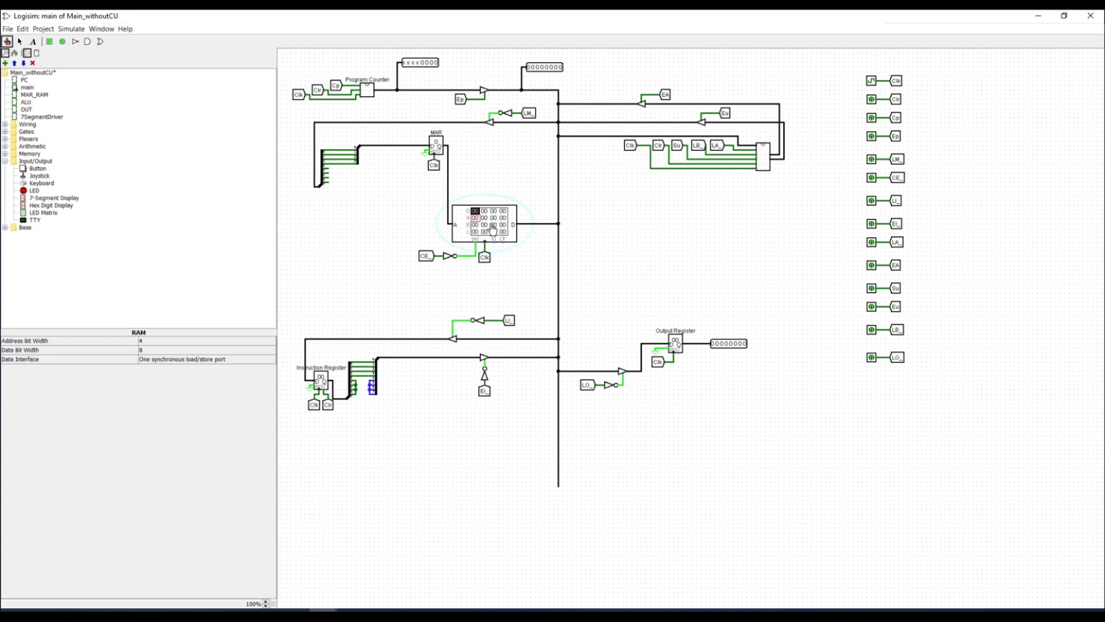
right_click(473, 210)
click(495, 246)
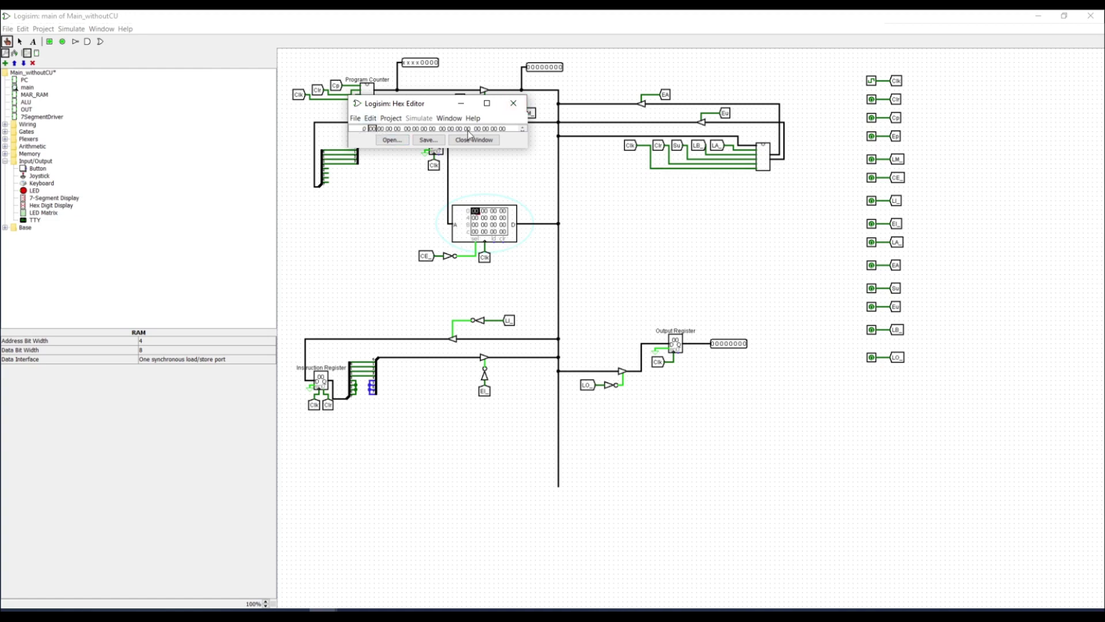
click(513, 103)
Step: Load the memory image file Mem into the RAM
right_click(485, 219)
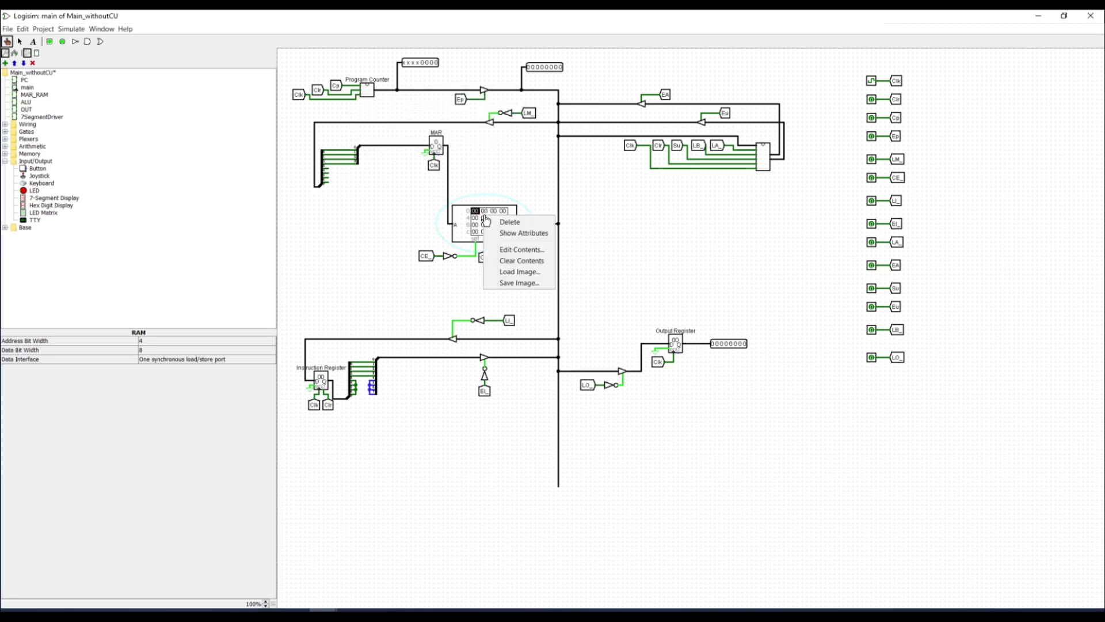
click(505, 274)
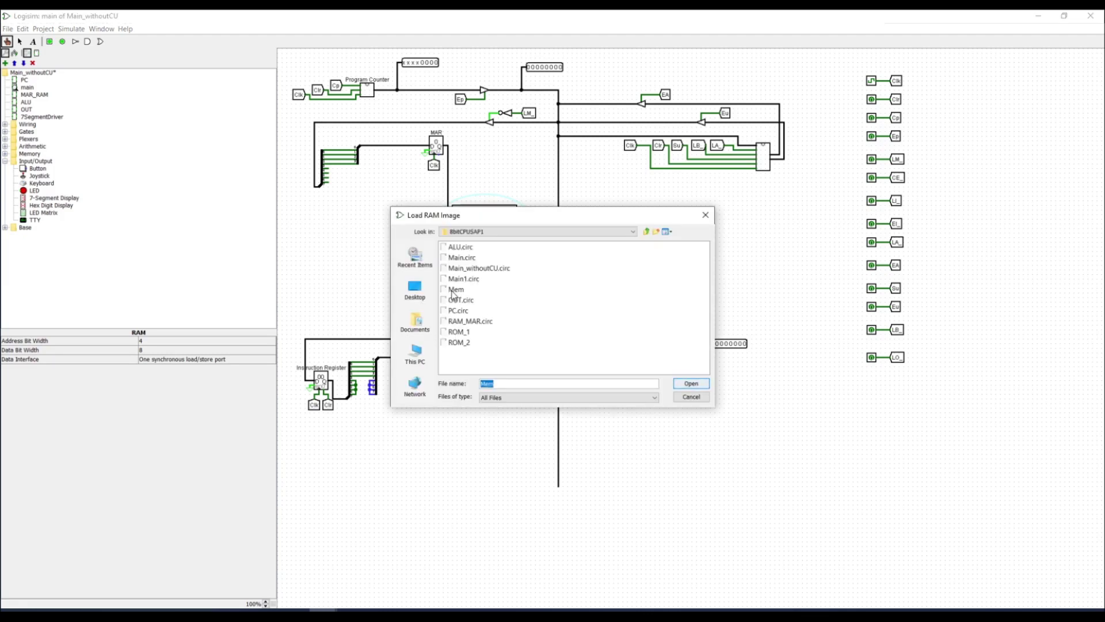
click(455, 289)
click(691, 383)
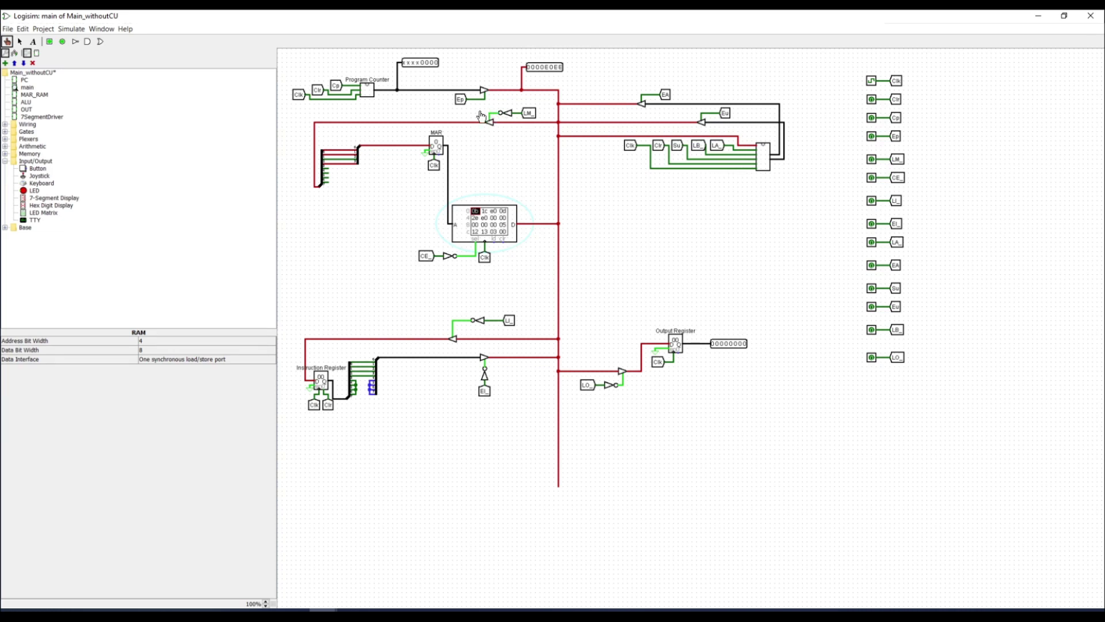
Step: Set the active-low control inputs LM_, CE_, LI_, EI_, LA_, LB_ and LO_ to 1
click(872, 160)
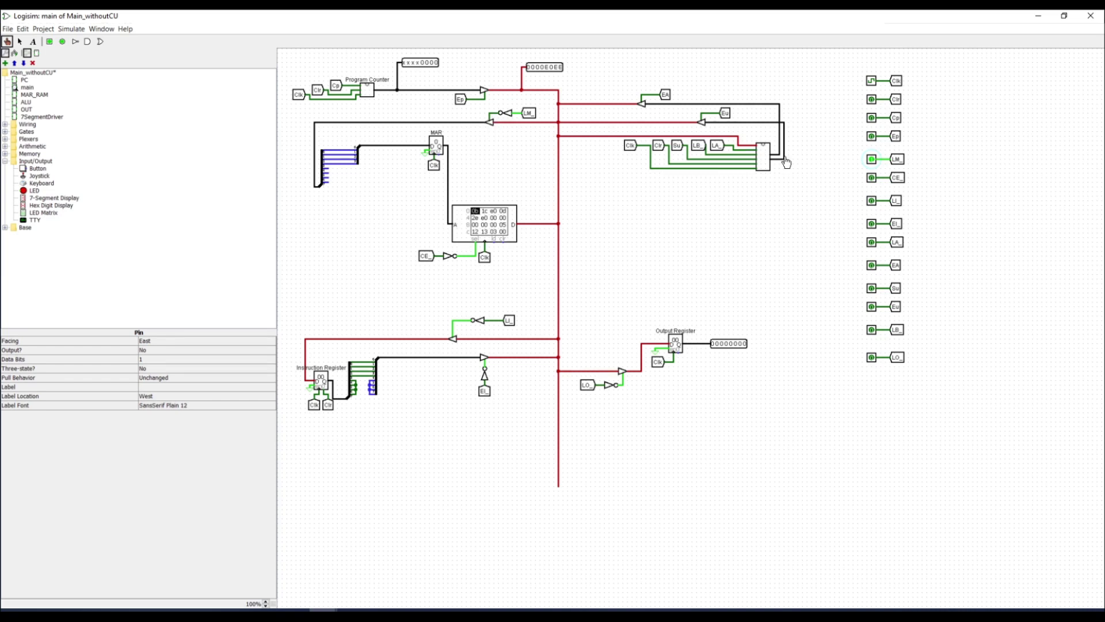
click(872, 178)
click(871, 201)
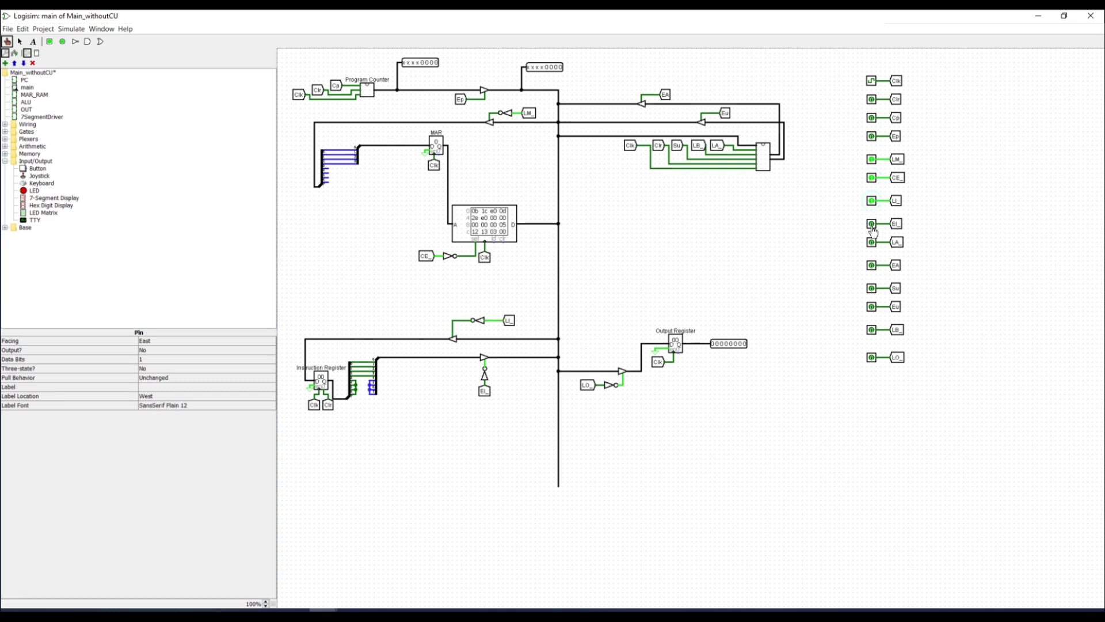
click(872, 224)
click(872, 242)
click(872, 333)
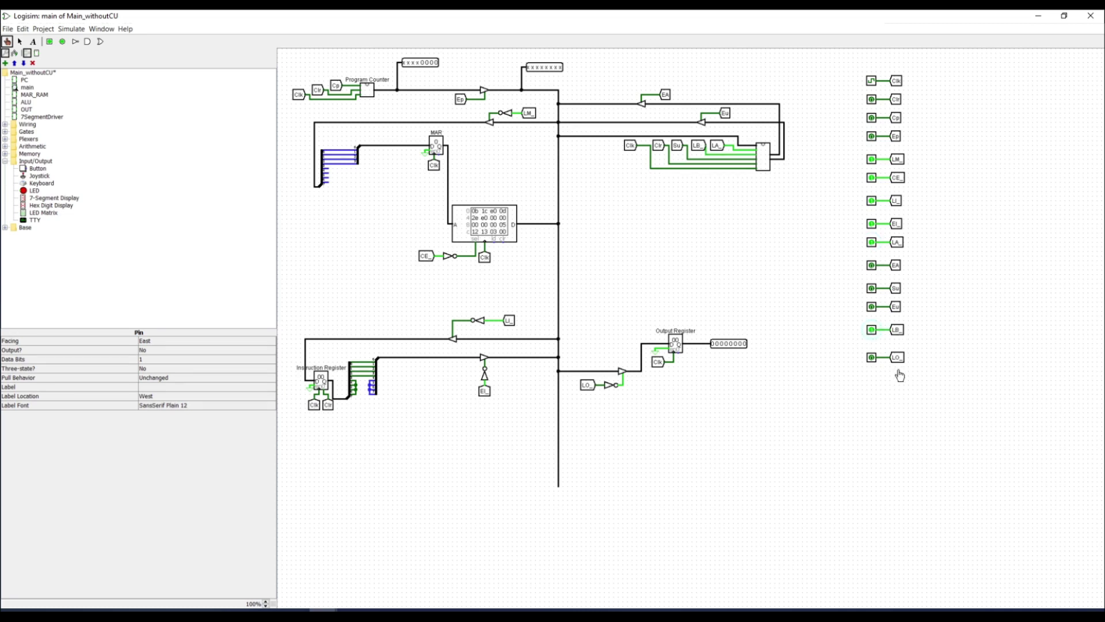
click(872, 358)
Step: Clear the registers with one clock pulse while Clr is 1, and return Clr to 0
click(873, 101)
click(871, 82)
click(871, 84)
click(873, 99)
Step: Clock the program counter's address into the MAR with Ep at 1 and LM_ at 0, and restore Ep to 0 and LM_ to 1
click(872, 137)
click(872, 159)
click(873, 81)
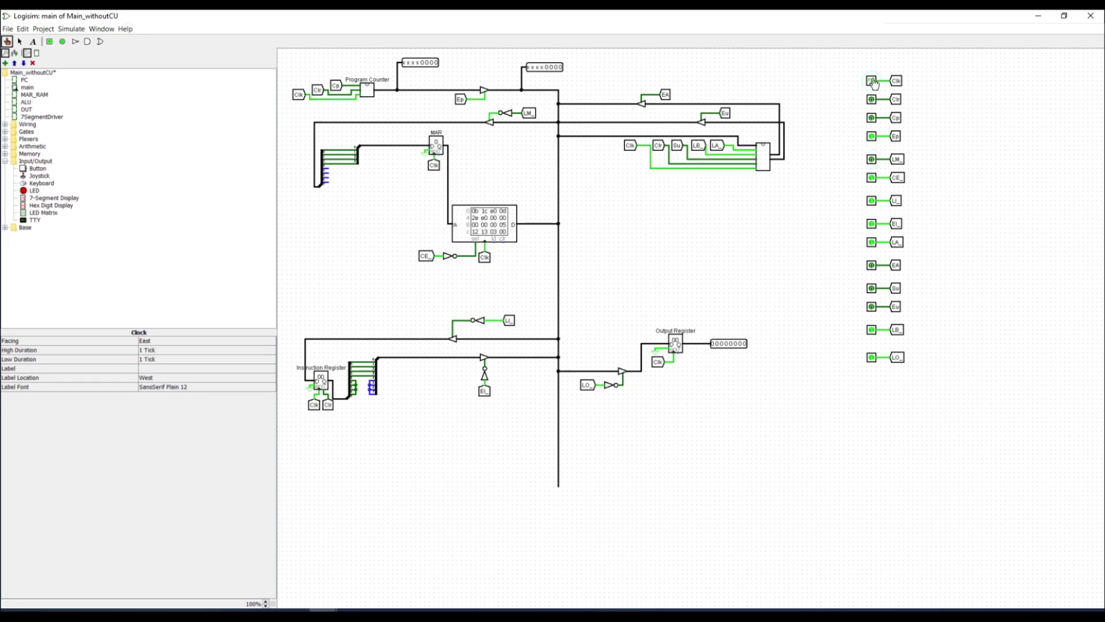
click(874, 84)
click(872, 137)
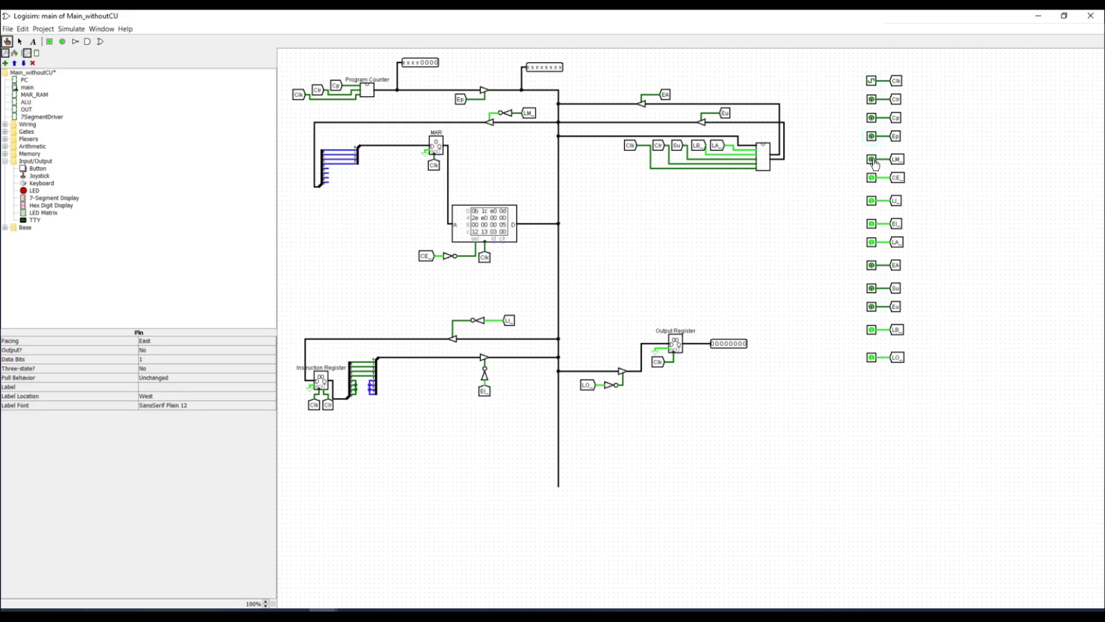
click(872, 160)
Step: Increment the program counter with one clock pulse while Cp is 1, and return Cp to 0
click(872, 118)
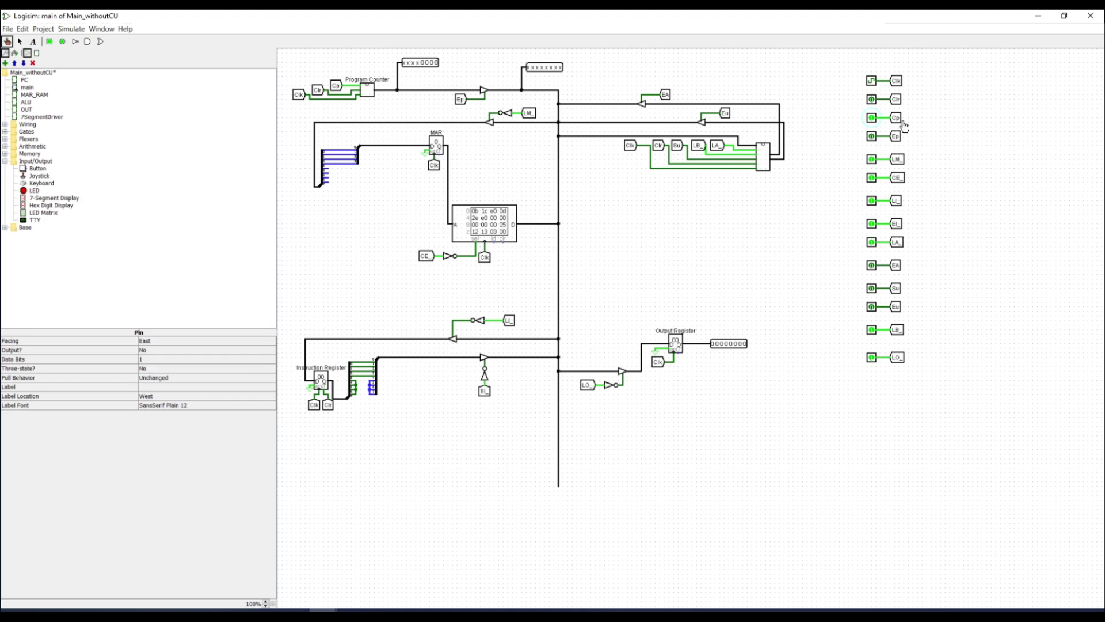
click(873, 81)
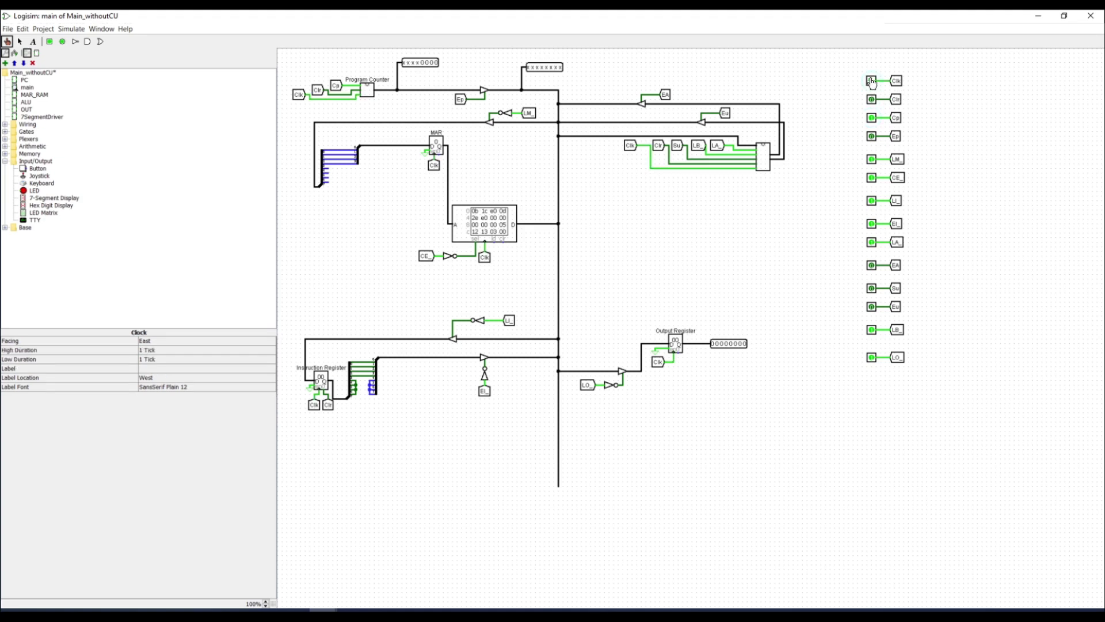
click(872, 82)
click(873, 121)
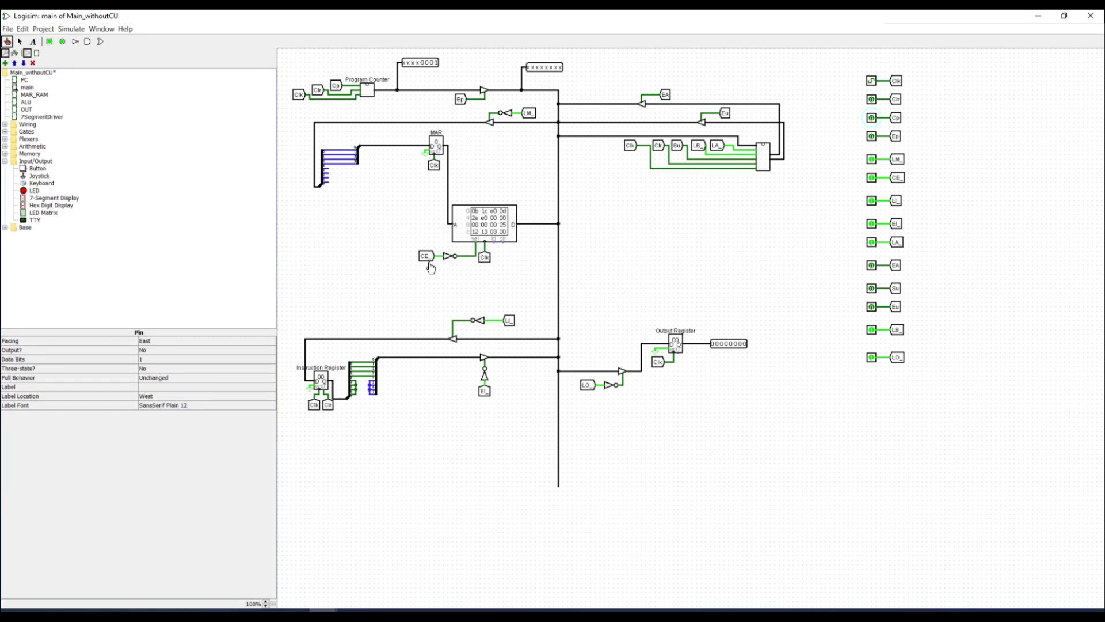
Step: Clock the RAM output into the instruction register with CE_ and LI_ at 0, and return both to 1
click(872, 177)
click(872, 201)
click(872, 82)
click(873, 82)
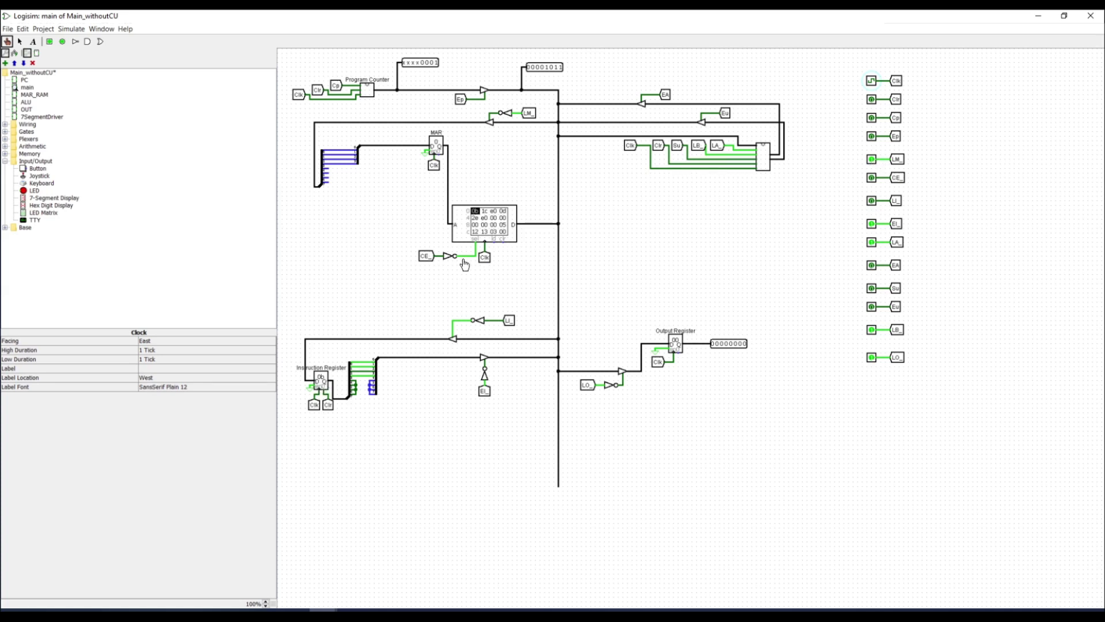
click(872, 163)
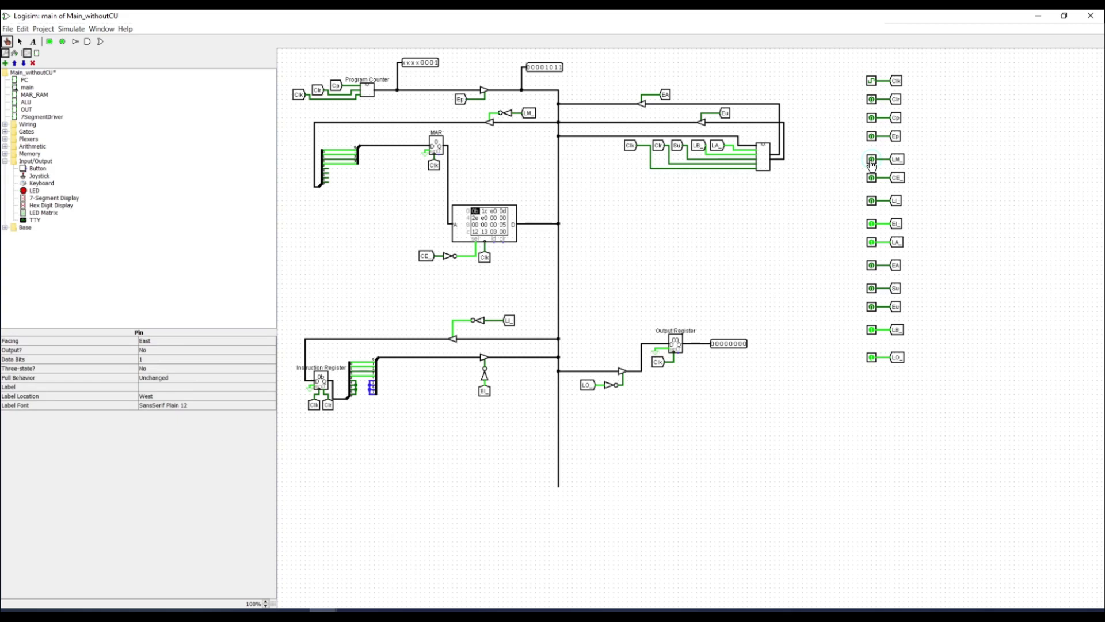
click(872, 161)
click(873, 181)
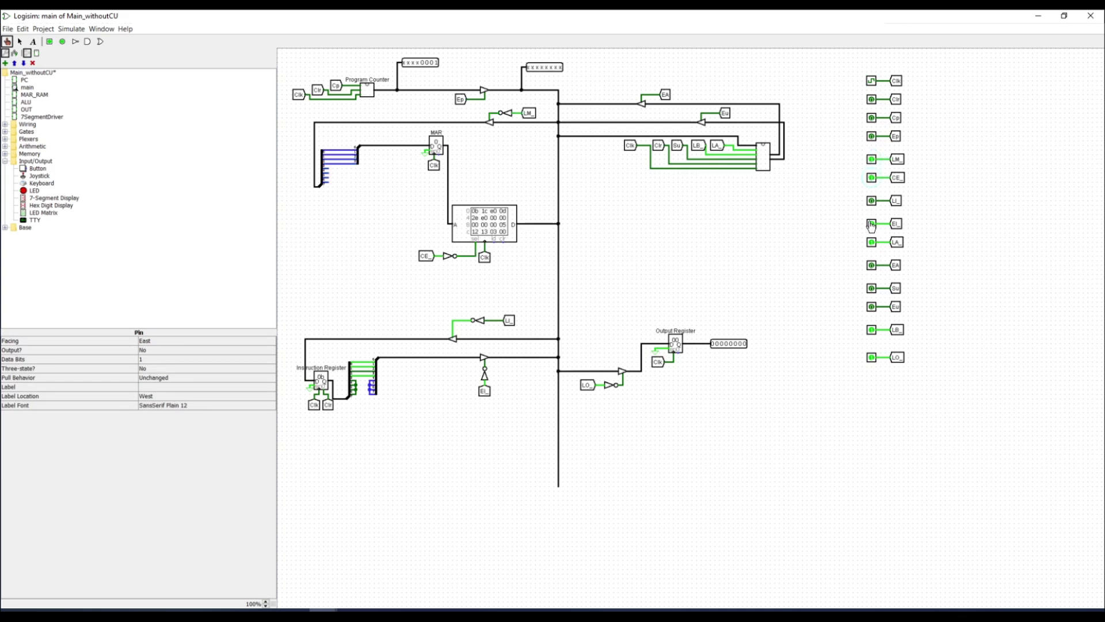
click(872, 201)
Step: Clock the instruction's address bits into the MAR with EI_ and LM_ at 0, and return both to 1
click(873, 226)
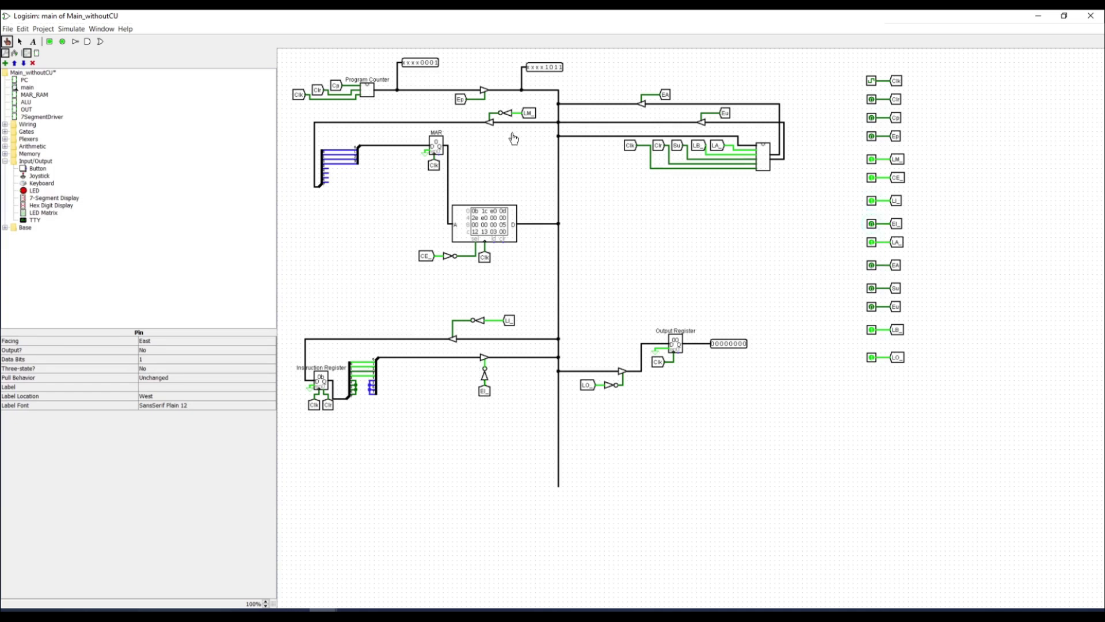
click(874, 162)
click(873, 82)
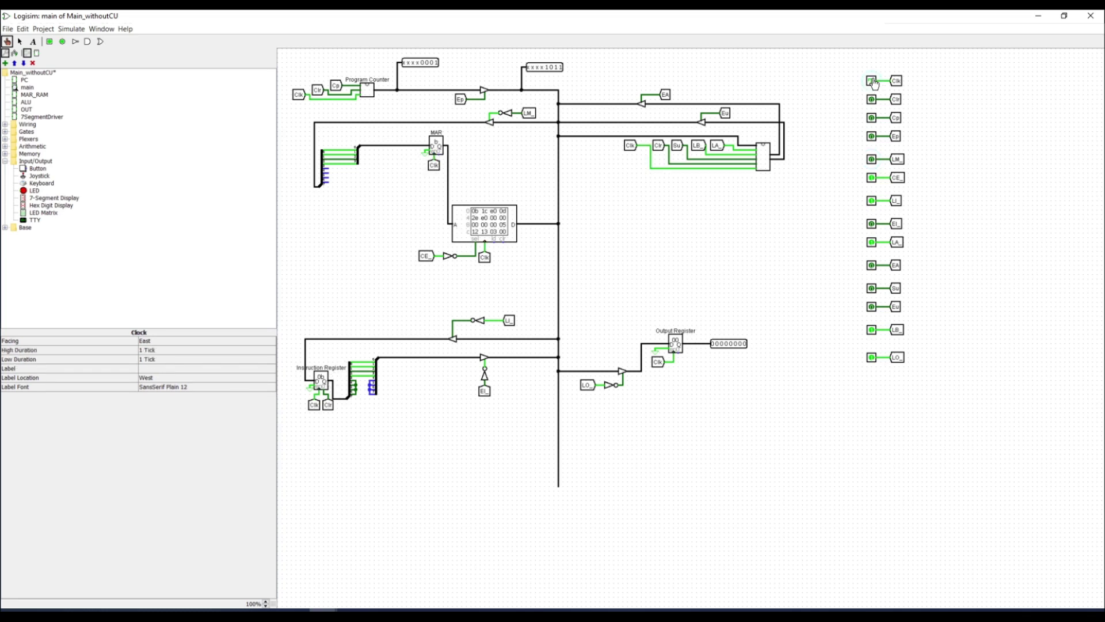
click(873, 82)
click(871, 161)
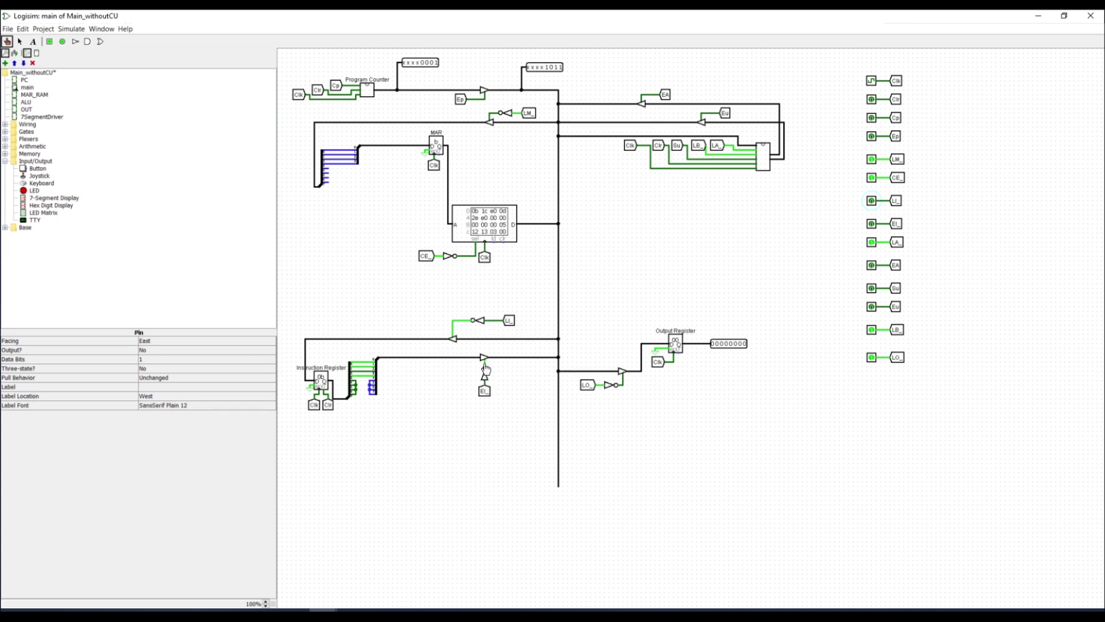
click(871, 225)
Step: Clock the addressed RAM data into the ALU's accumulator with CE_ and LA_ at 0
click(873, 179)
click(872, 243)
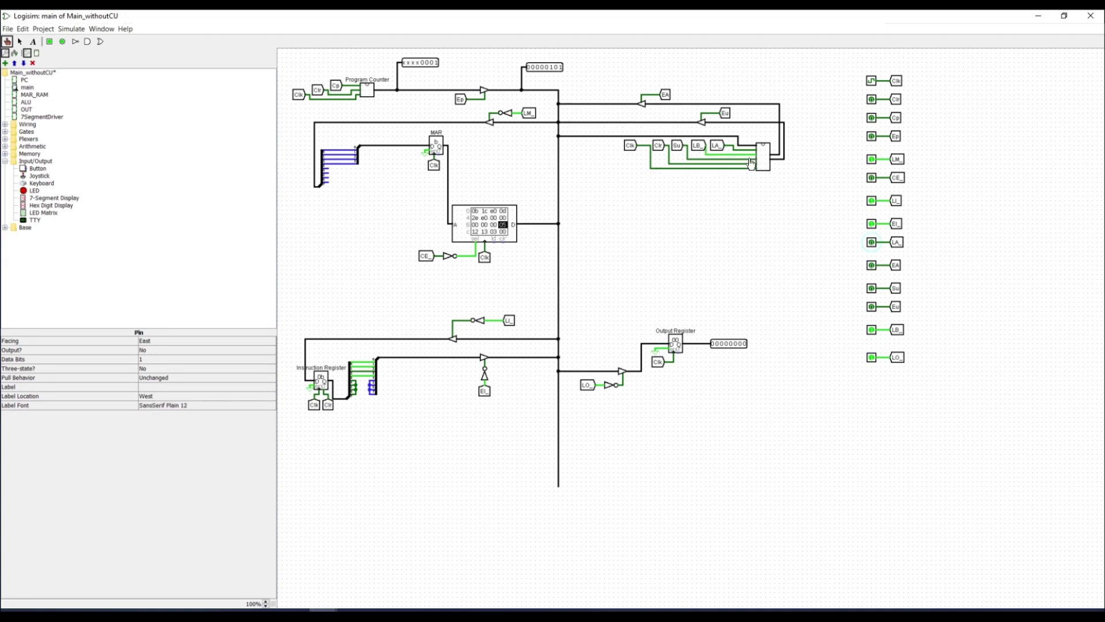
click(872, 82)
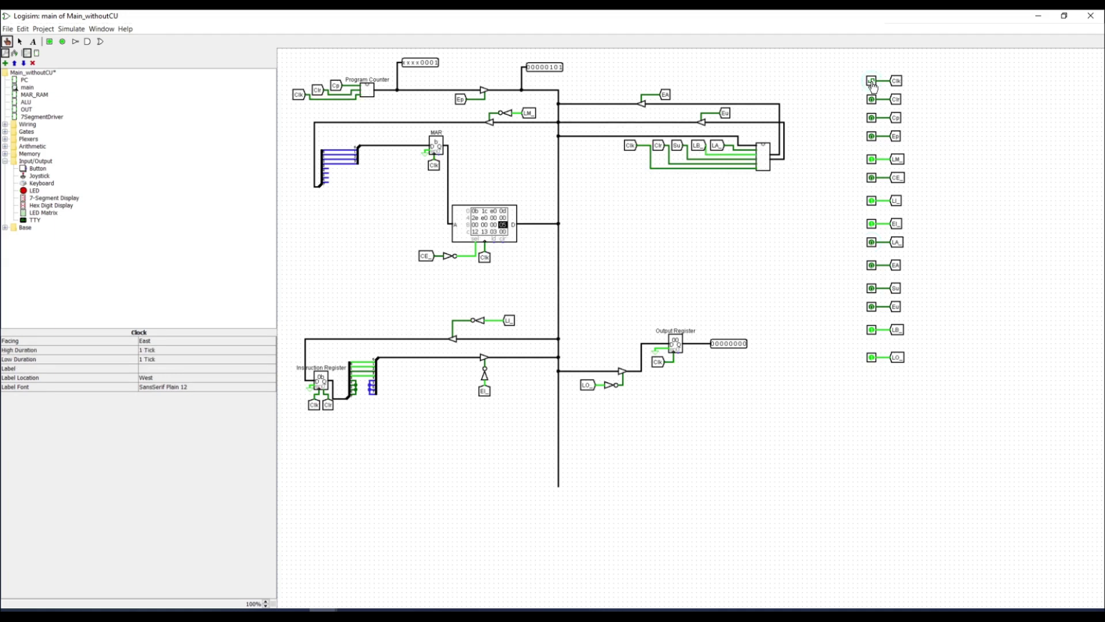
Step: Inspect the accumulator's contents inside the ALU subcircuit and return to the main circuit
right_click(760, 163)
click(777, 189)
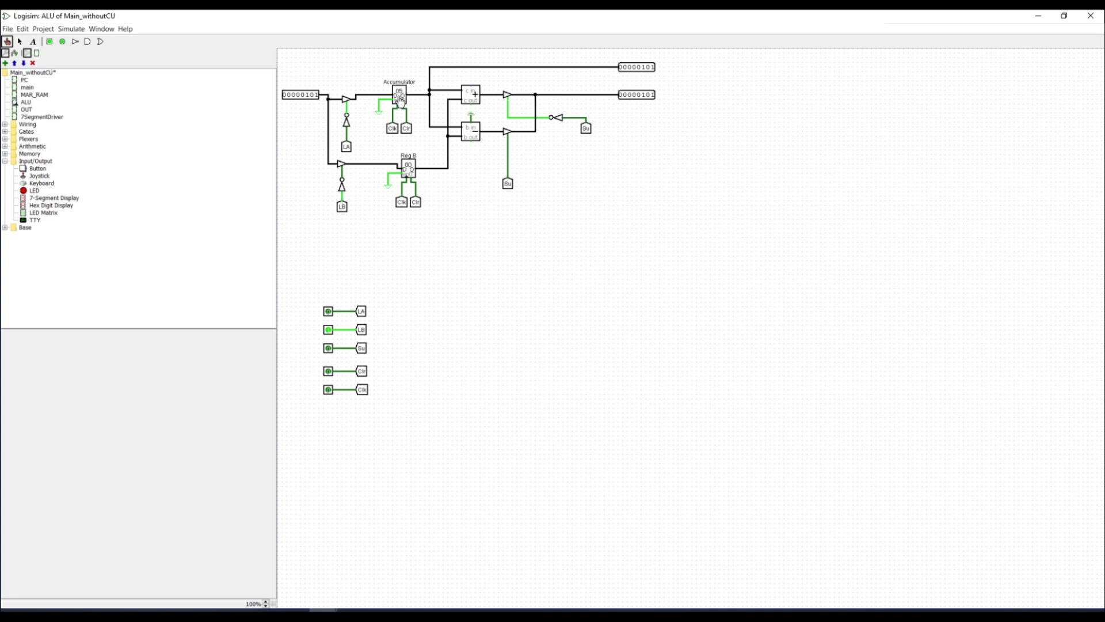
double_click(31, 89)
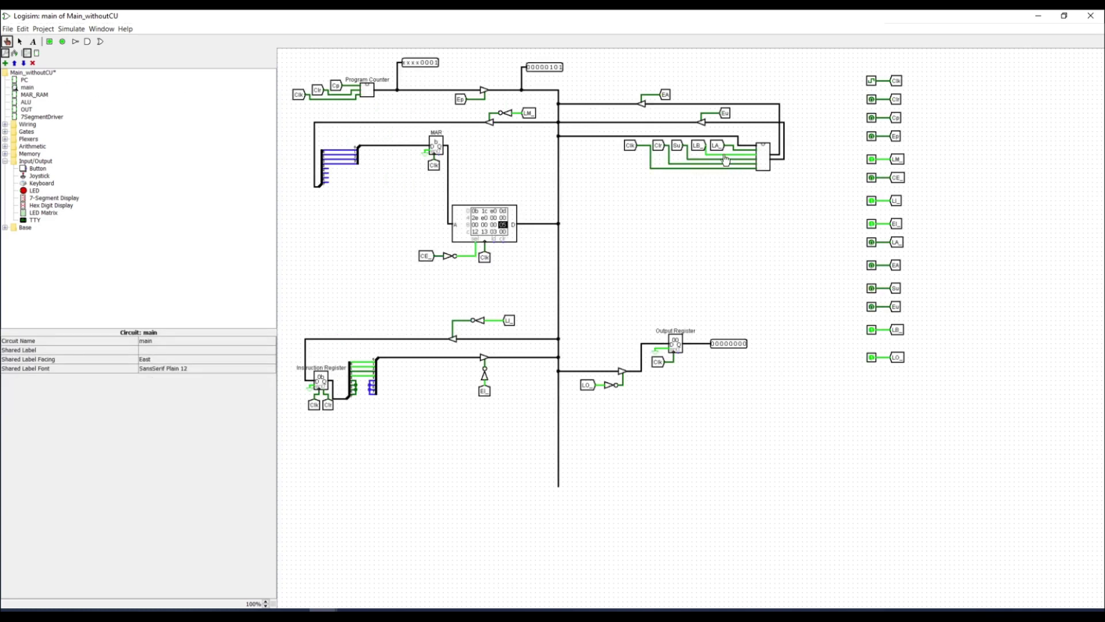
Step: Return the LA_ and CE_ control inputs to 1
click(873, 244)
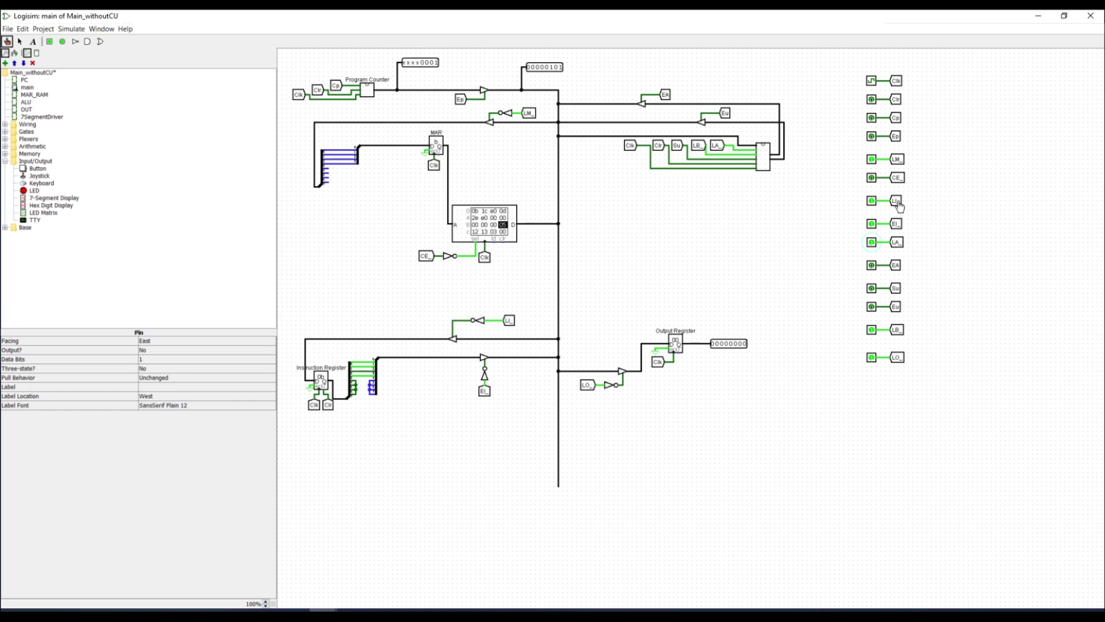
click(872, 178)
click(503, 225)
text(5)
Step: Clock the program counter's address into the MAR with Ep at 1 and LM_ at 0, and increment the counter with Cp at 1
click(872, 137)
click(873, 160)
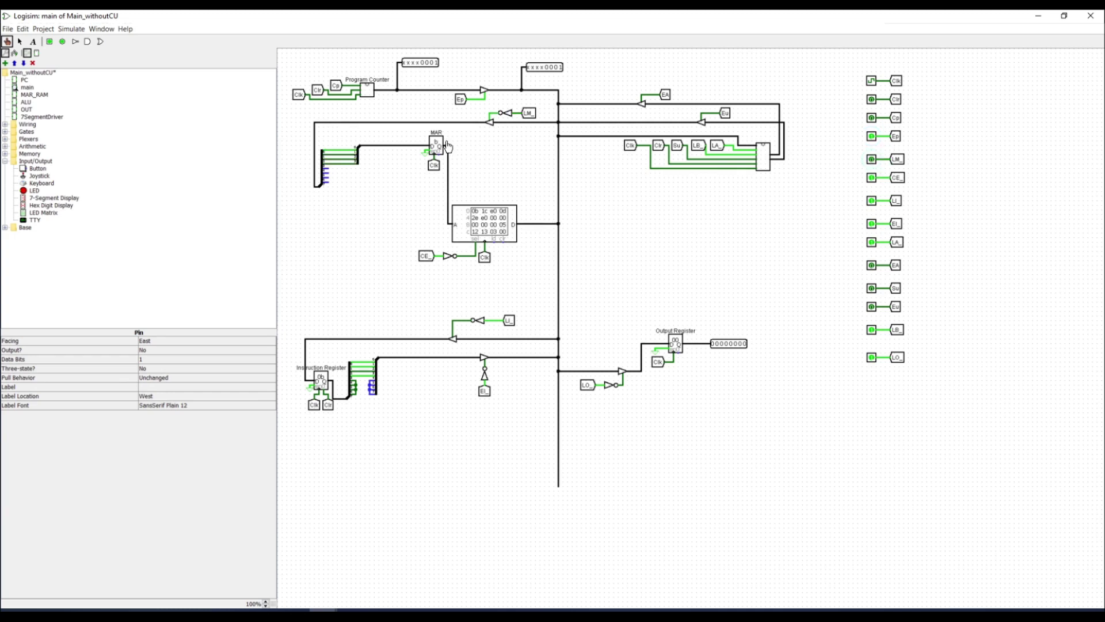
click(874, 84)
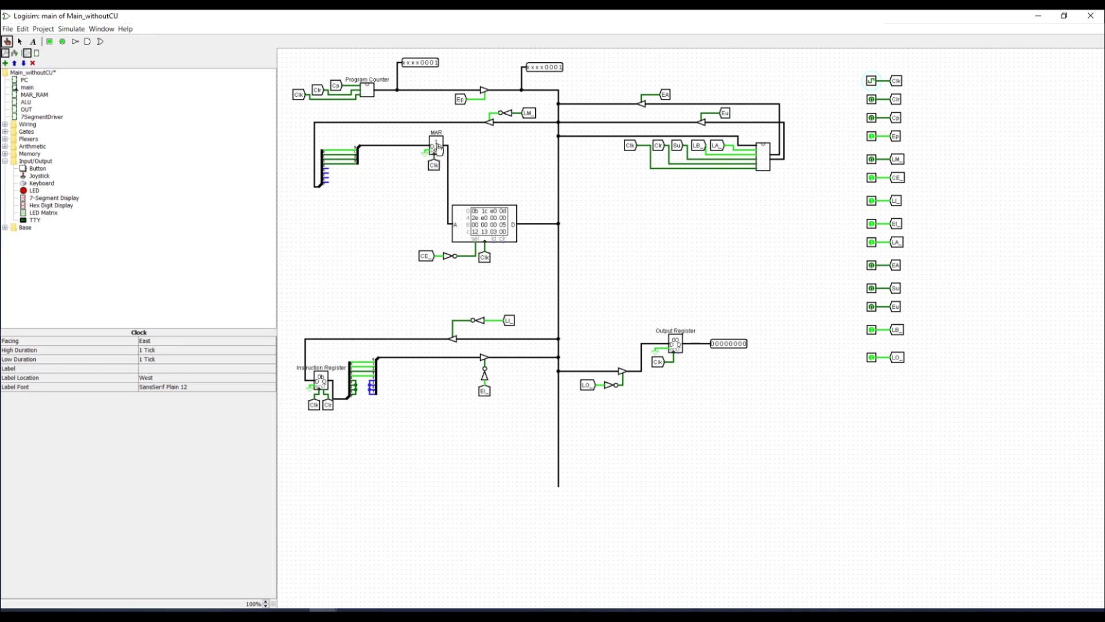
click(873, 139)
click(873, 178)
click(872, 159)
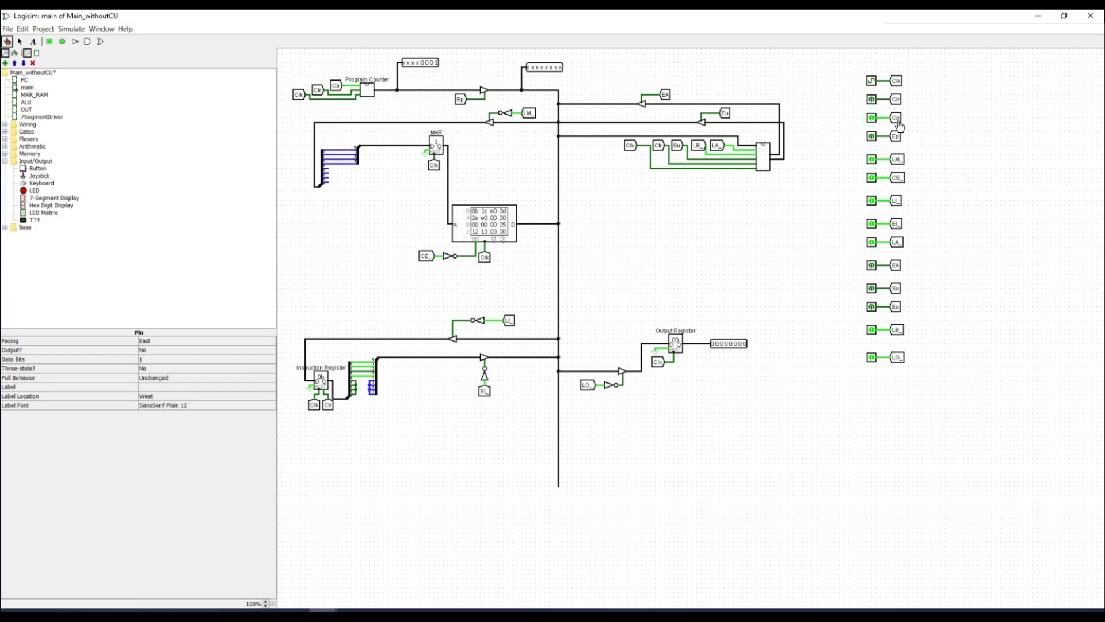
click(872, 81)
click(872, 81)
Step: Clock the second instruction from RAM into the instruction register with CE_ and LI_ at 0, and return both to 1
click(872, 178)
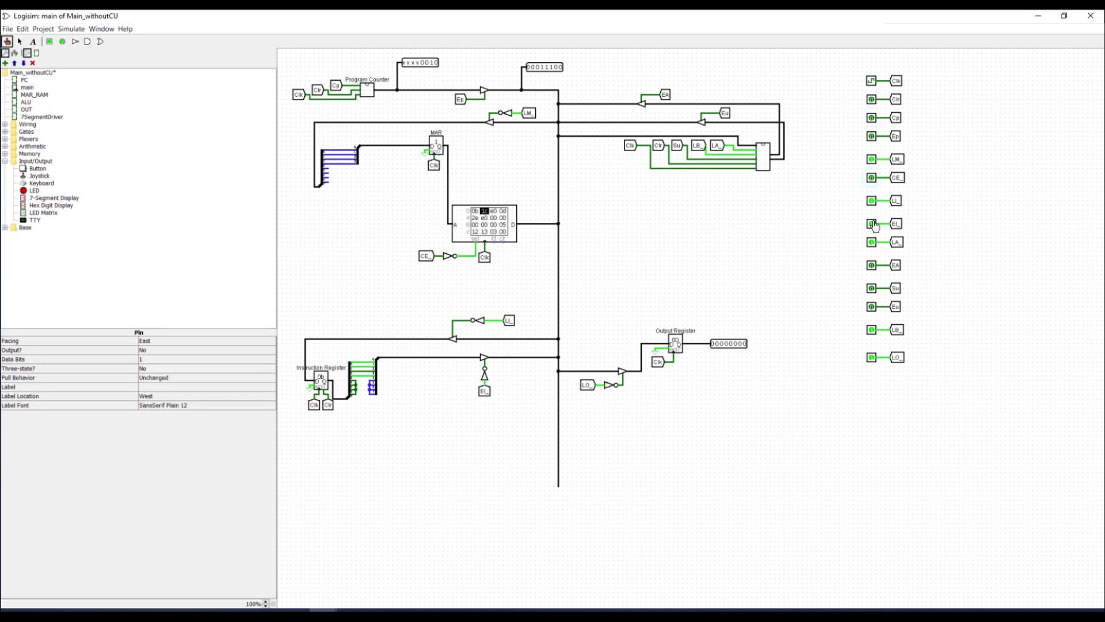
click(871, 200)
click(873, 84)
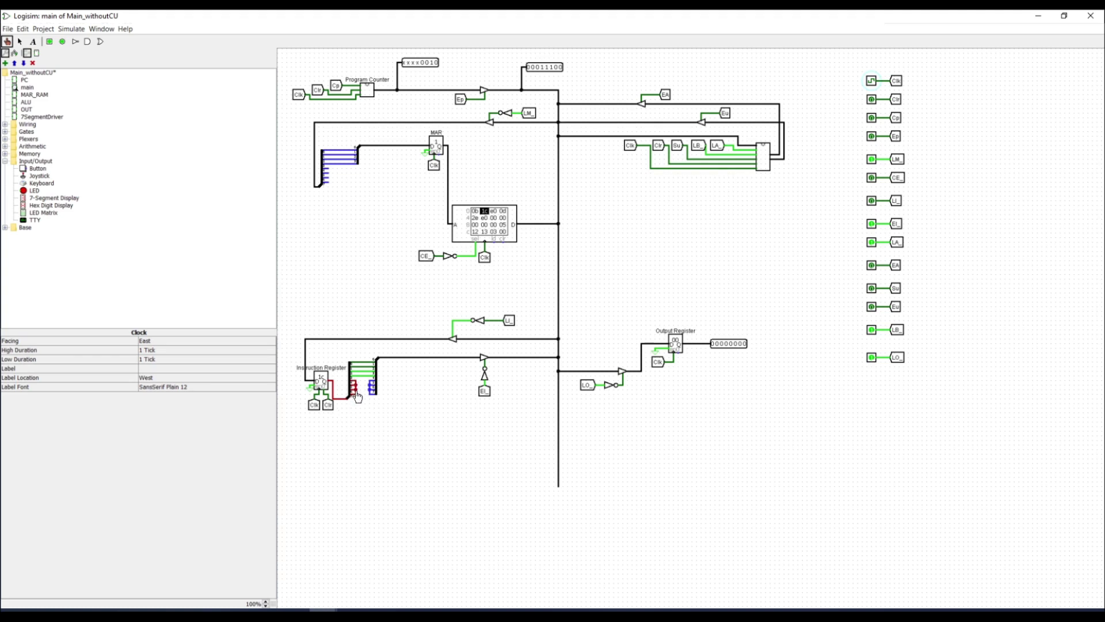
click(874, 201)
click(875, 181)
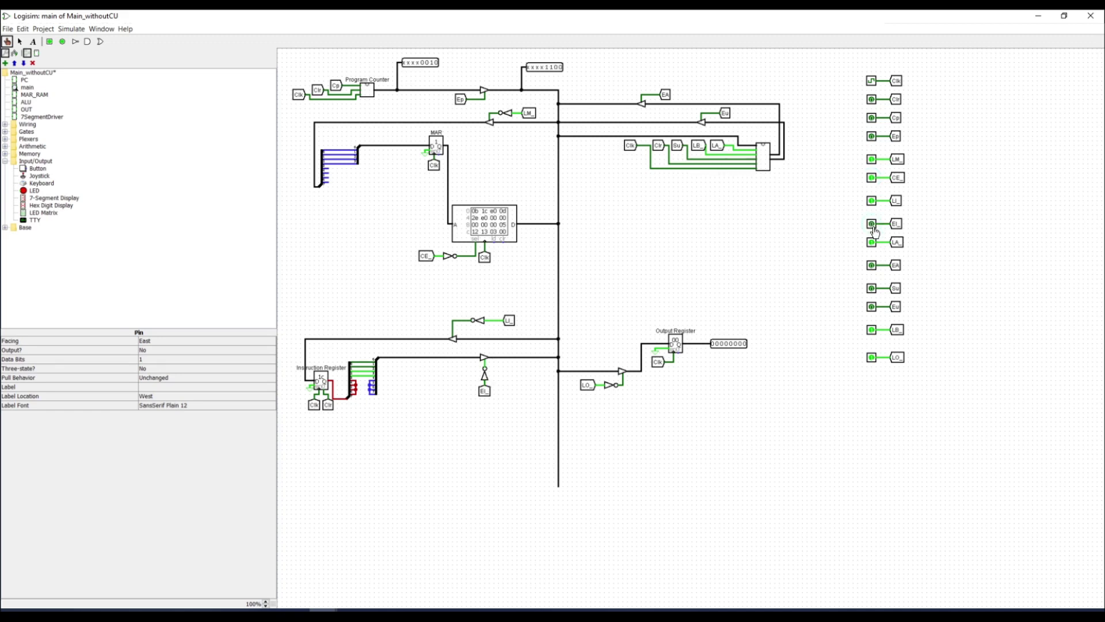
Step: Clock the second instruction's address bits into the MAR with EI_ and LM_ at 0, and return both to 1
click(872, 159)
click(872, 81)
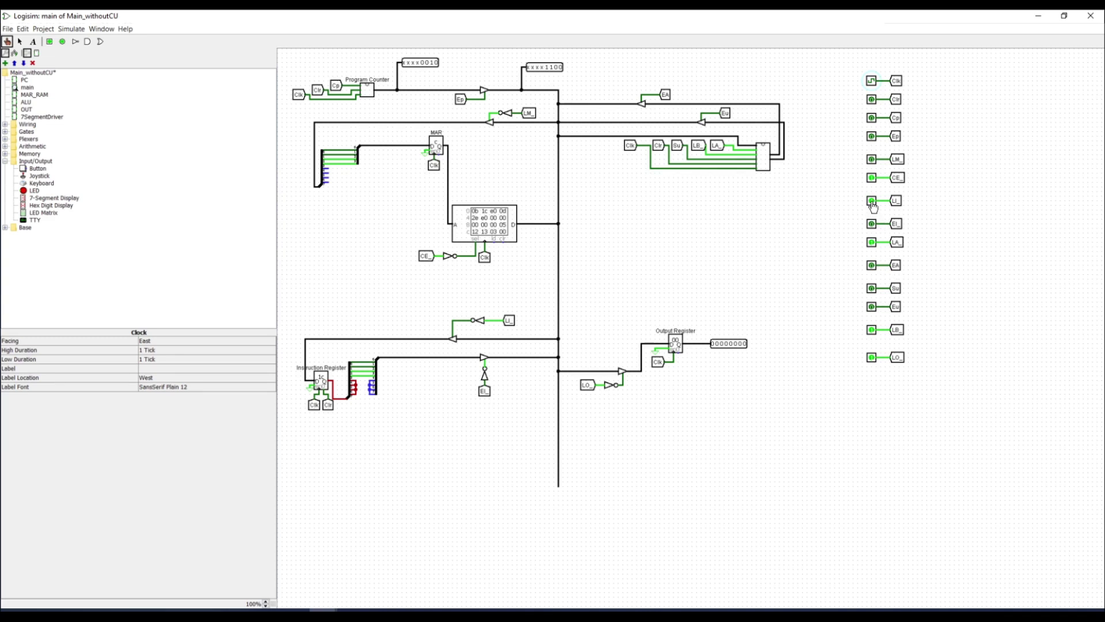
click(871, 224)
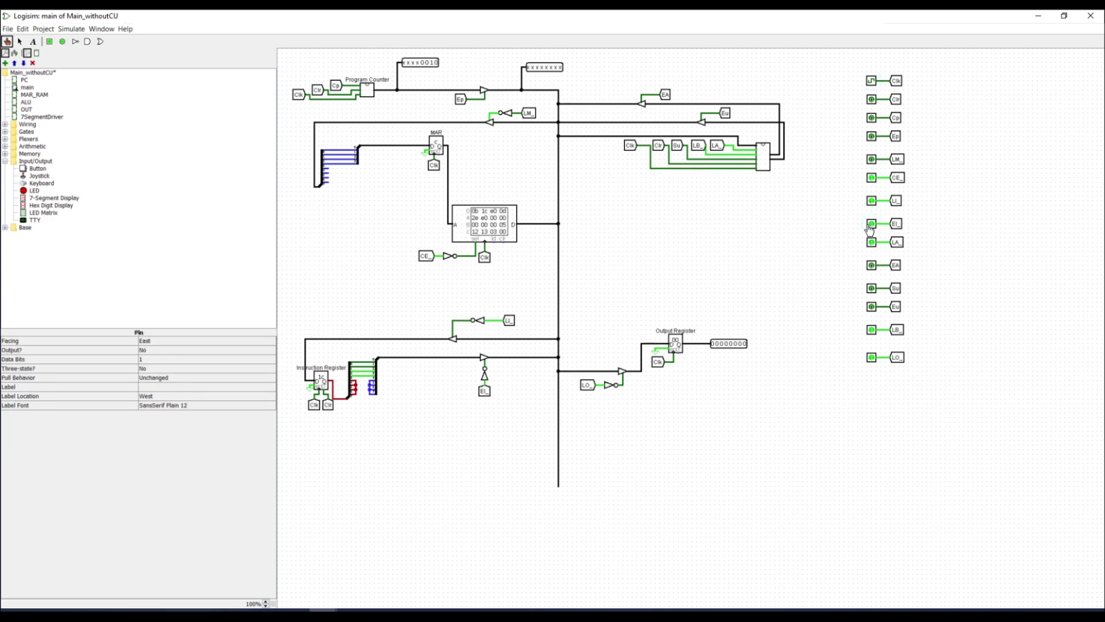
click(872, 161)
Step: Clock the addressed RAM data into register B with CE_ and LB_ at 0
click(872, 179)
click(872, 331)
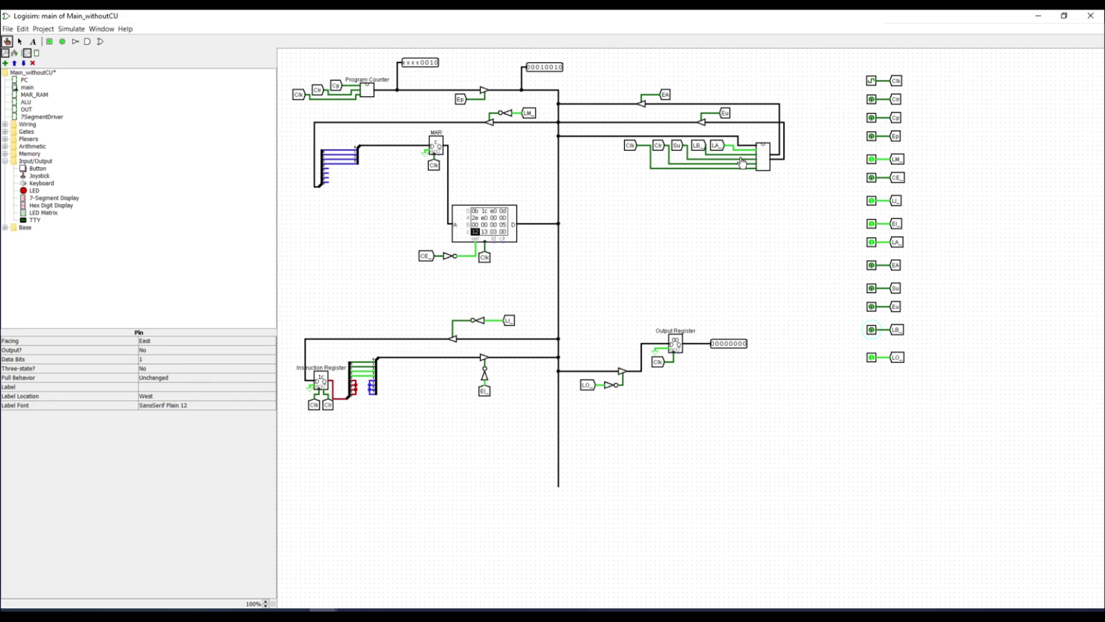
click(873, 82)
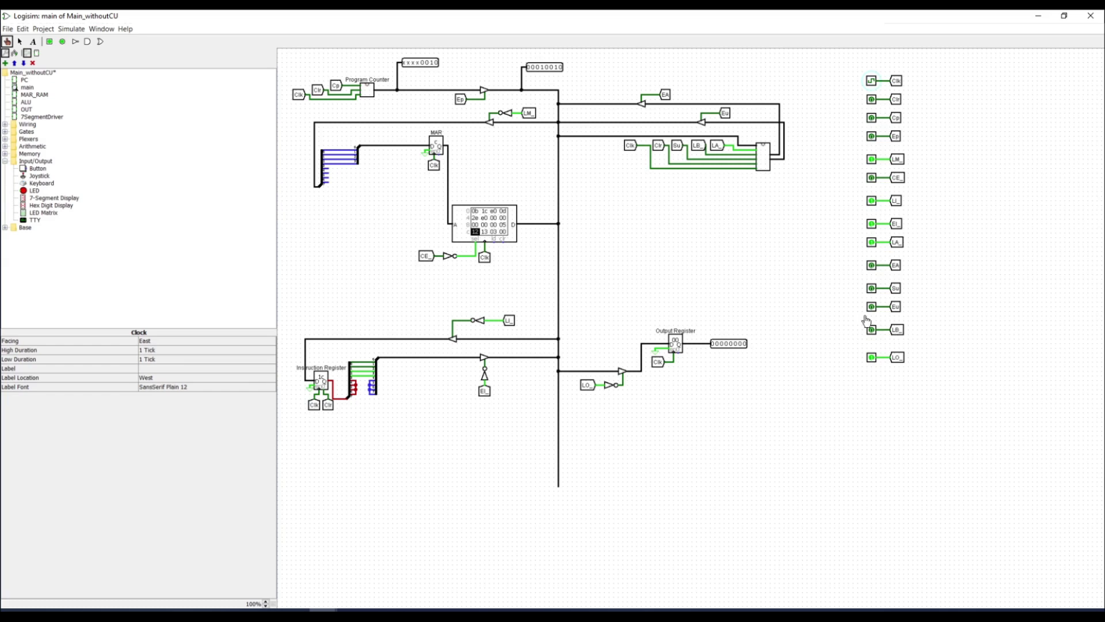
Step: Check register B inside the ALU subcircuit, and return LB_ and CE_ to 1 in the main circuit
right_click(763, 159)
click(784, 183)
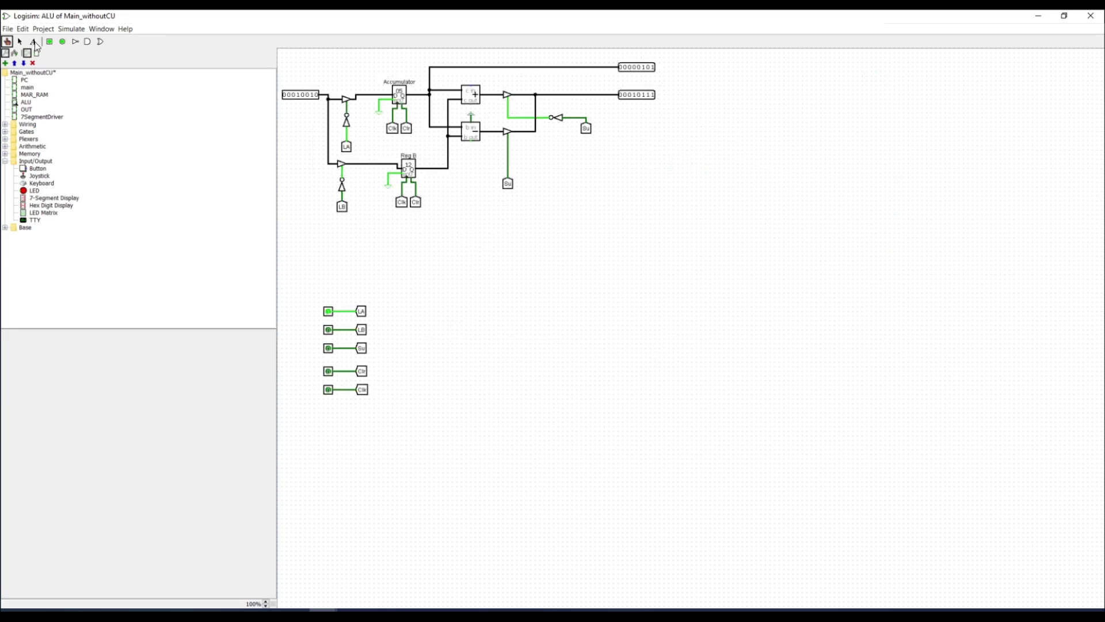
double_click(28, 88)
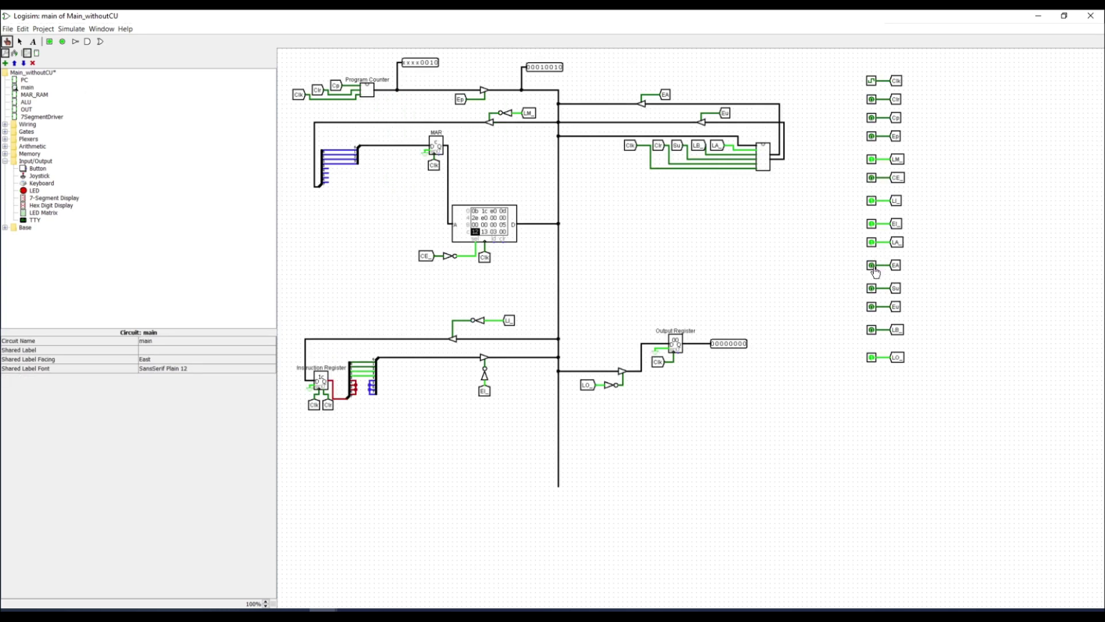
click(874, 331)
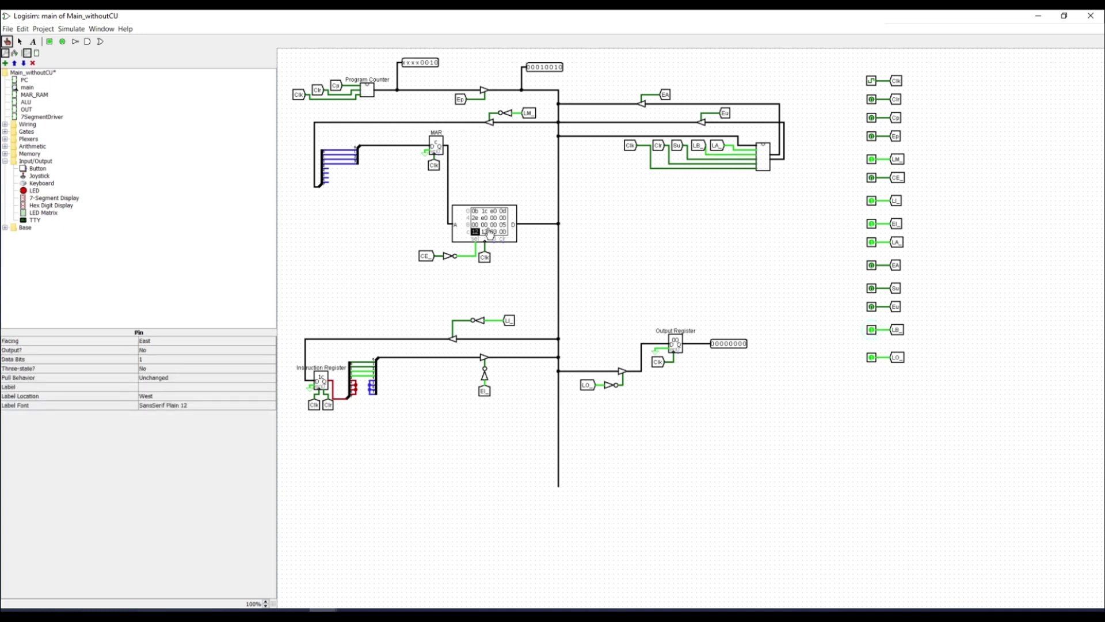
click(873, 178)
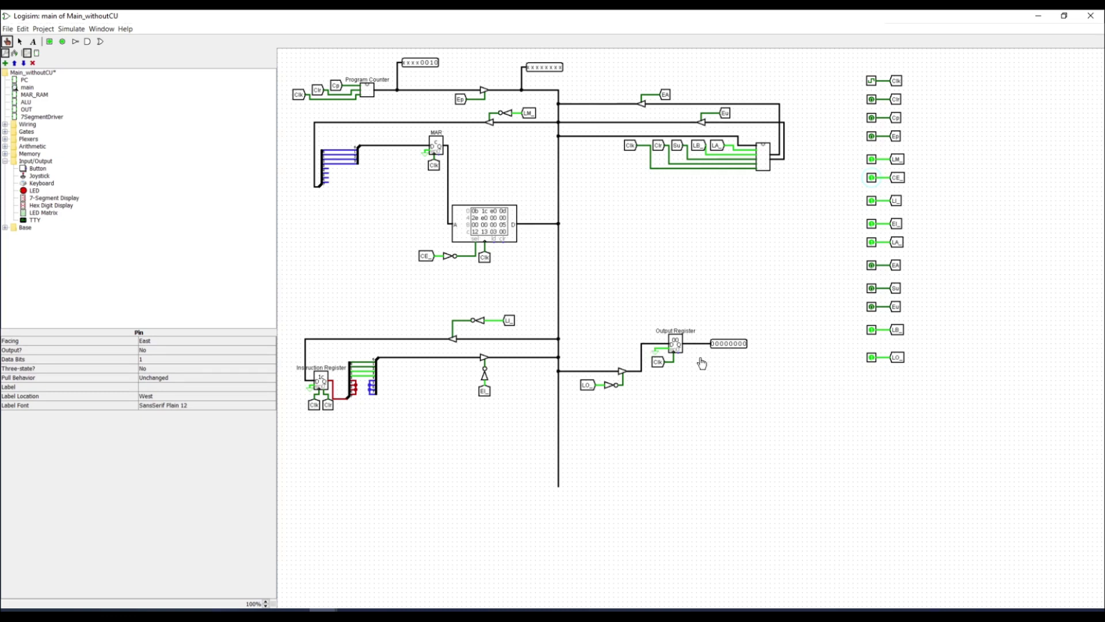
Step: Clock the program counter's address into the MAR with Ep at 1 and LM_ at 0
click(492, 213)
click(872, 136)
click(872, 161)
click(871, 81)
click(871, 81)
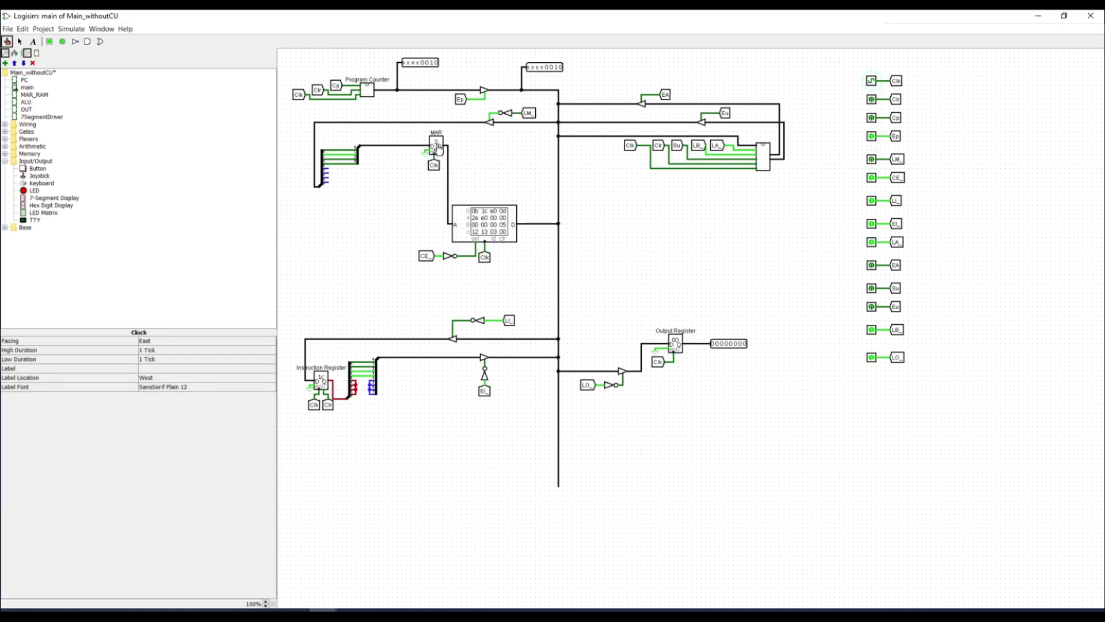
Step: Return Ep to 0 and LM_ to 1, and increment the program counter by pulsing the clock with Cp at 1
click(873, 138)
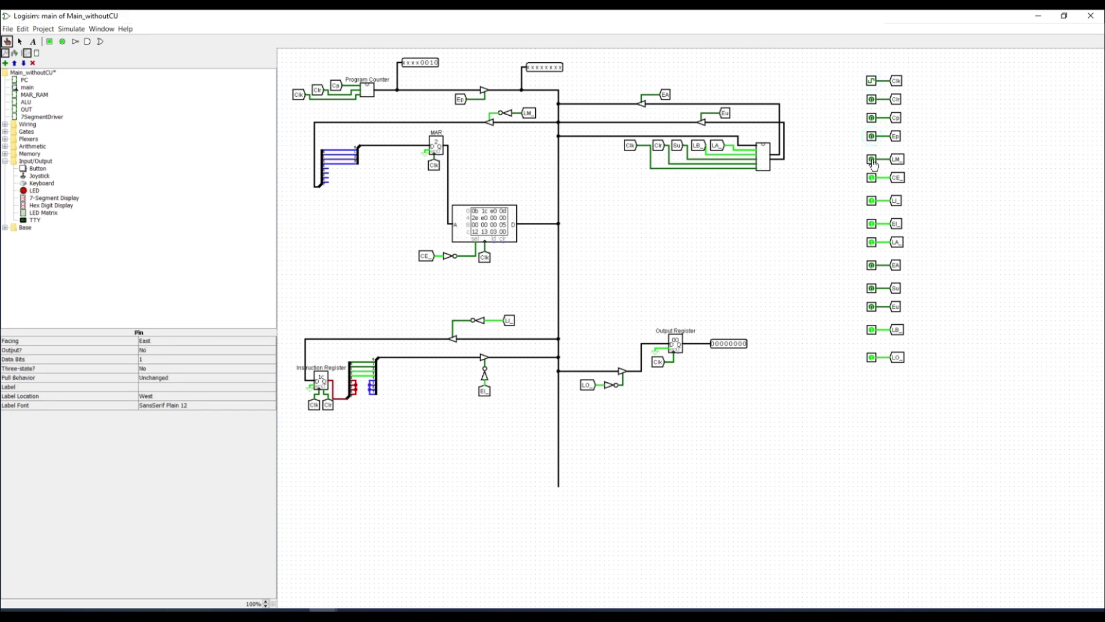
click(872, 80)
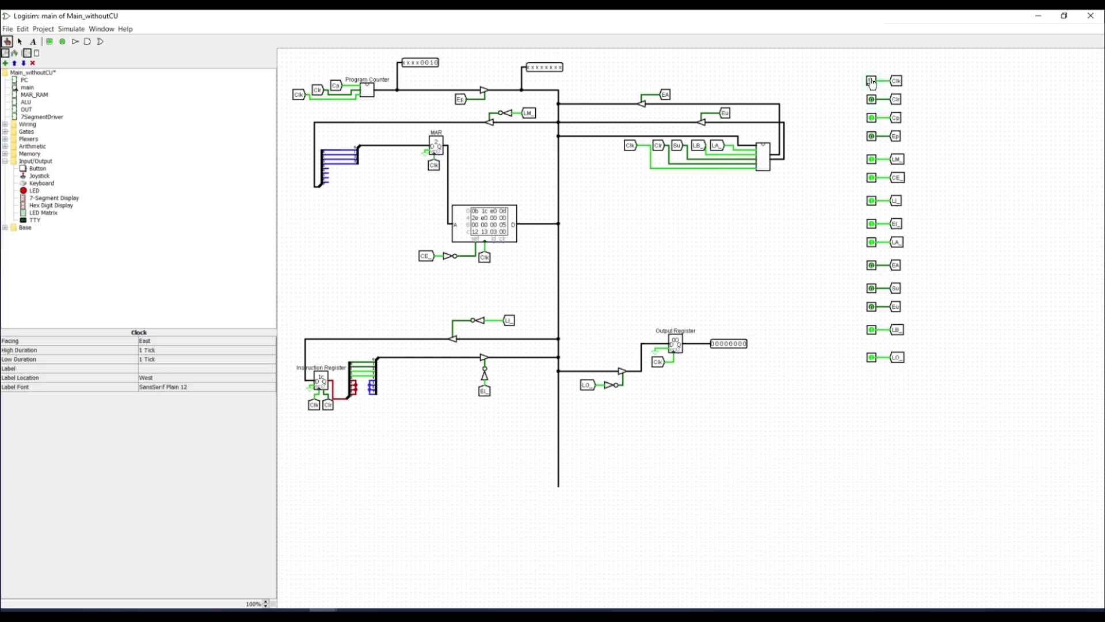
click(871, 118)
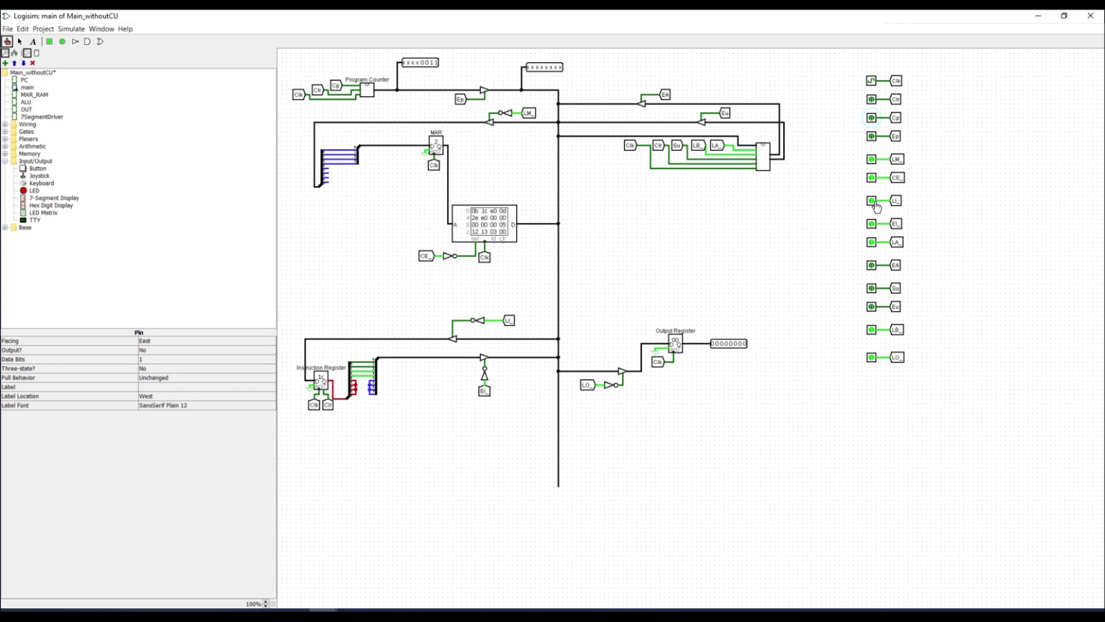
Step: Clock the third instruction from RAM into the instruction register with CE_ and LI_ at 0, and return both to 1
click(872, 179)
click(871, 202)
click(870, 81)
click(871, 81)
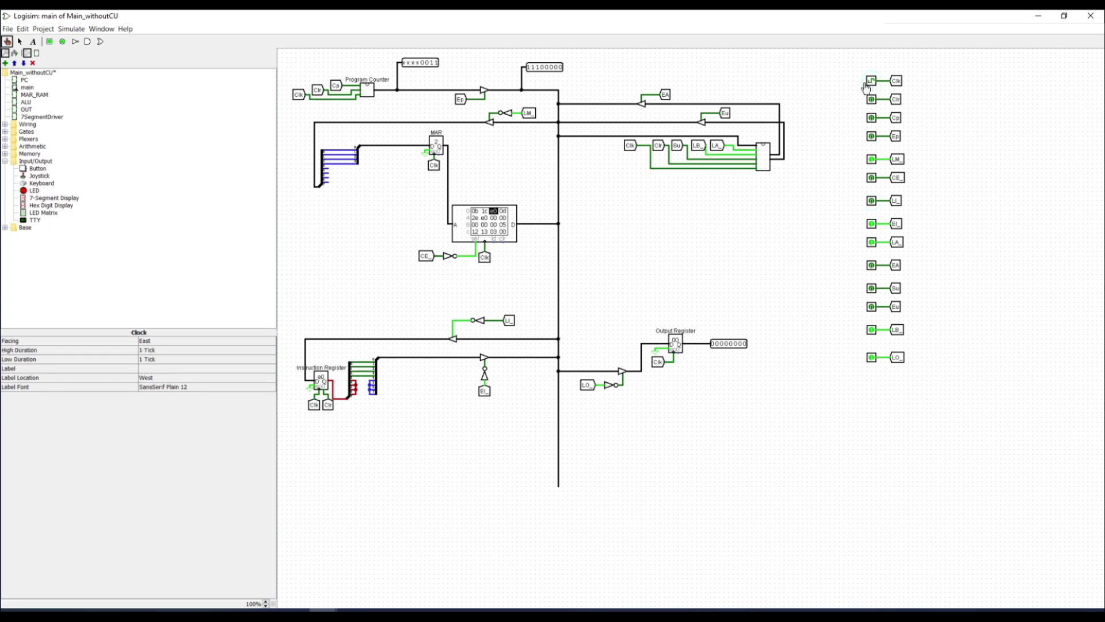
click(875, 227)
click(872, 200)
click(872, 178)
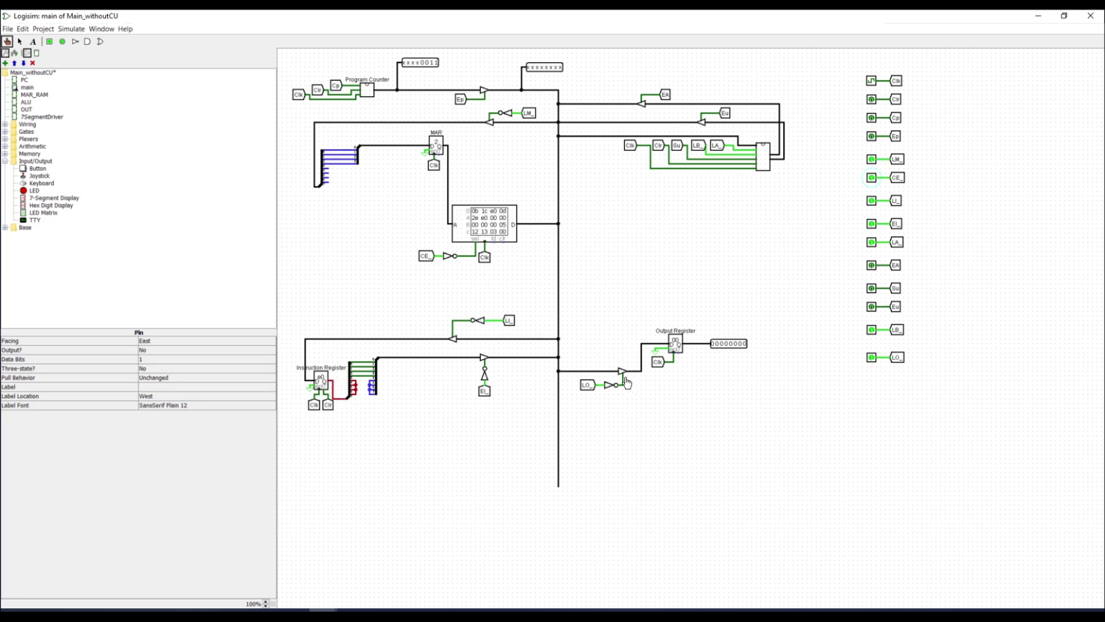
Step: Examine the accumulator, register B and adder output inside the ALU subcircuit, and return to the main circuit
right_click(762, 165)
click(782, 192)
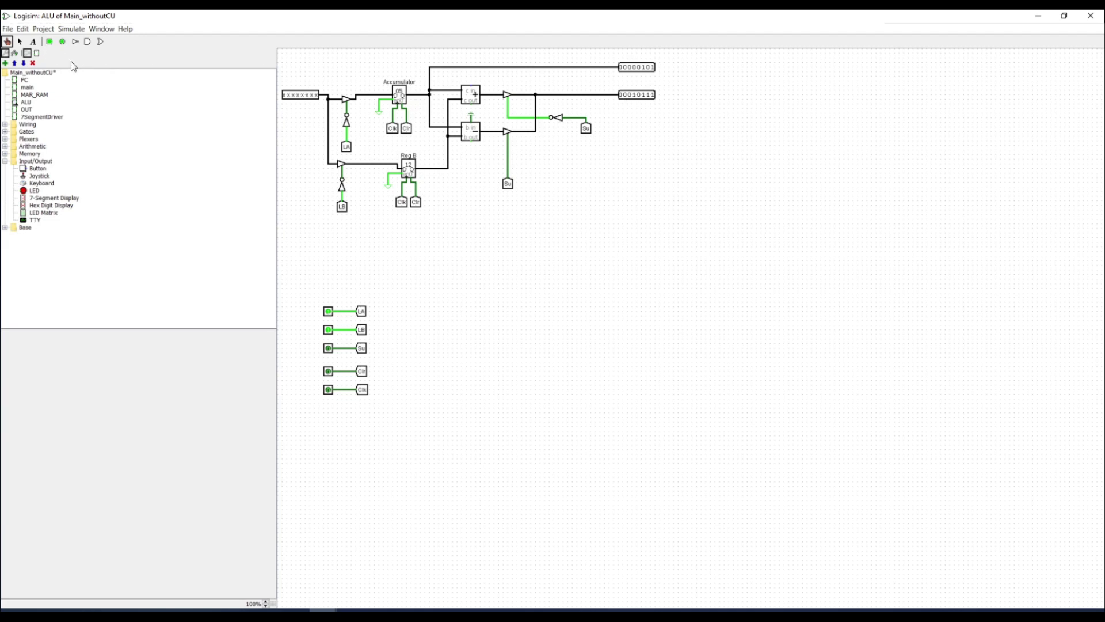
double_click(27, 88)
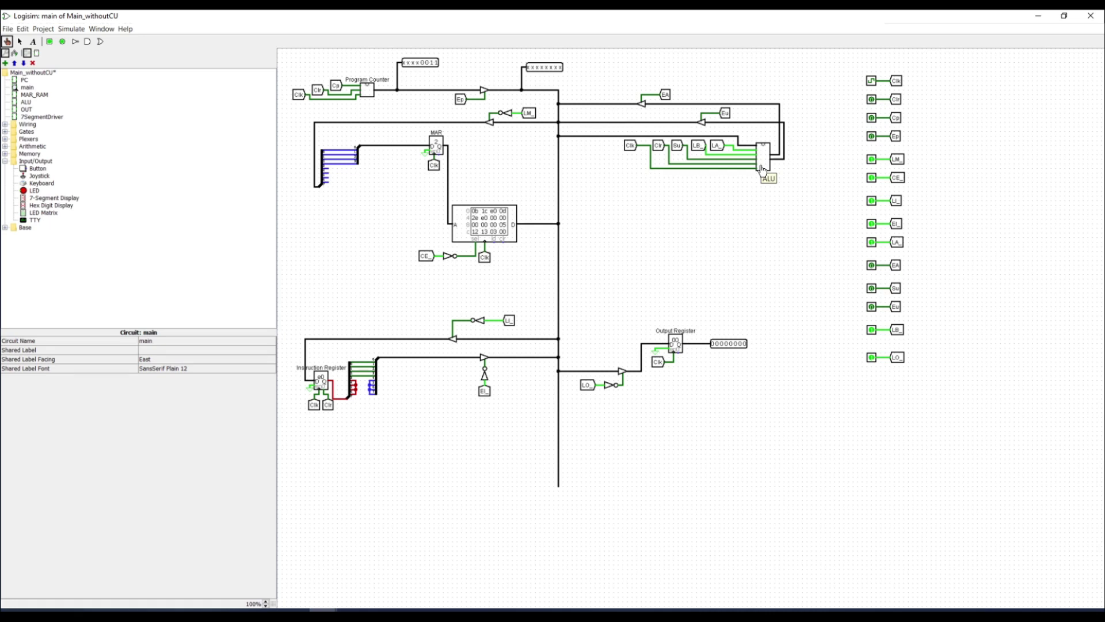
right_click(763, 168)
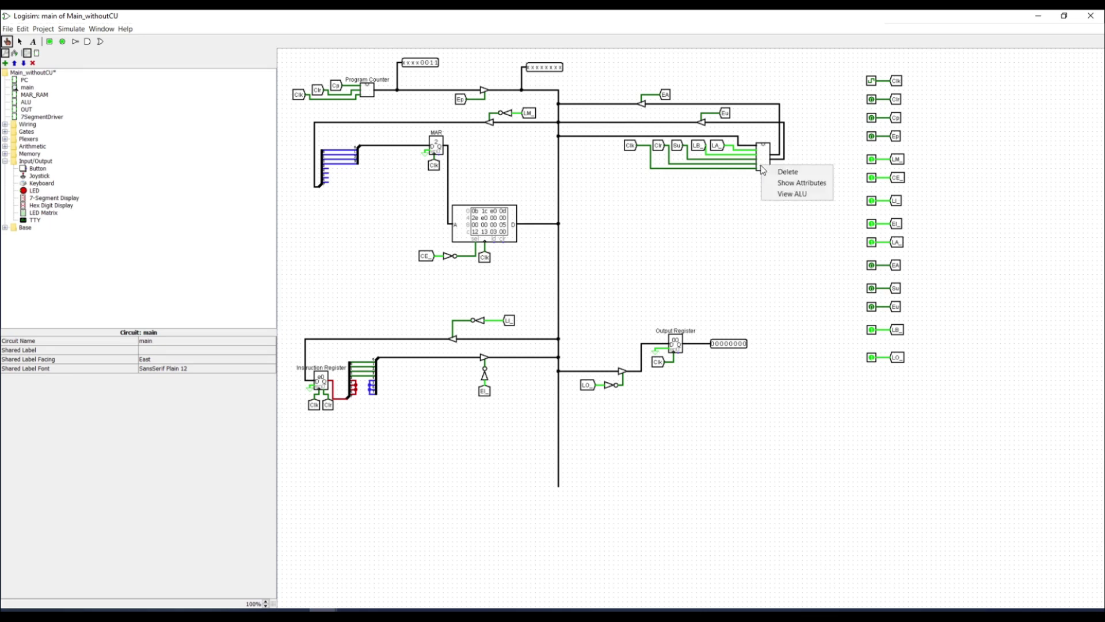
click(790, 196)
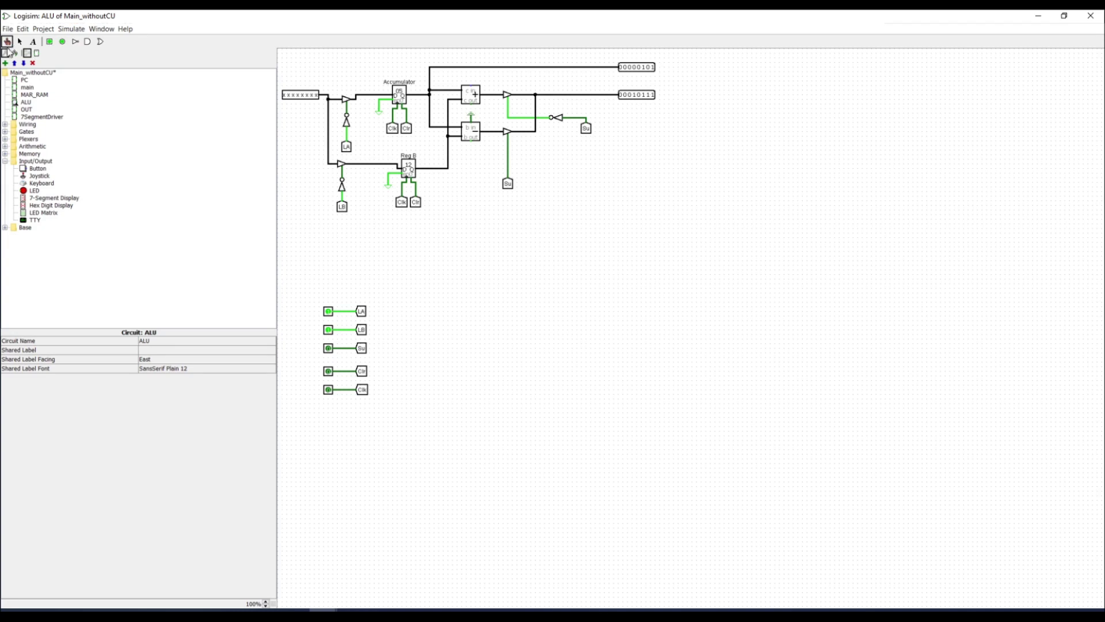
double_click(27, 88)
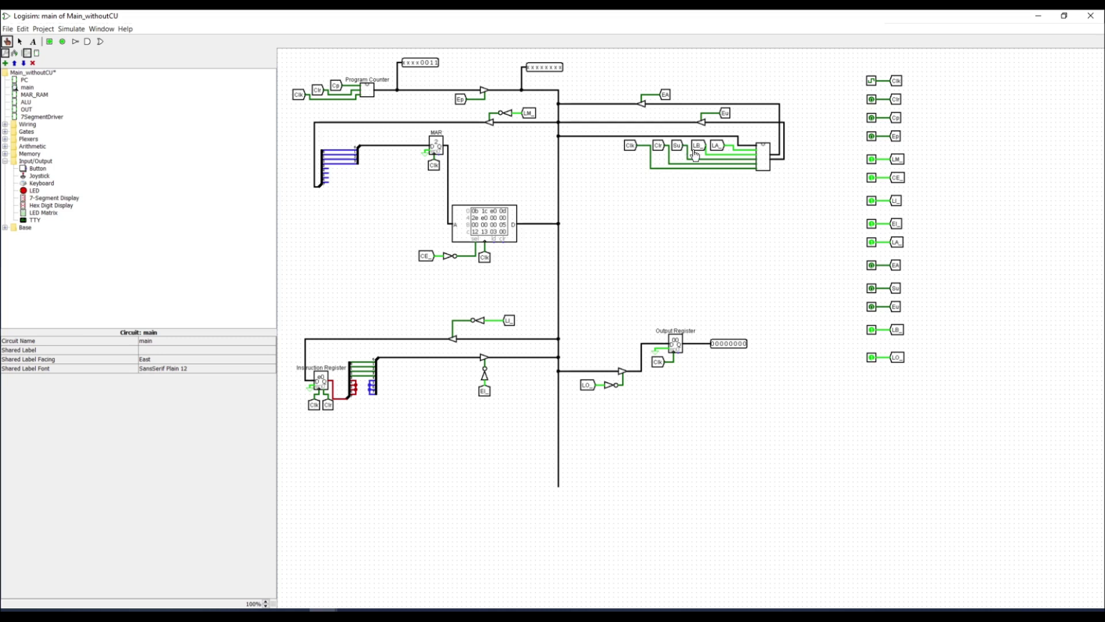
Step: Clock the ALU's sum into the accumulator with LA_ at 0 and Eu at 1
click(871, 243)
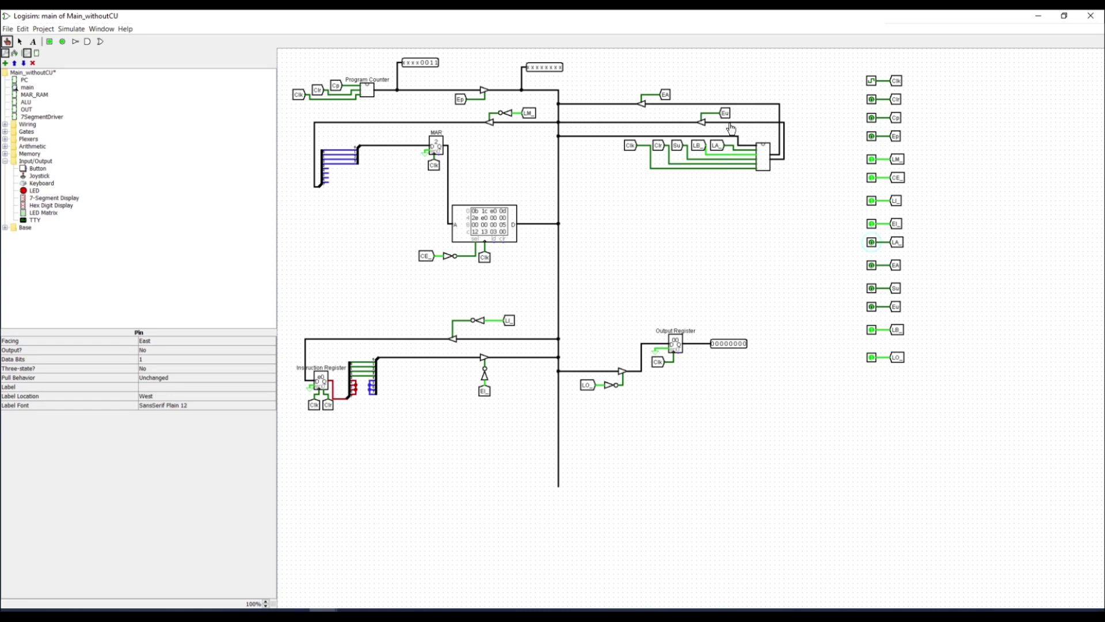
click(873, 266)
click(874, 308)
click(872, 80)
click(871, 81)
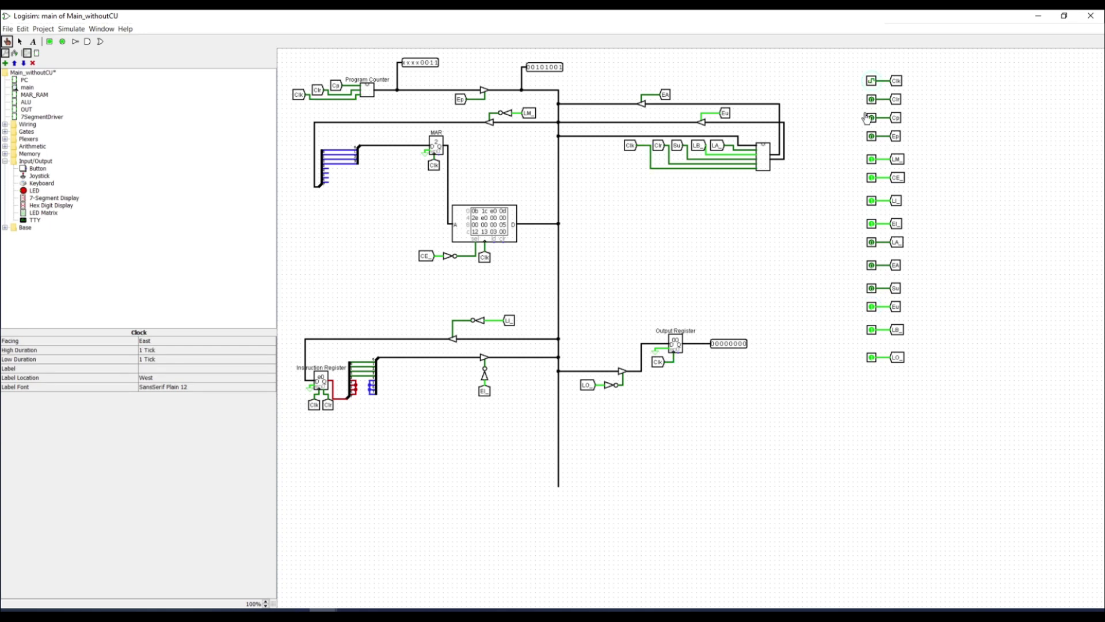
Step: Check the accumulator inside the ALU subcircuit, and return Eu to 0 and LA_ to 1 in the main circuit
right_click(763, 159)
click(782, 188)
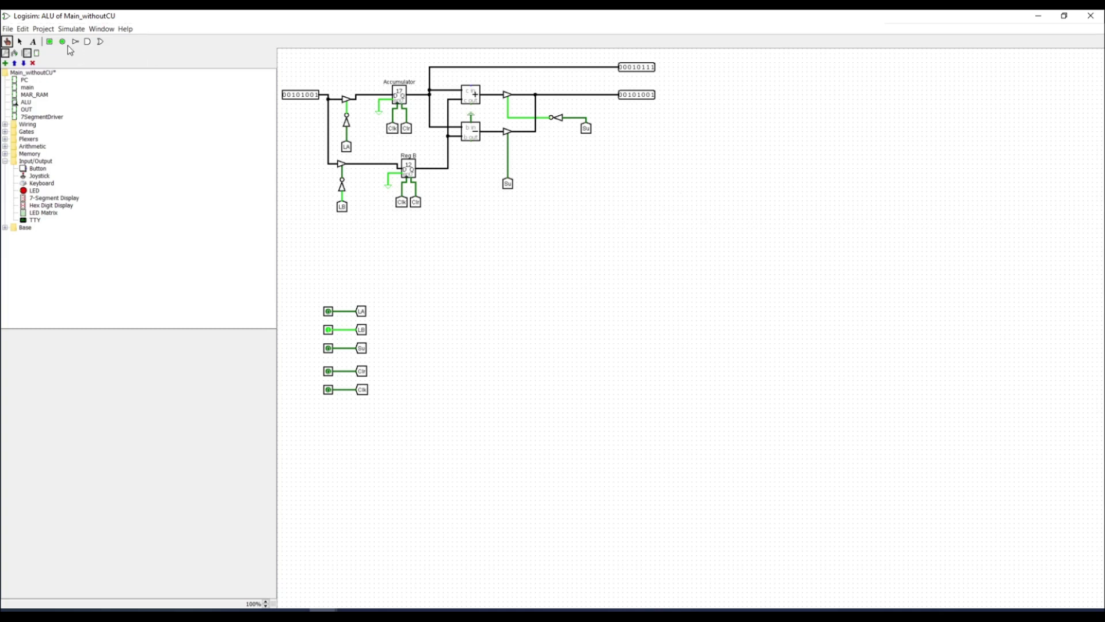
double_click(27, 87)
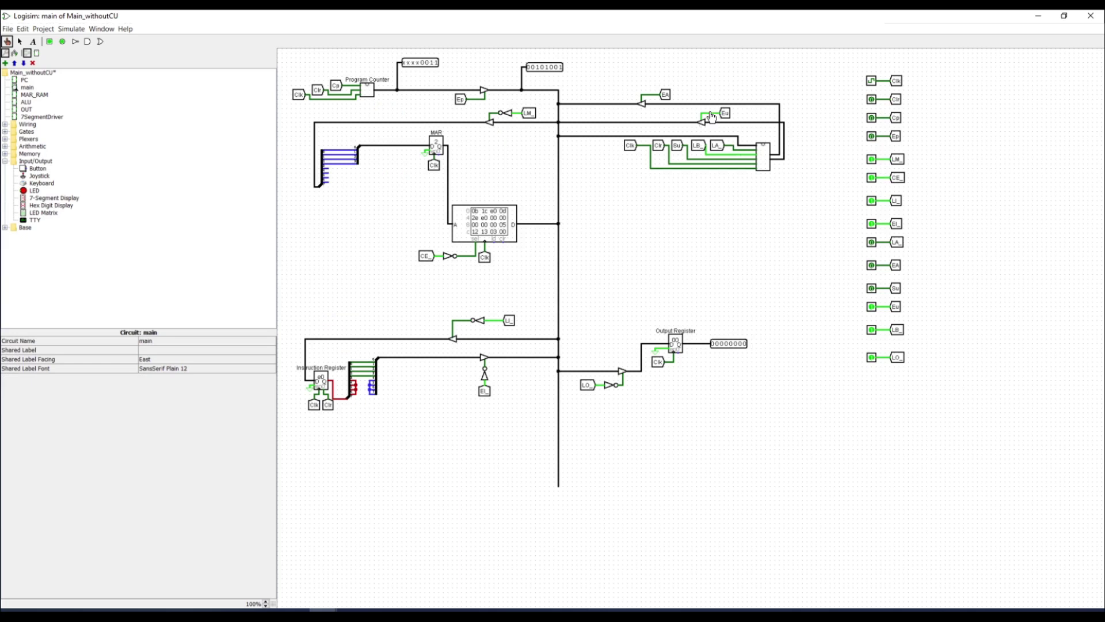
click(872, 306)
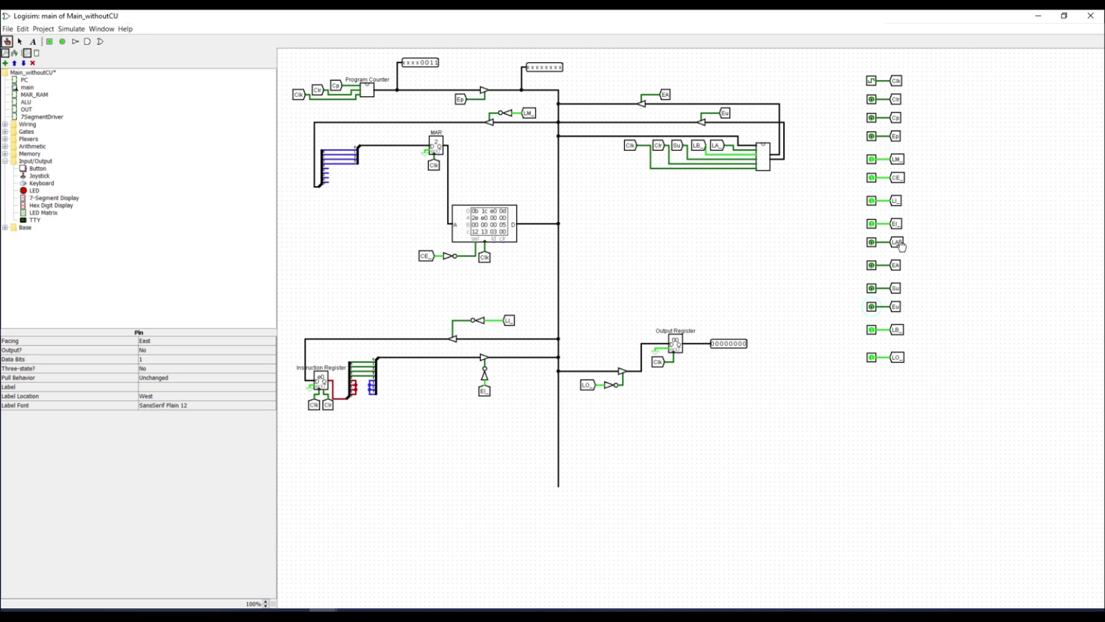
click(873, 244)
Step: Clock the accumulator's value into the output register with EA at 1 and LO_ at 0
click(872, 266)
click(871, 358)
click(871, 83)
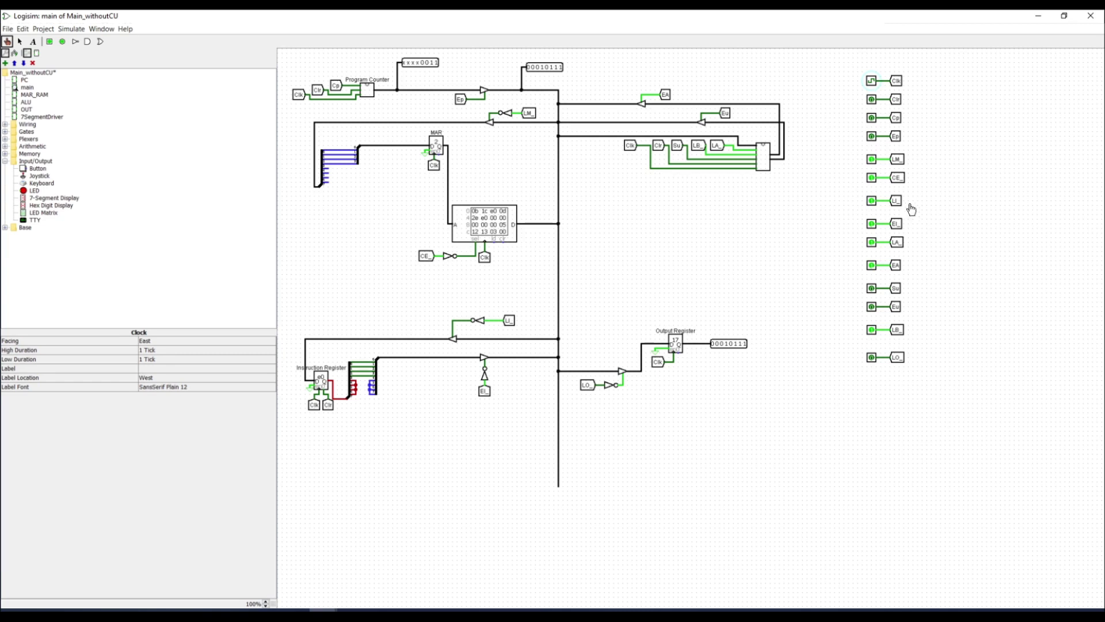
Step: Close the Main_withoutCU project discarding its changes, and view the Control Unit subcircuit in the Main1 project
click(1091, 16)
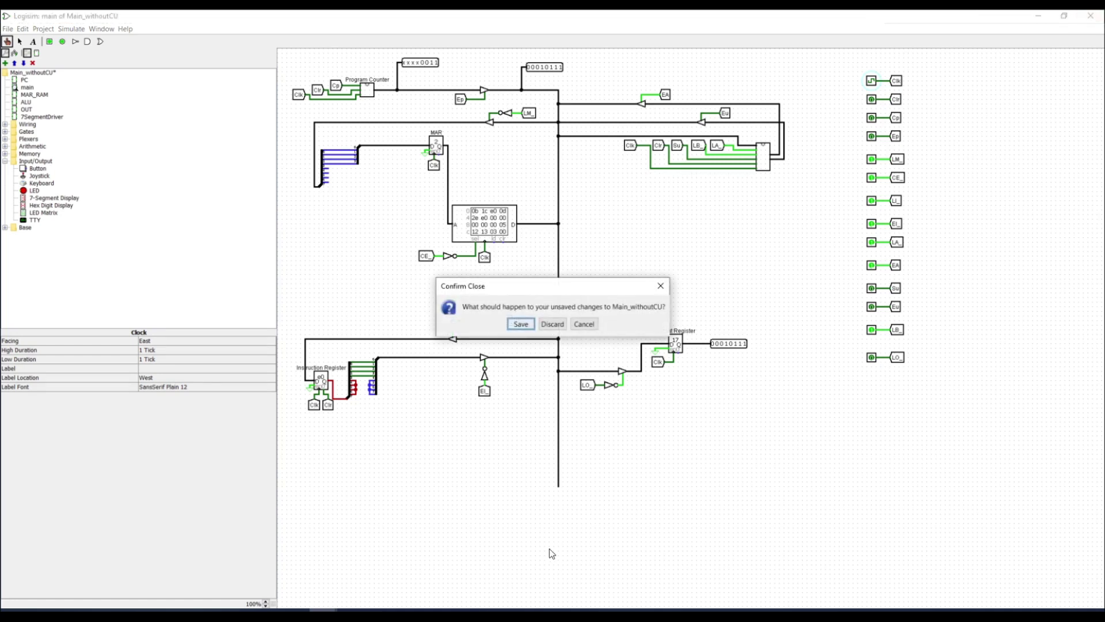
click(548, 325)
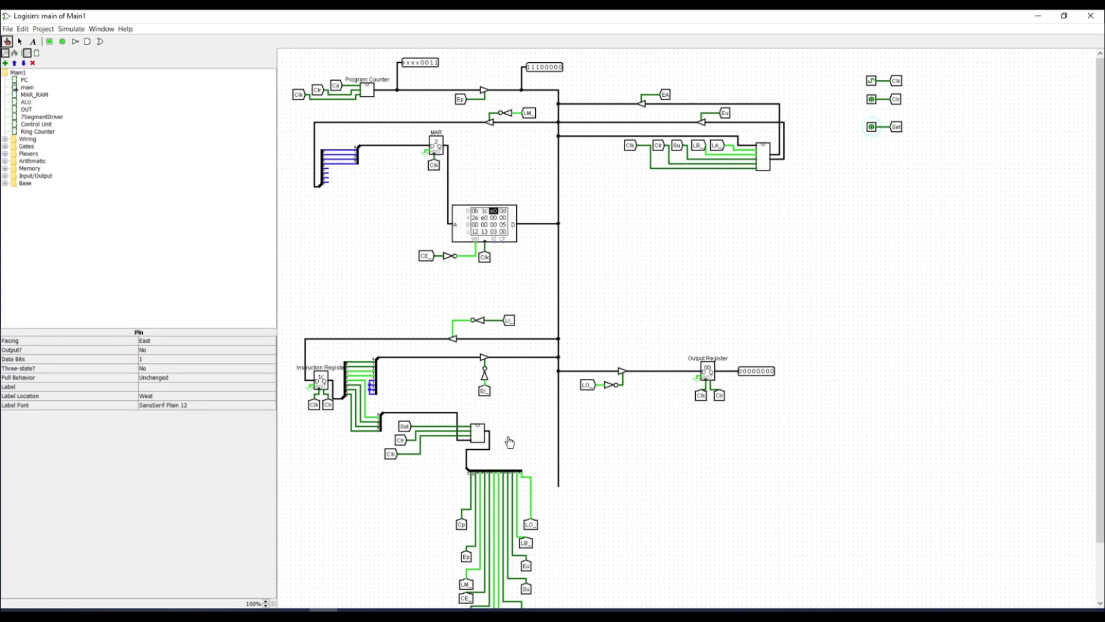
right_click(475, 435)
click(512, 458)
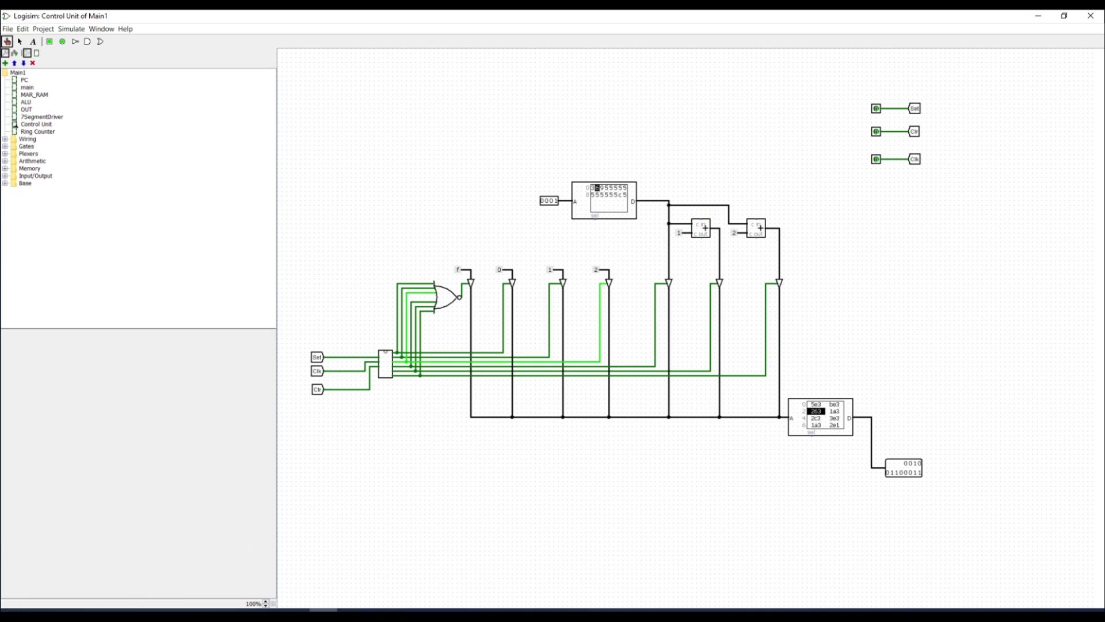
Step: Compare the Control Unit circuit's ROMs, adders and buffers with the Control Logic slide in PowerPoint
click(352, 614)
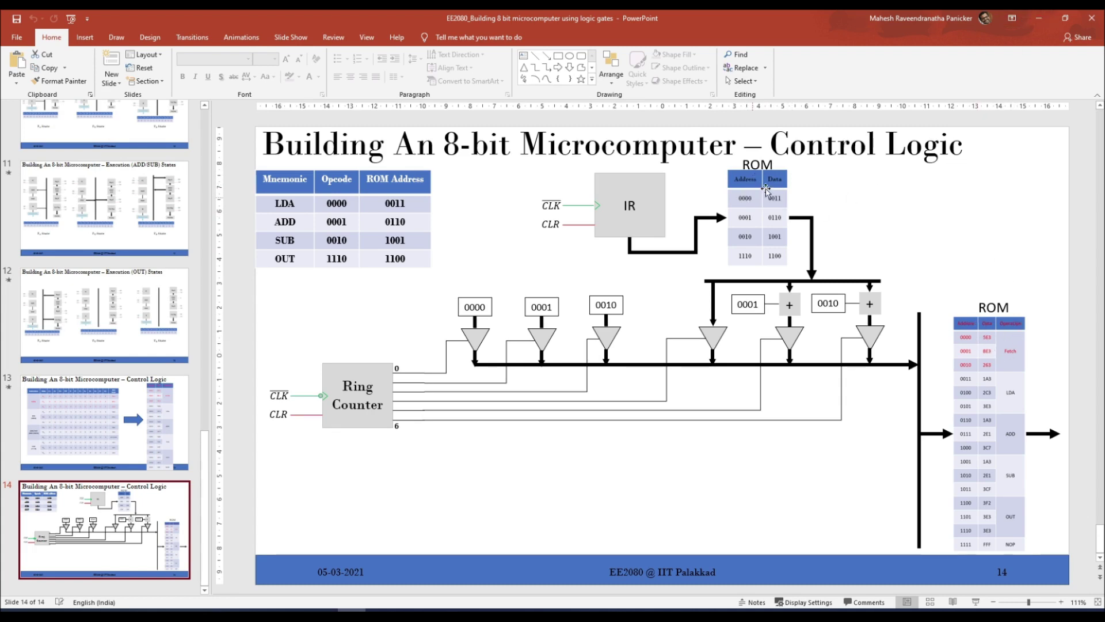
click(1037, 19)
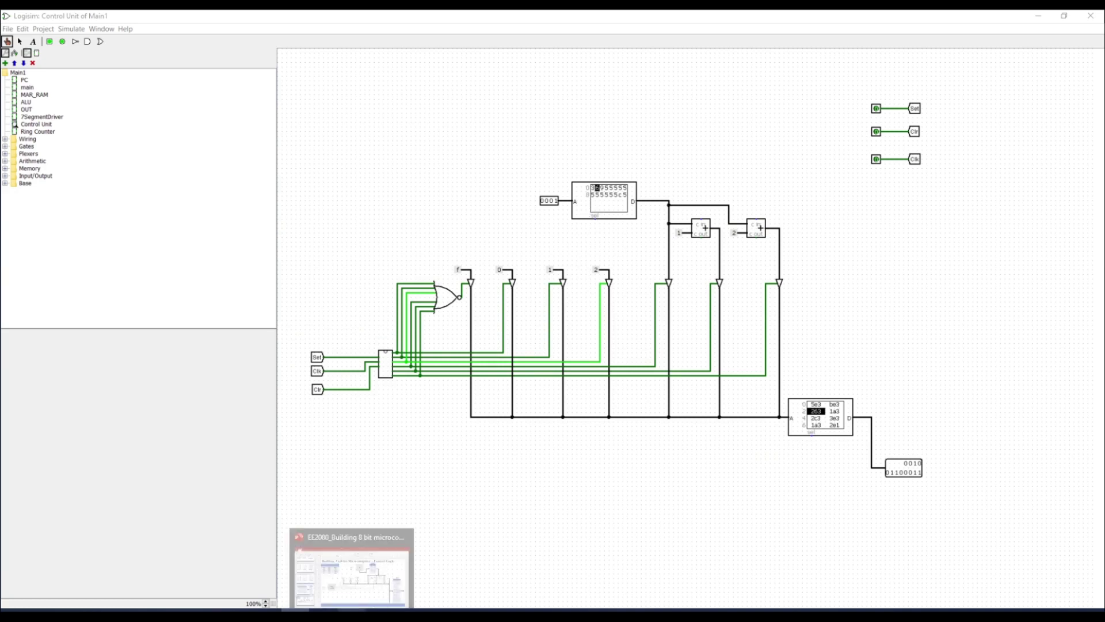
click(352, 609)
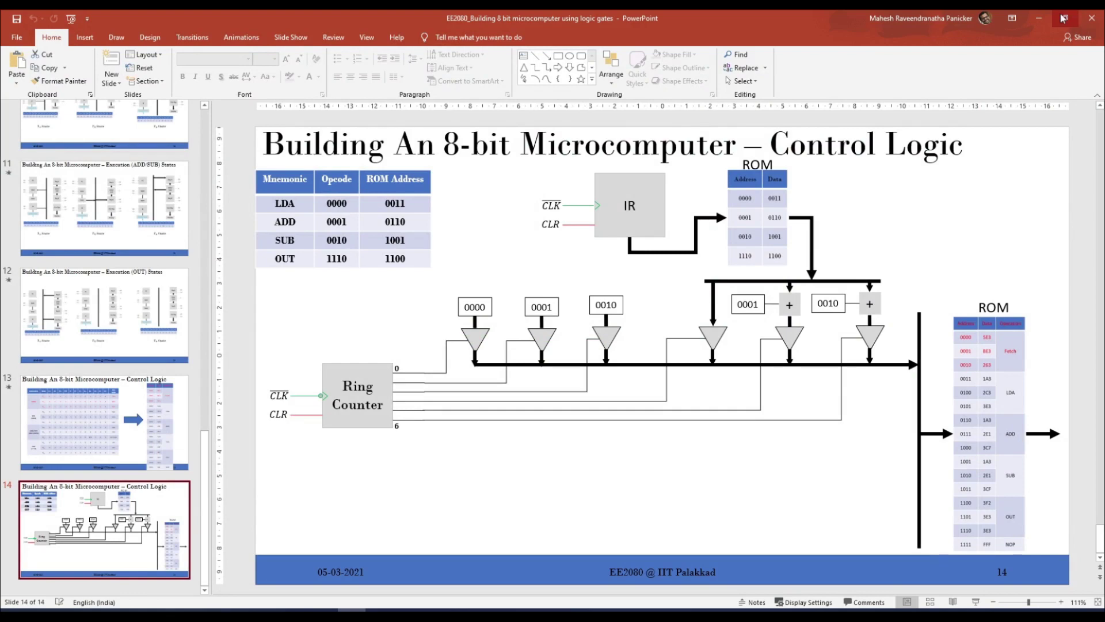
click(1039, 18)
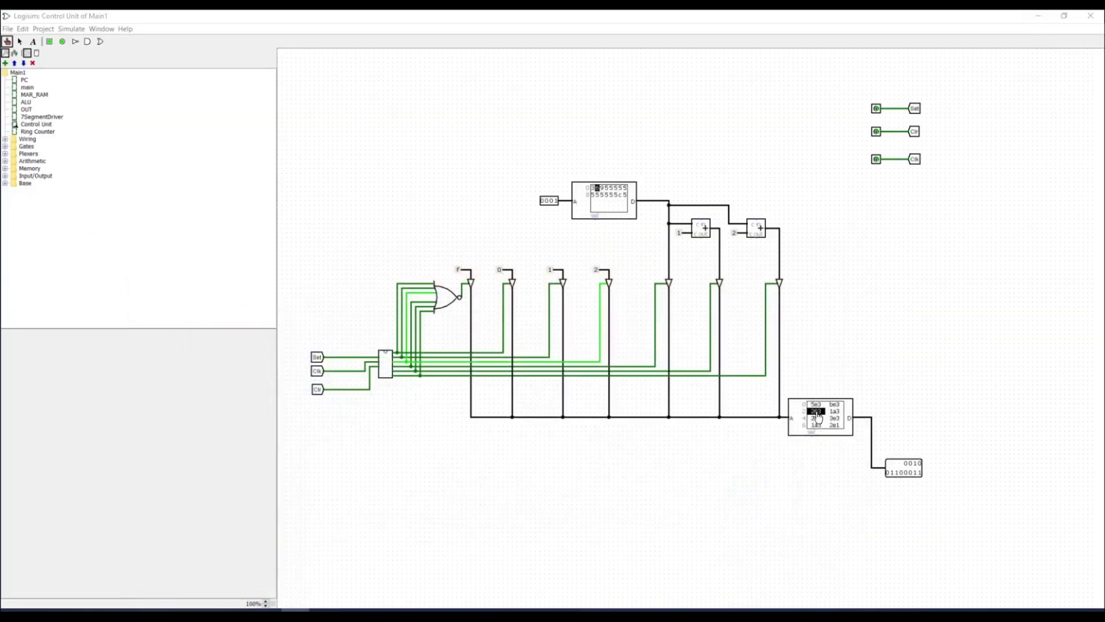
click(353, 609)
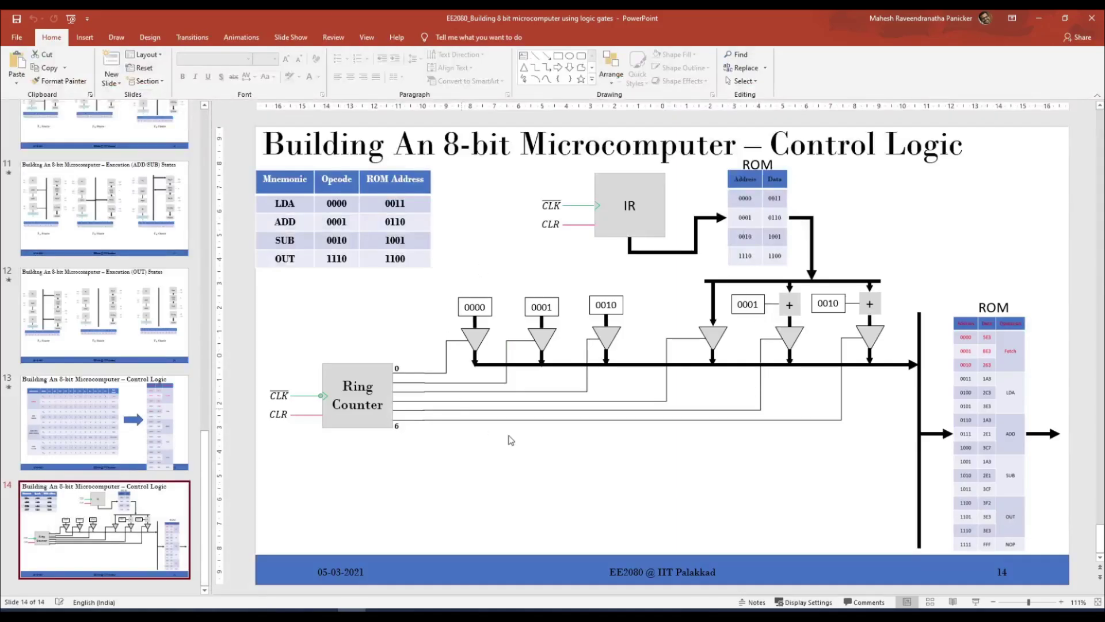
click(1039, 17)
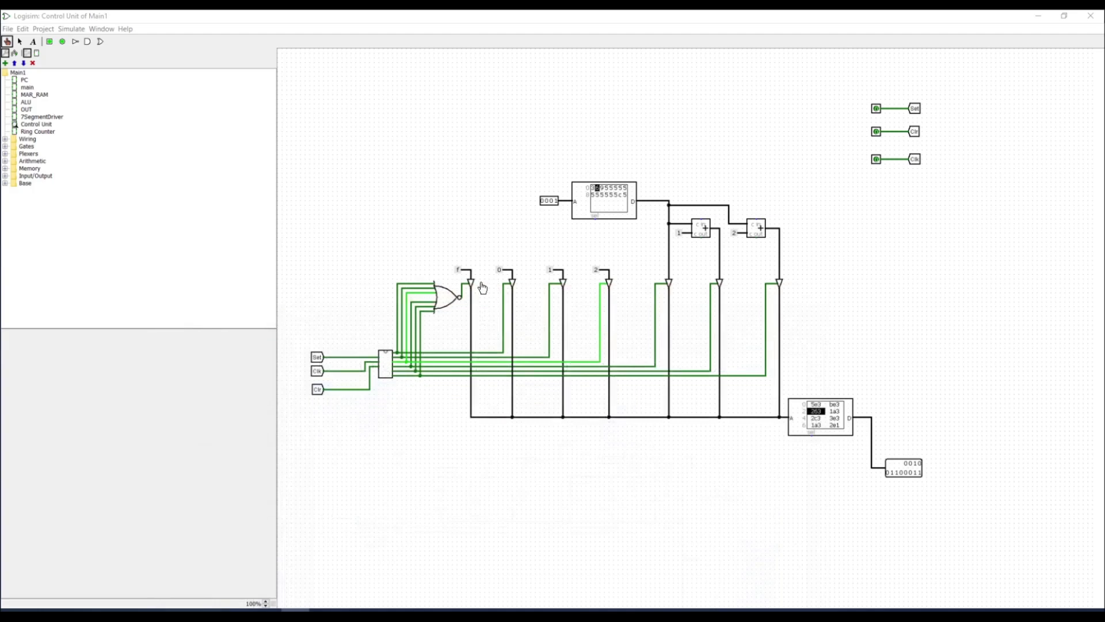
click(366, 608)
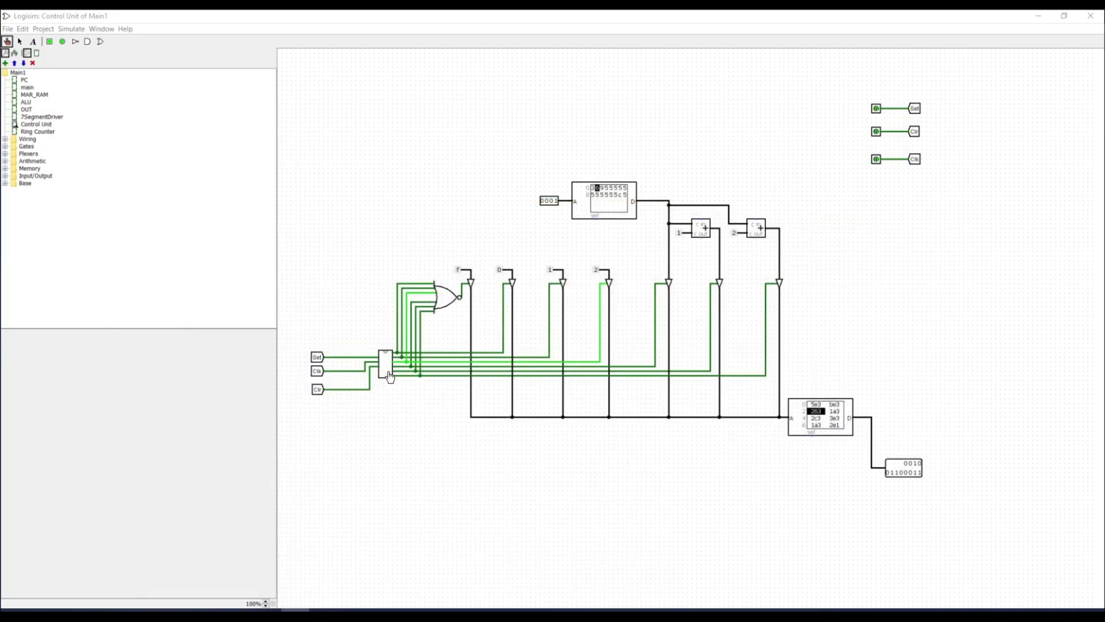
Step: View the Ring Counter subcircuit used inside the Control Unit
right_click(386, 372)
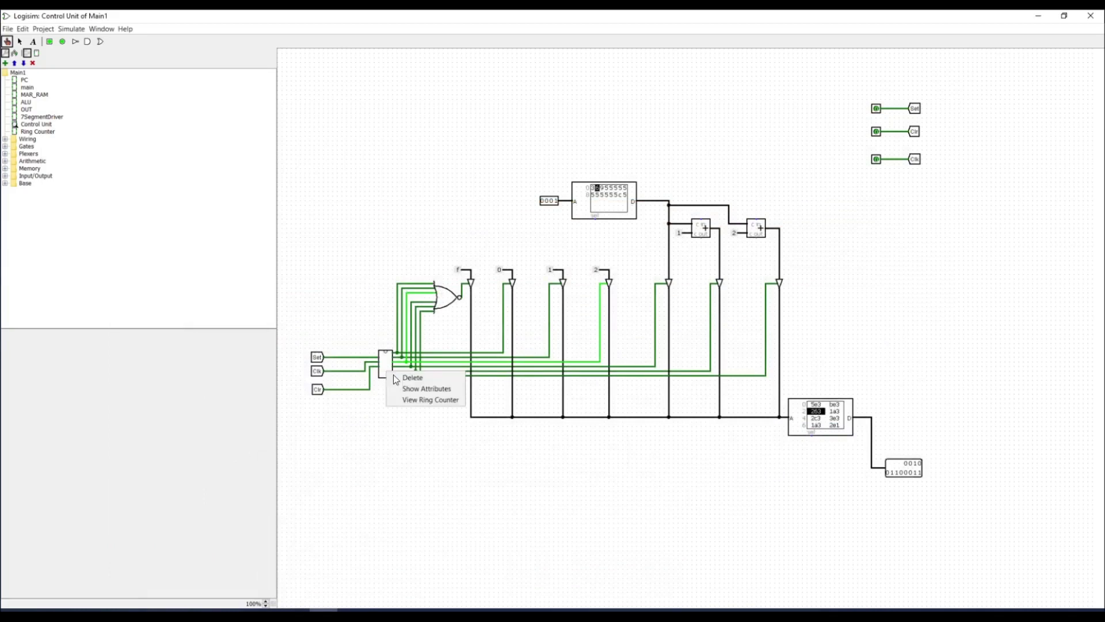
click(427, 400)
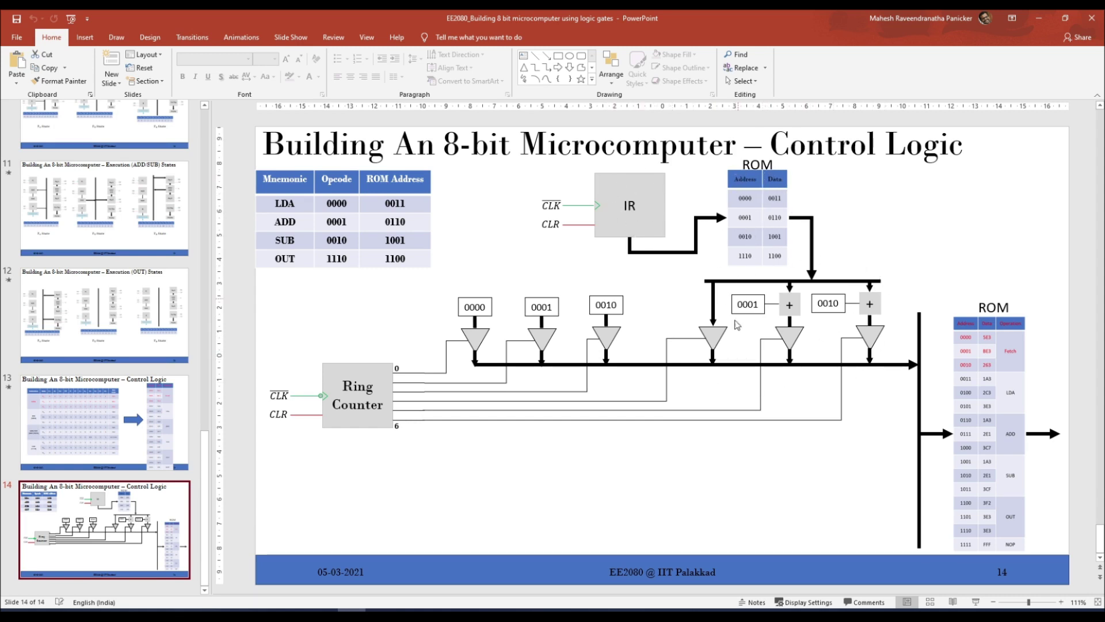
Step: Switch back to Logisim, return to the main circuit of Main1, and reset the simulation
mouse_move(295, 615)
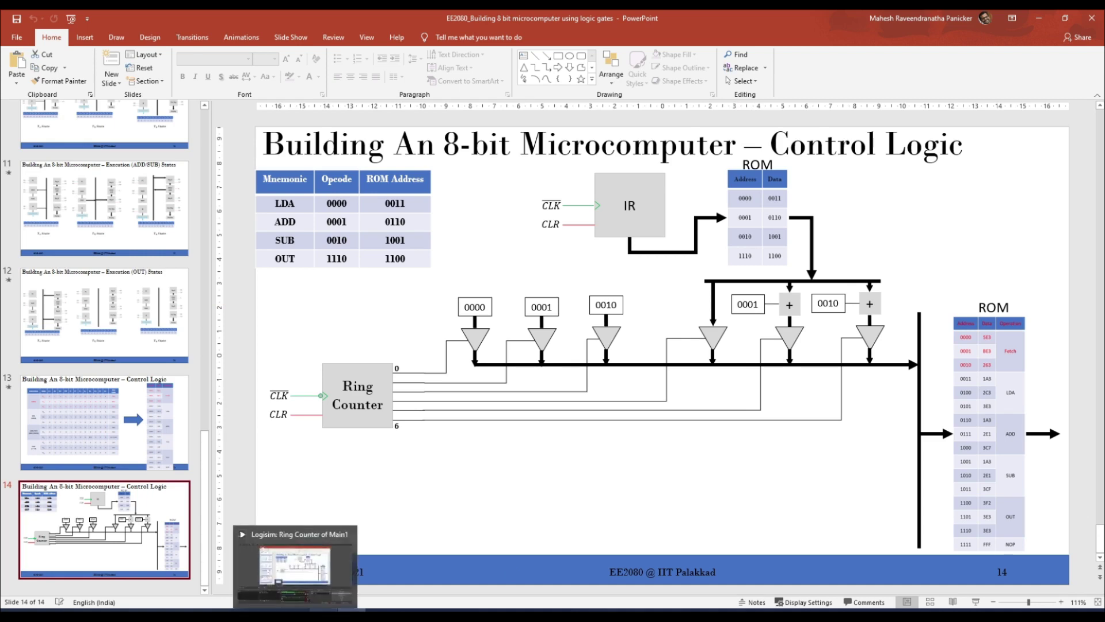
click(295, 567)
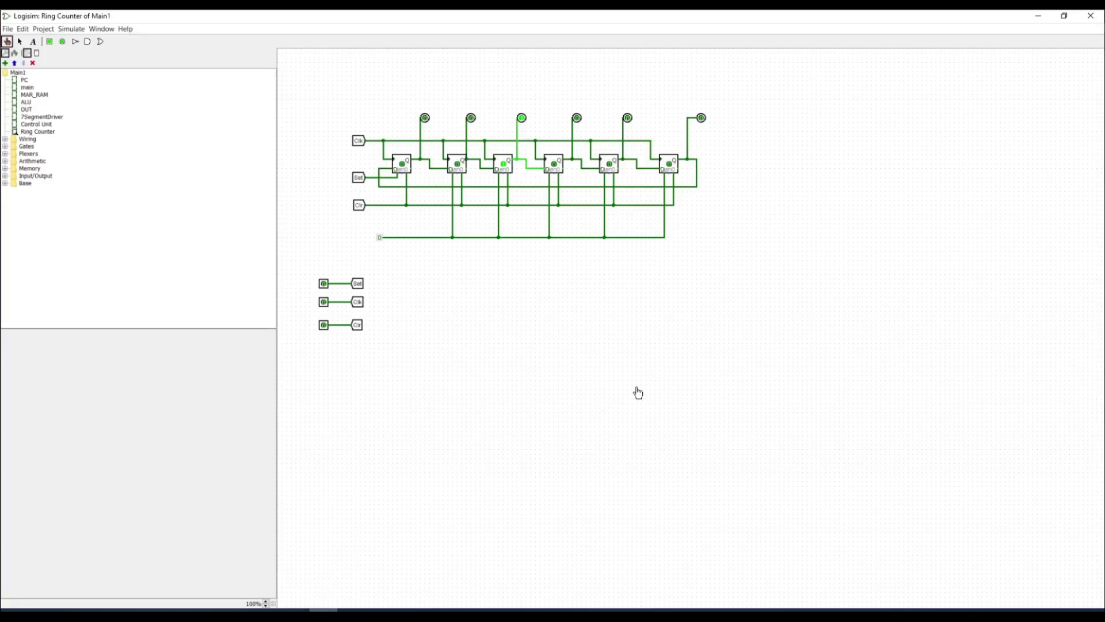
double_click(26, 89)
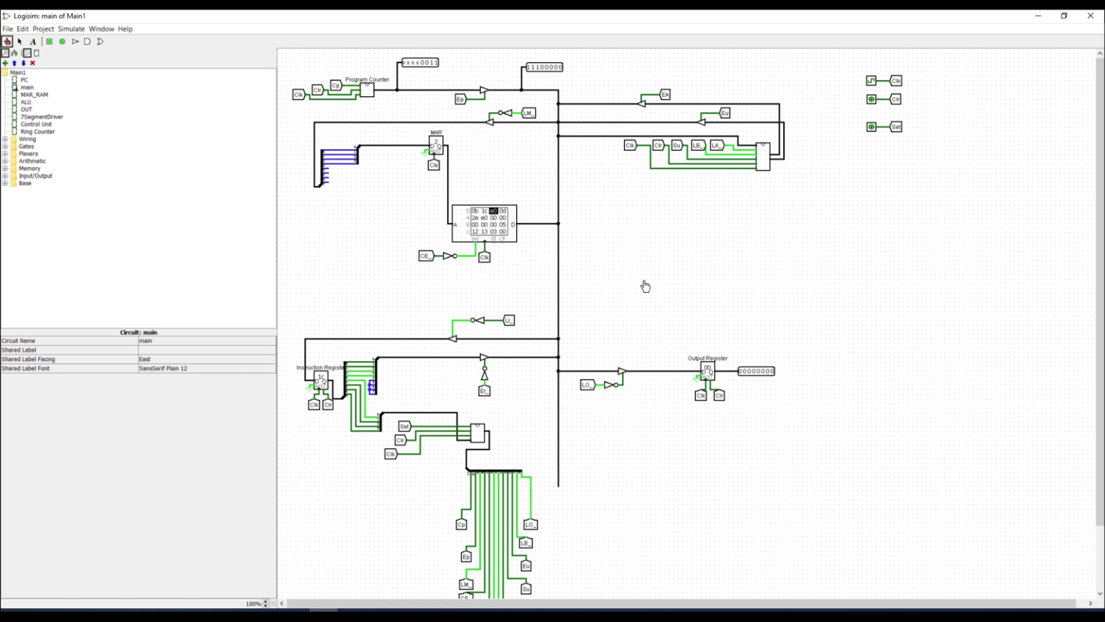
click(71, 28)
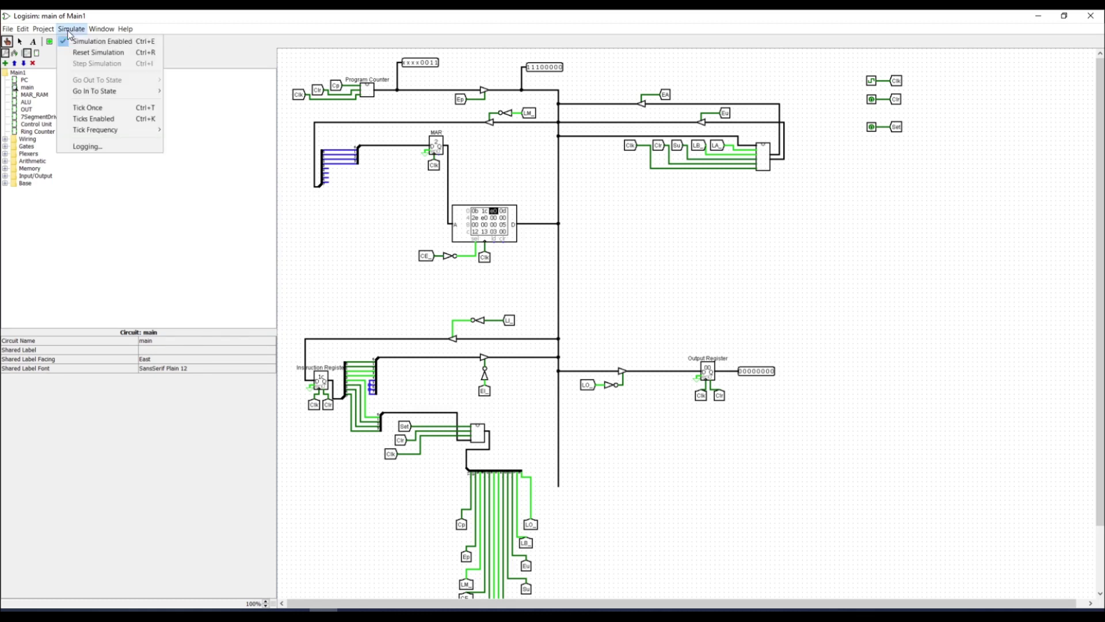
click(96, 53)
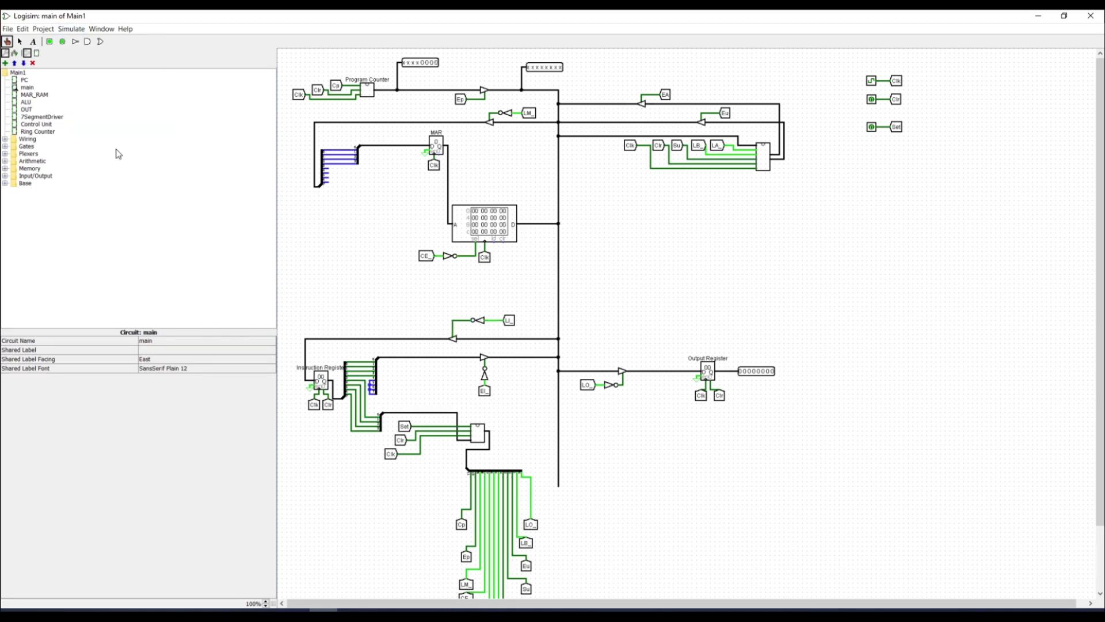
Step: Load the Mem image file into the main circuit's RAM
right_click(487, 224)
click(535, 275)
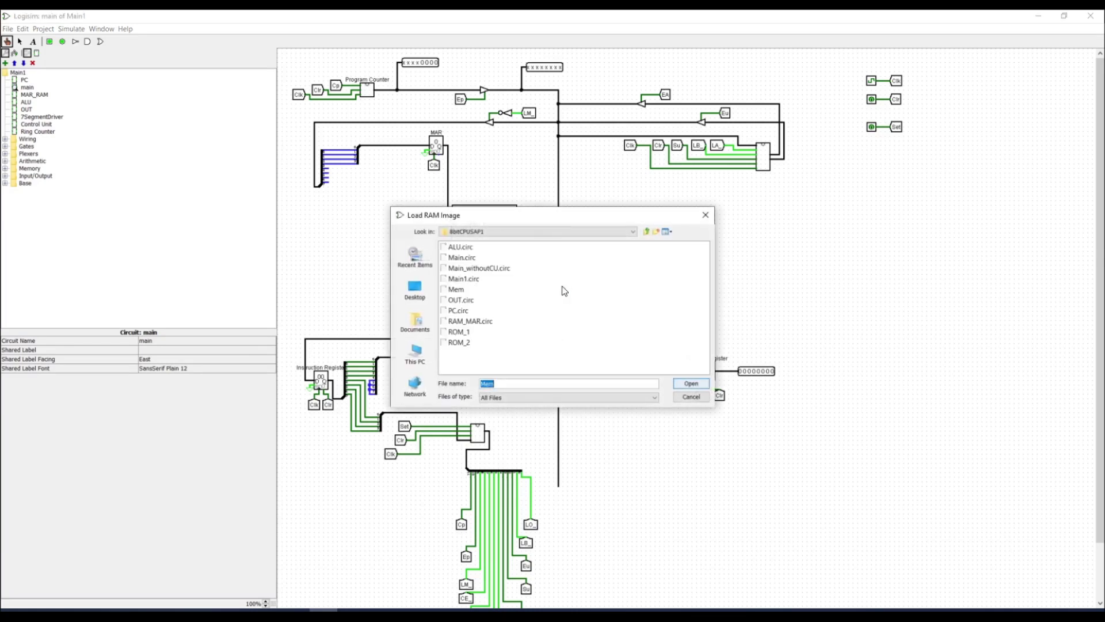
double_click(458, 291)
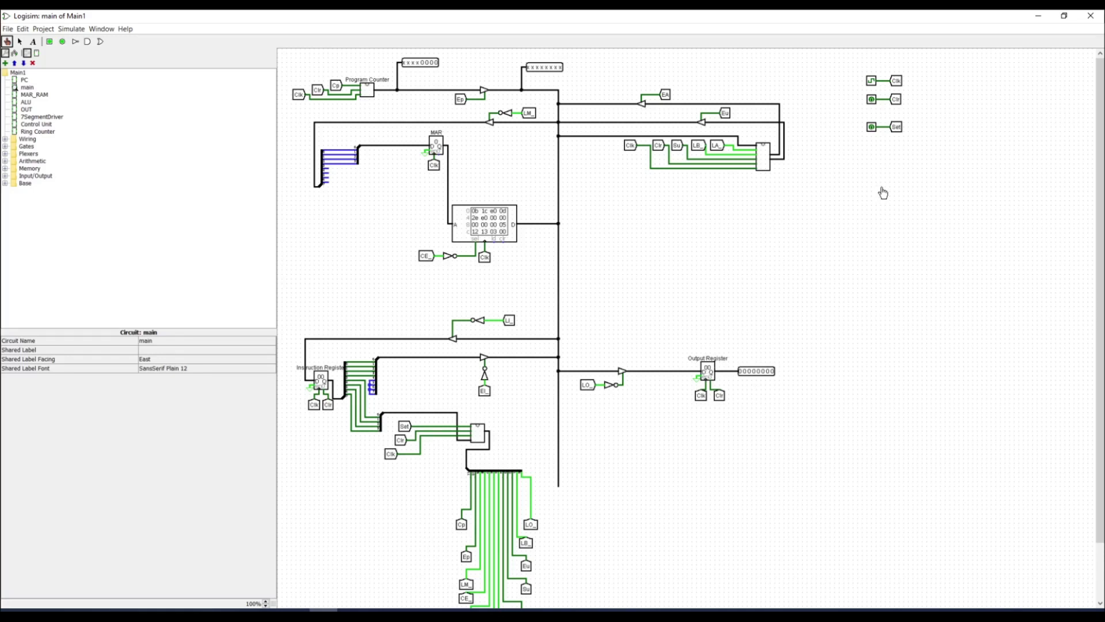
Step: Clear the CPU by setting Clr to 1, toggling the clock, and returning Clr to 0
click(871, 99)
click(869, 82)
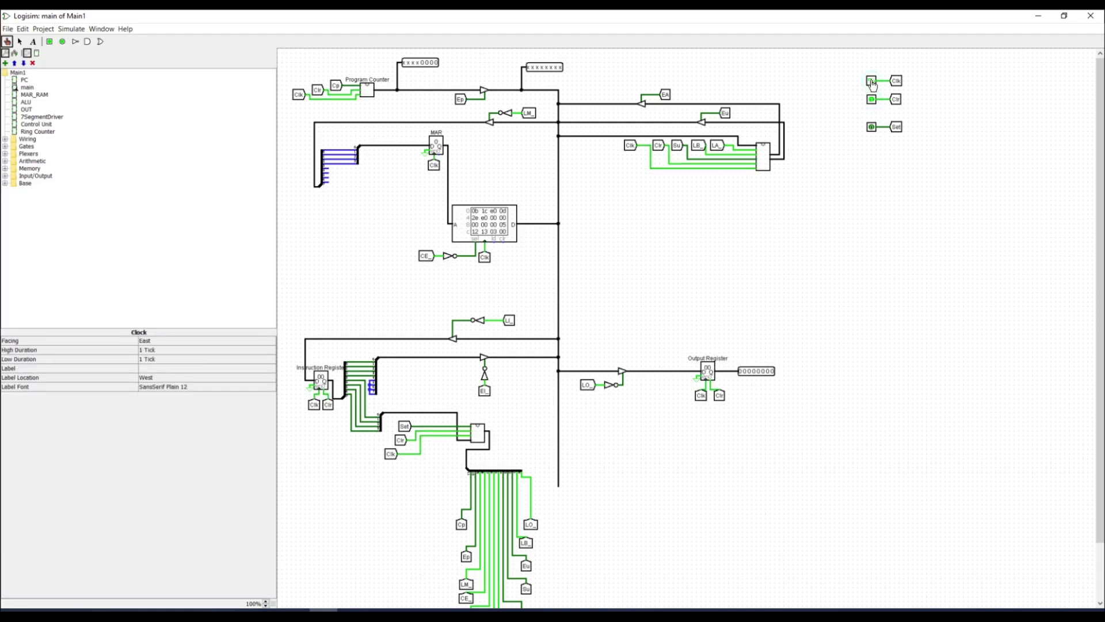
click(871, 101)
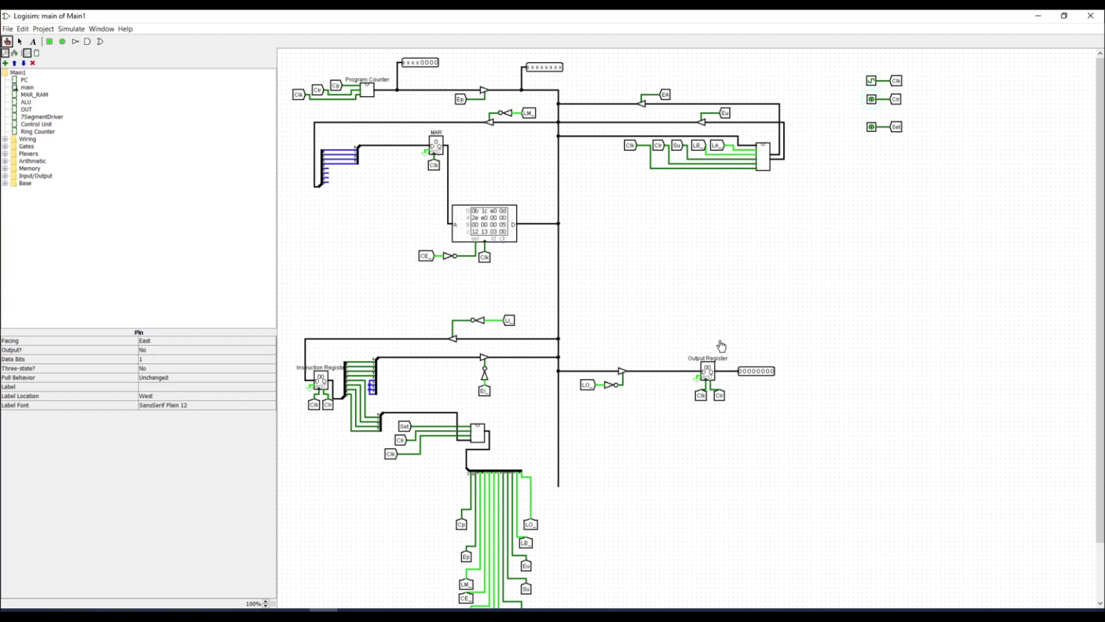
Step: Inspect the cleared flip-flops of the Ring Counter inside the main circuit's Control Unit
right_click(481, 435)
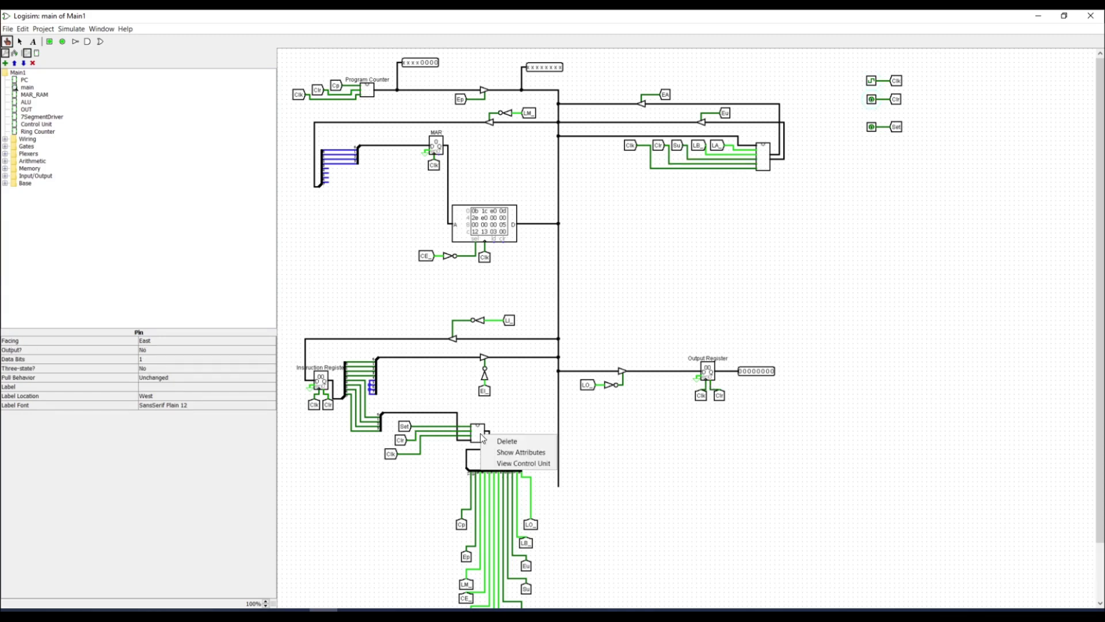
click(516, 464)
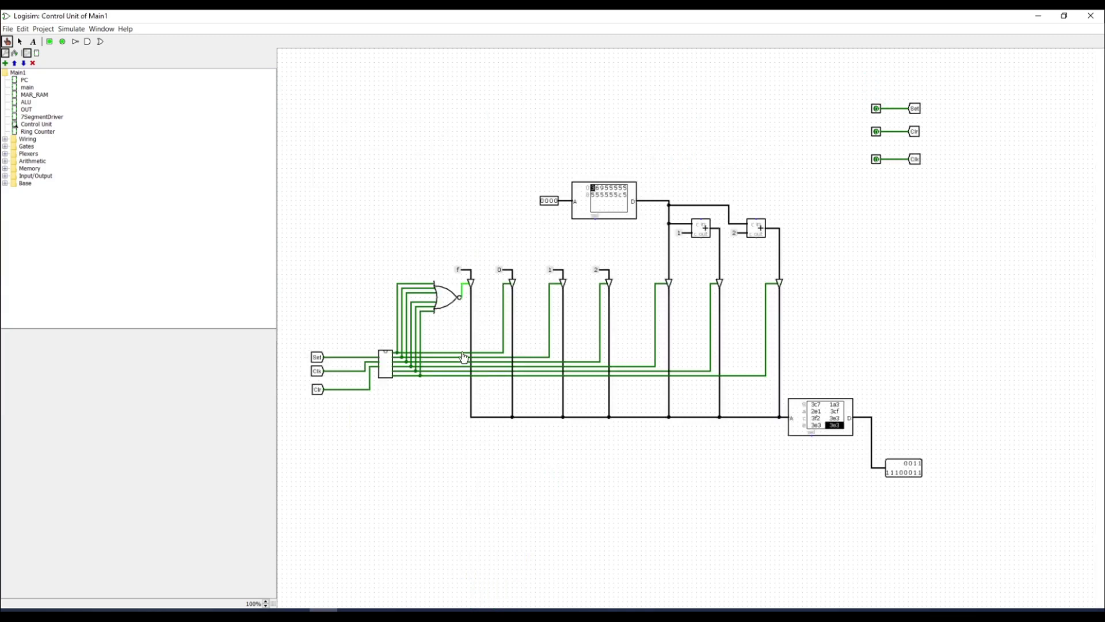
right_click(391, 367)
click(419, 395)
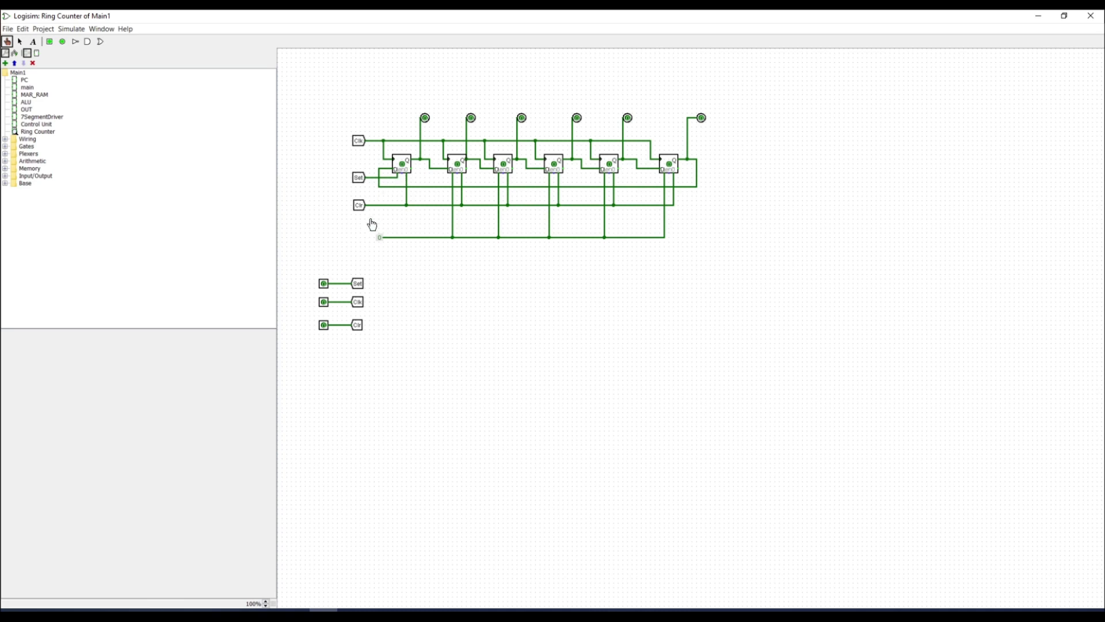
Step: Pulse the Set input in the main circuit, and inspect its effect on the Ring Counter and the Control Unit
double_click(35, 87)
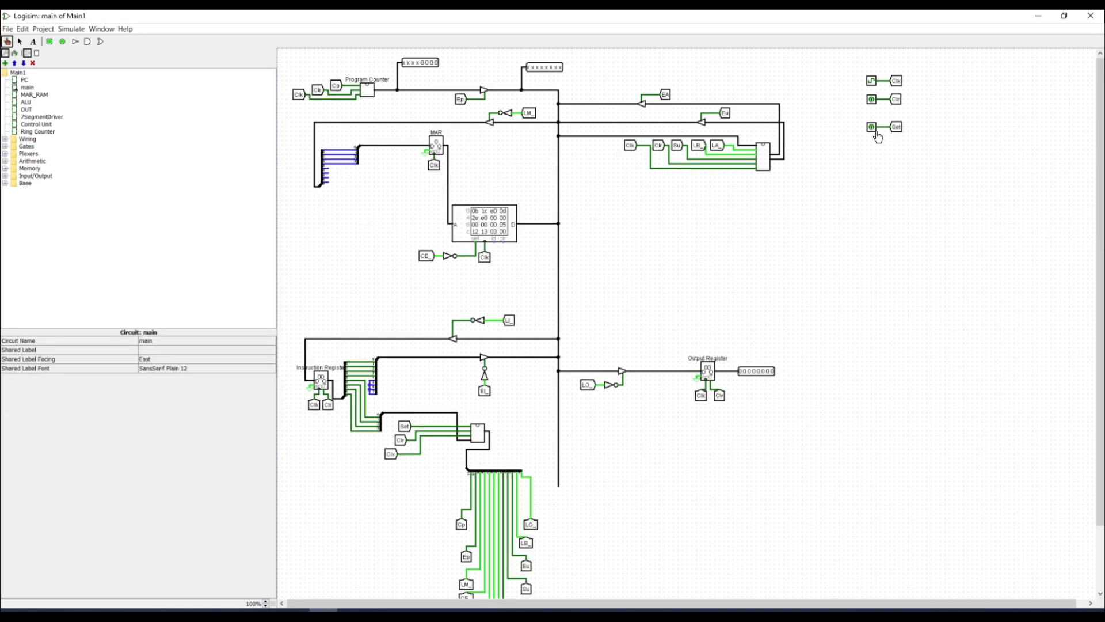
click(873, 129)
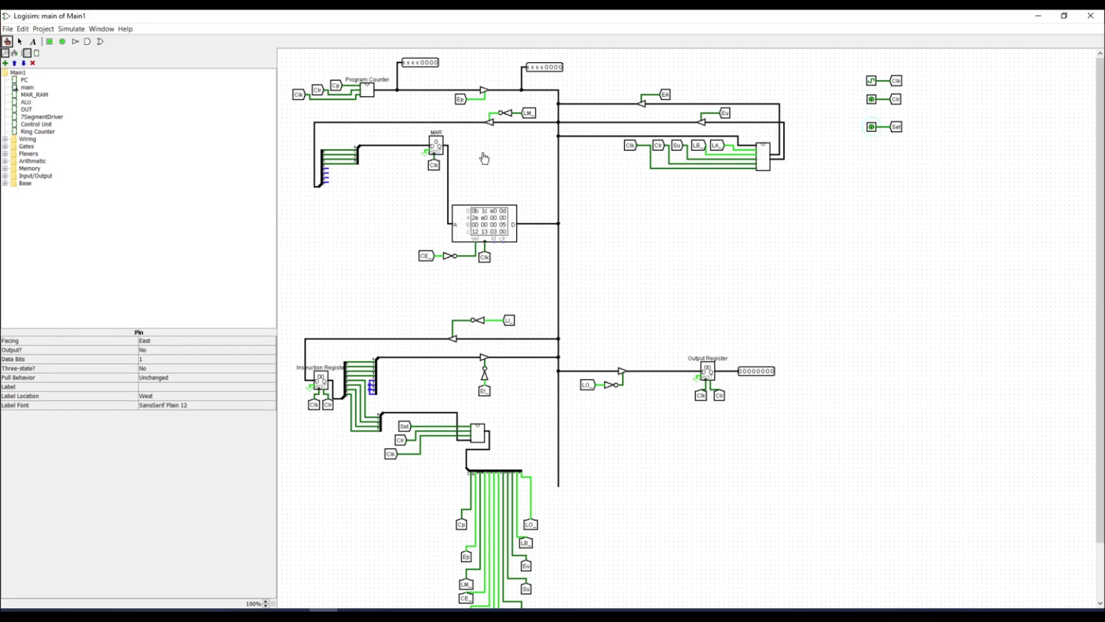
right_click(479, 433)
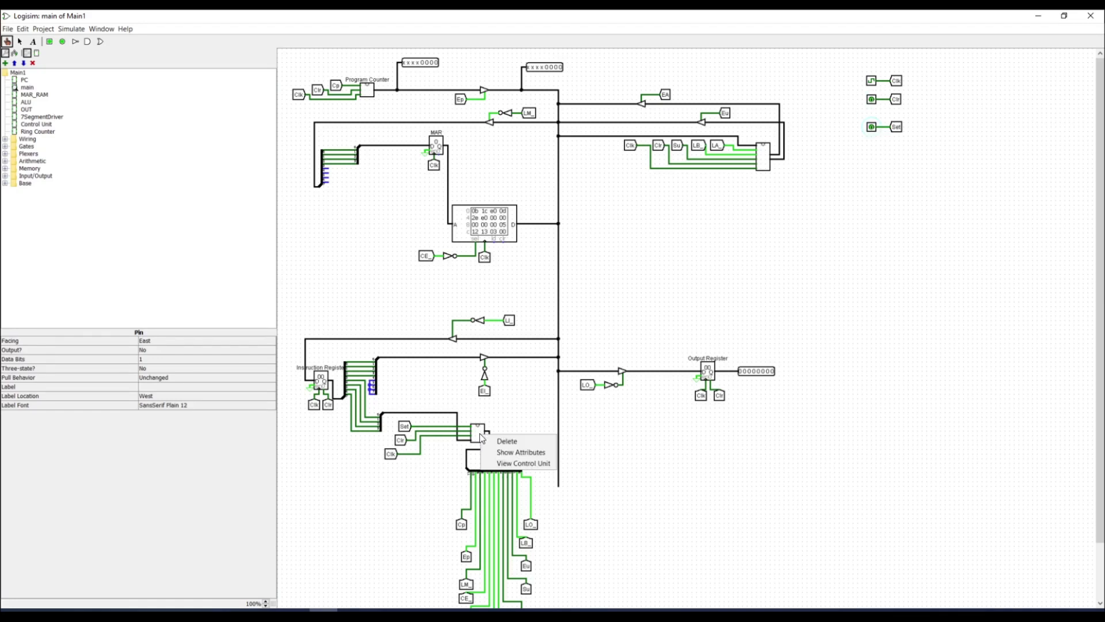
click(504, 464)
right_click(385, 370)
click(415, 398)
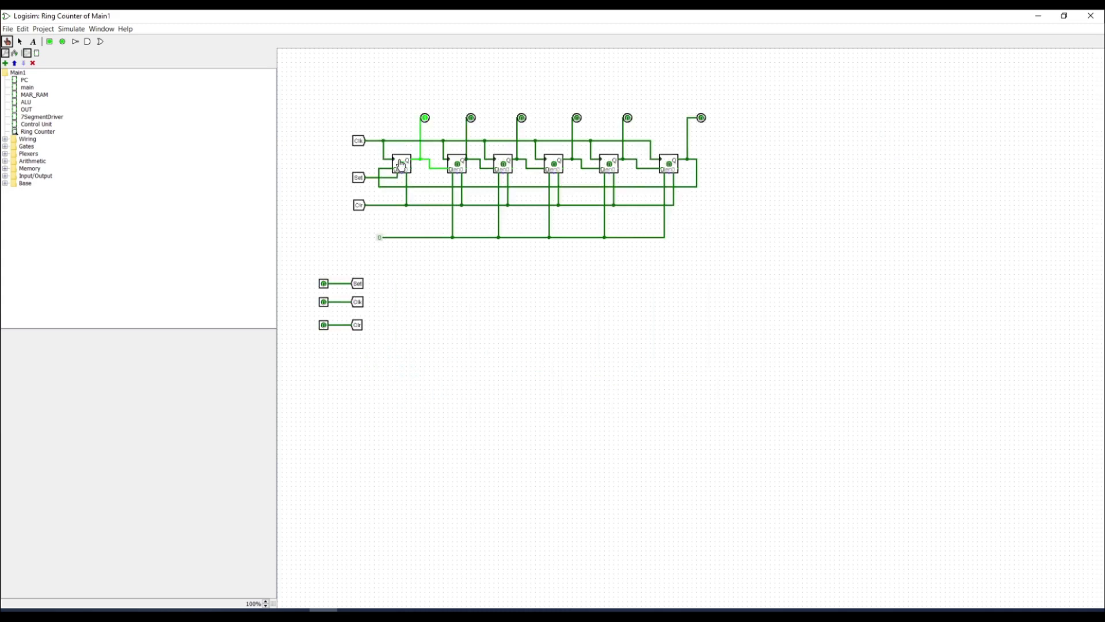
double_click(36, 124)
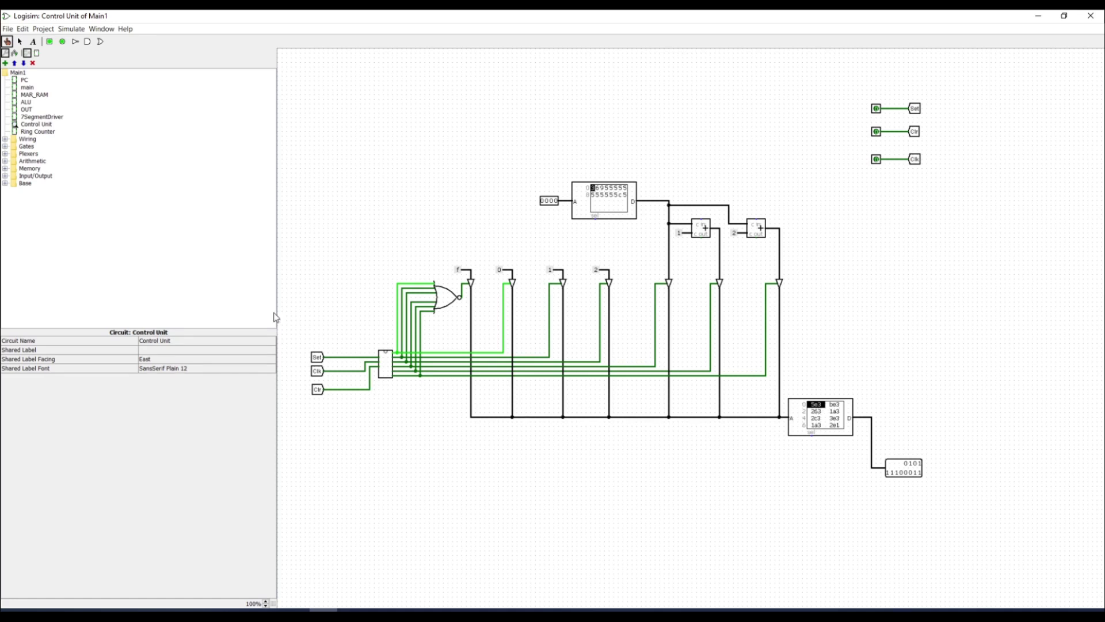
Step: Return to the main circuit and clock the CPU through the fetch cycle of the first RAM instruction, 0b
double_click(28, 88)
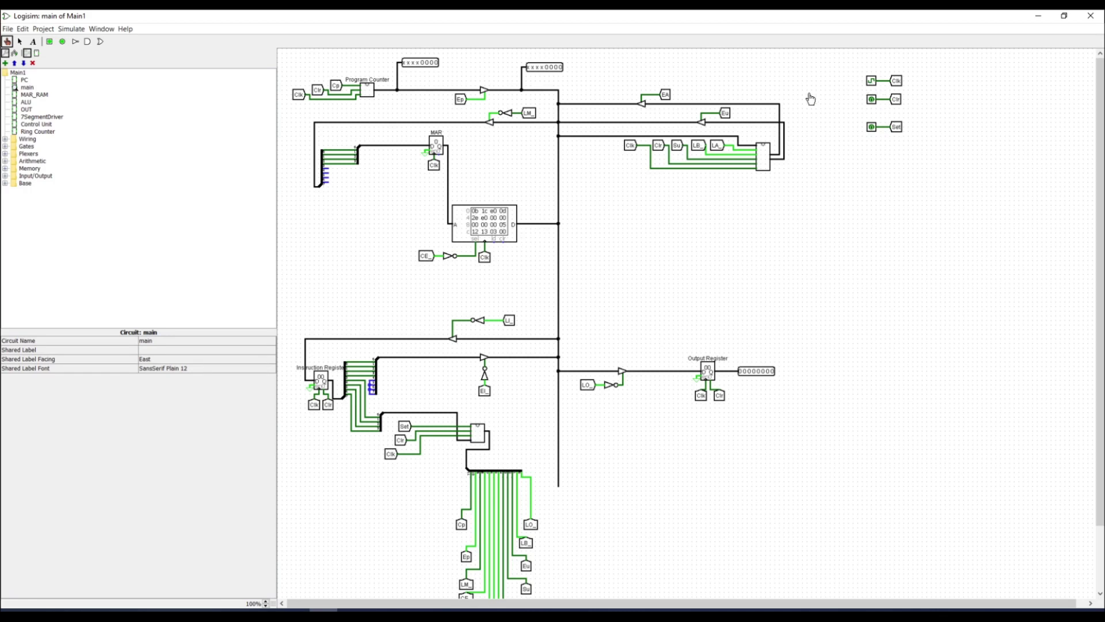
click(872, 81)
click(872, 81)
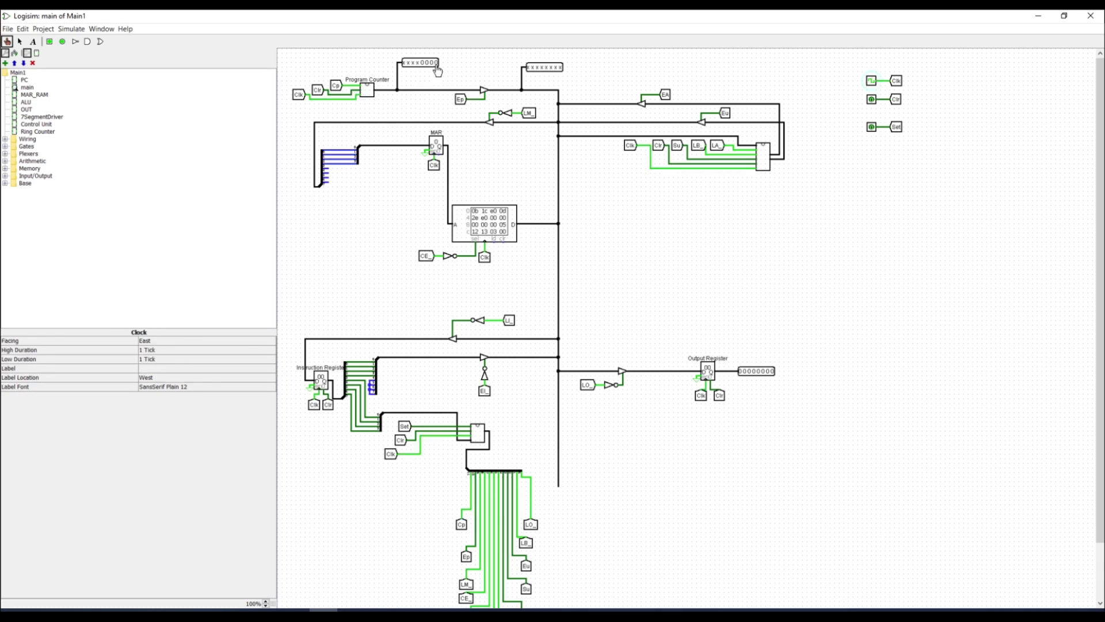
click(871, 82)
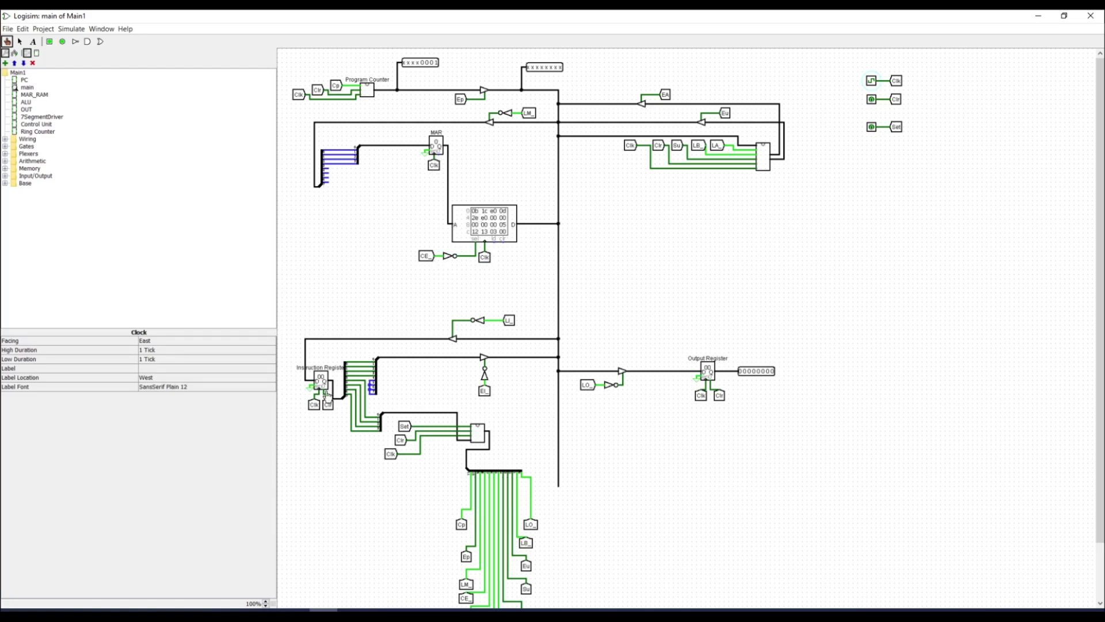
click(872, 82)
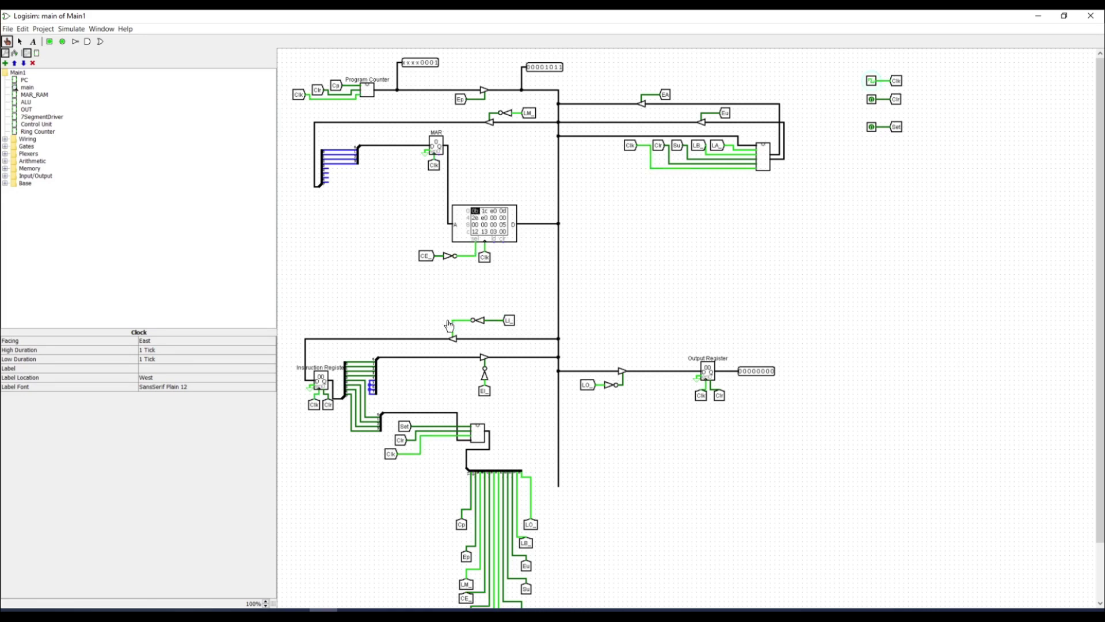
click(872, 83)
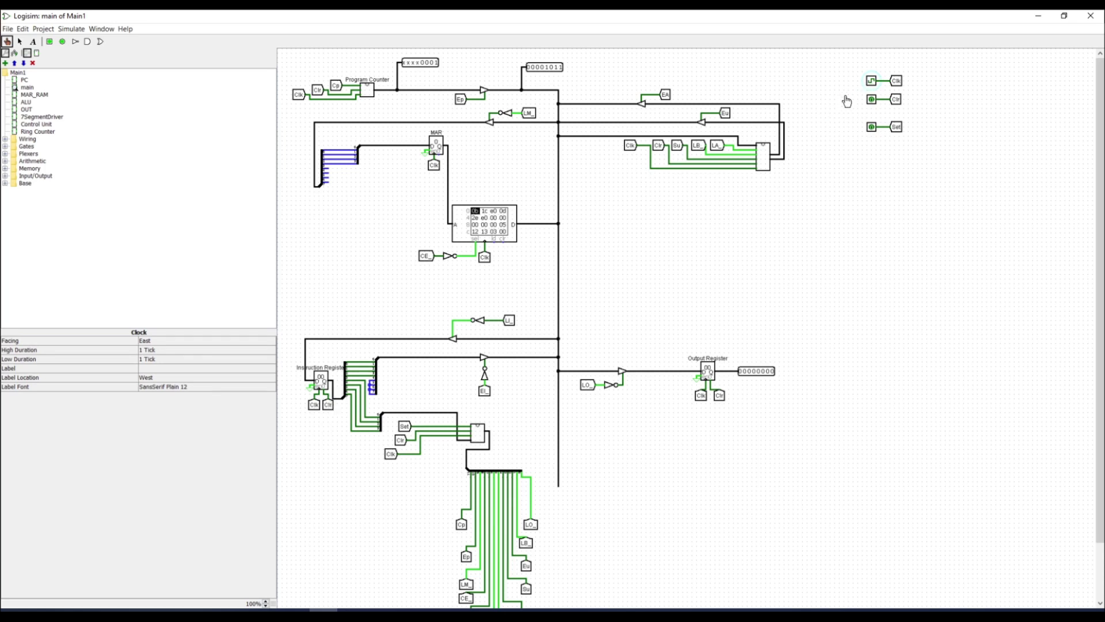
Step: Clock the CPU through the LDA execution states to load the data at RAM address b into the accumulator
click(873, 81)
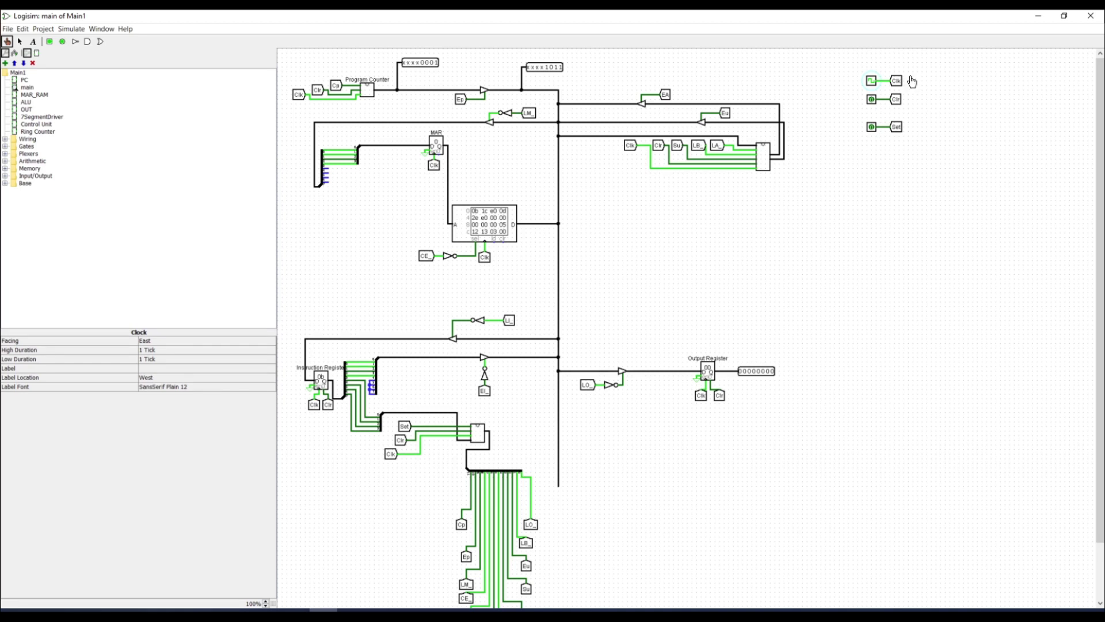
click(873, 82)
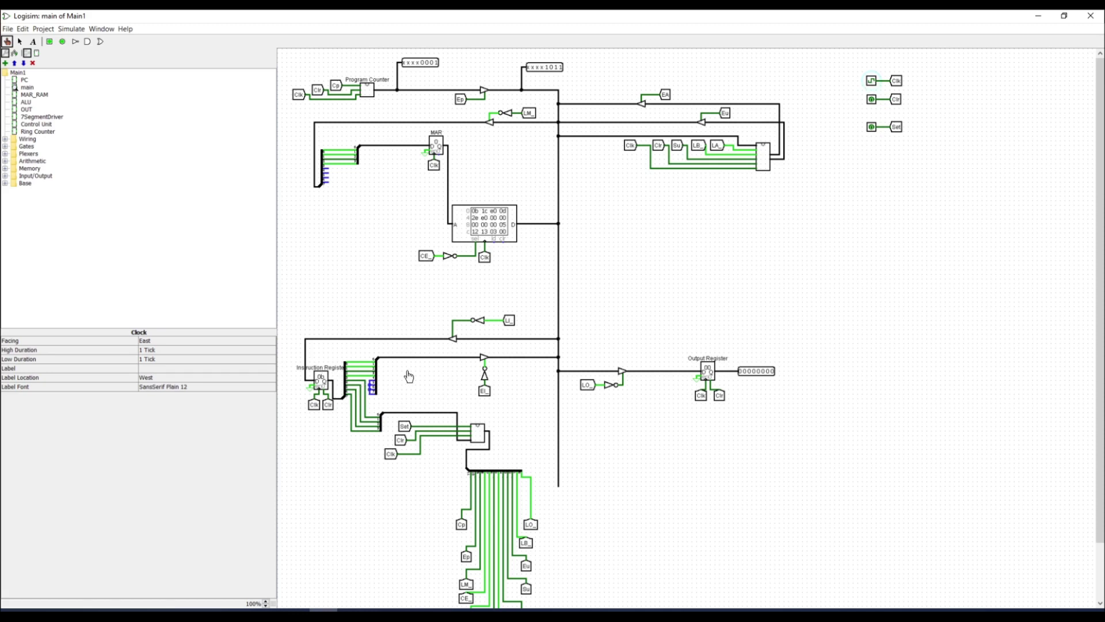
click(872, 82)
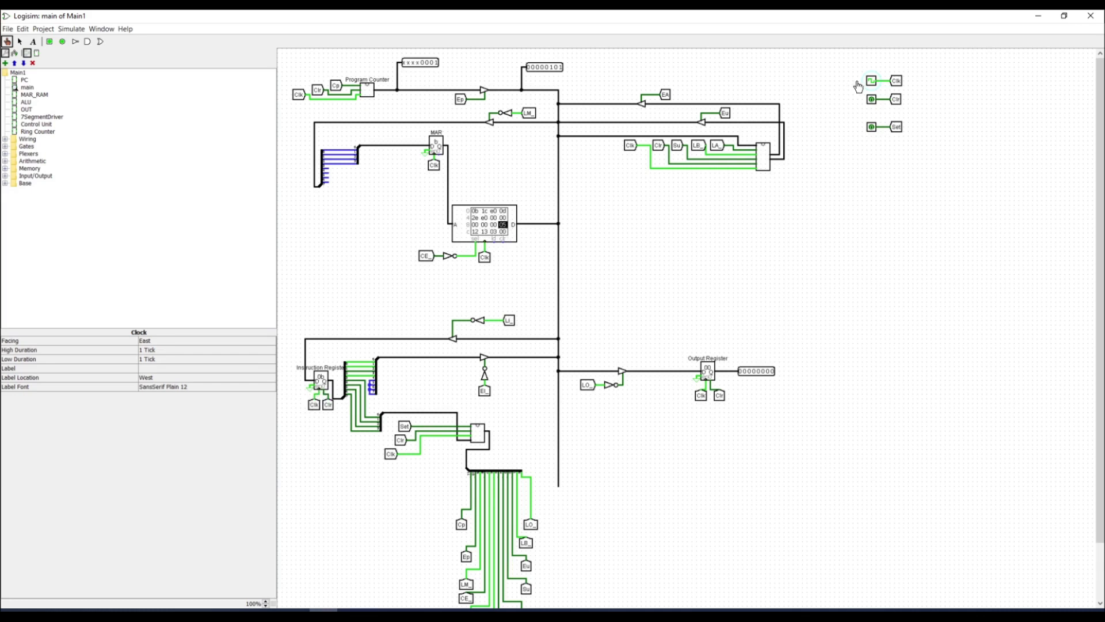
click(876, 84)
click(879, 87)
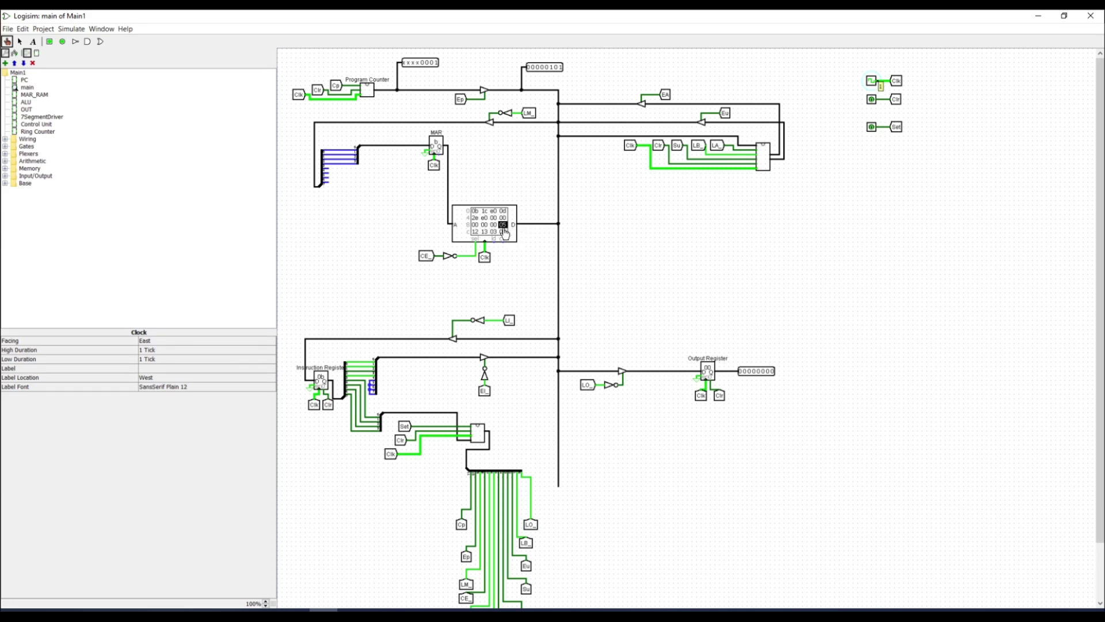
click(871, 82)
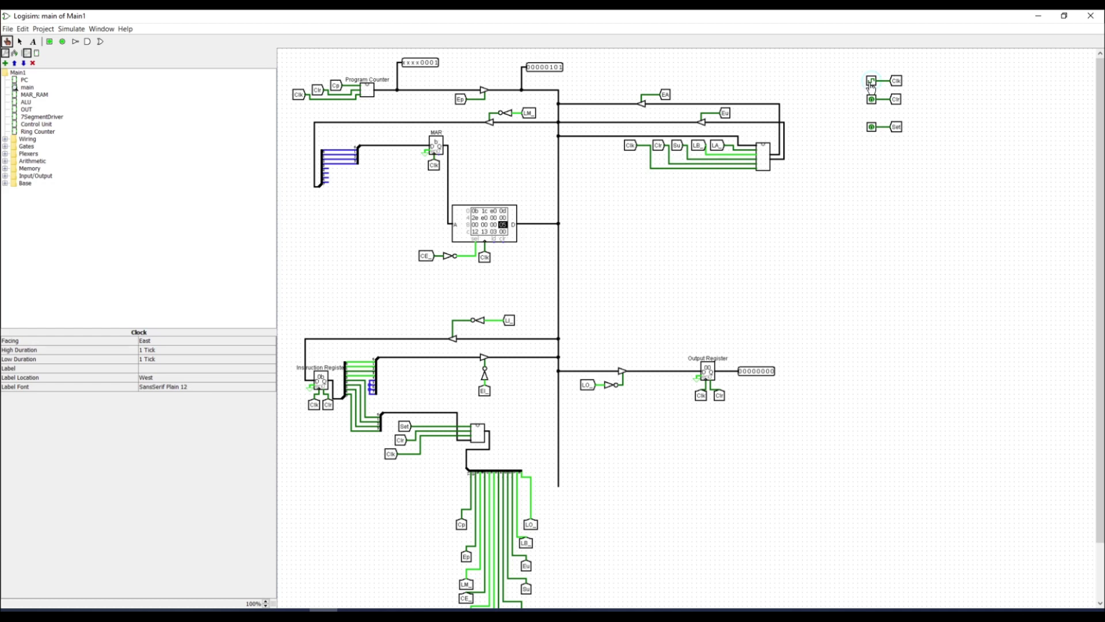
click(871, 82)
Step: Inspect the accumulator in the ALU subcircuit, and return to the main circuit
right_click(767, 168)
click(788, 194)
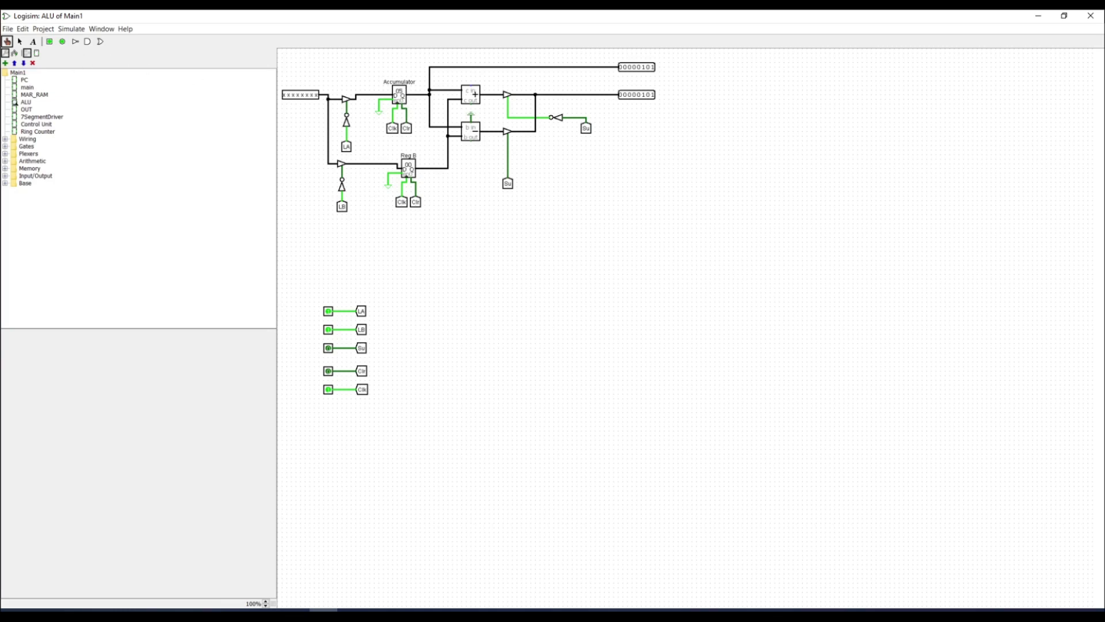
click(28, 87)
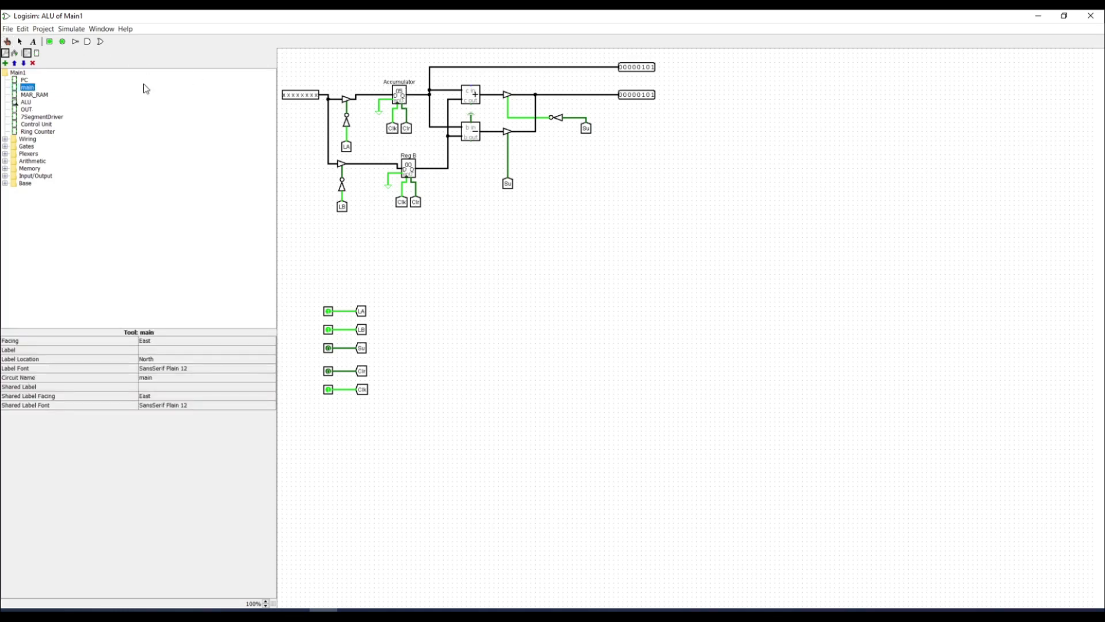
double_click(28, 88)
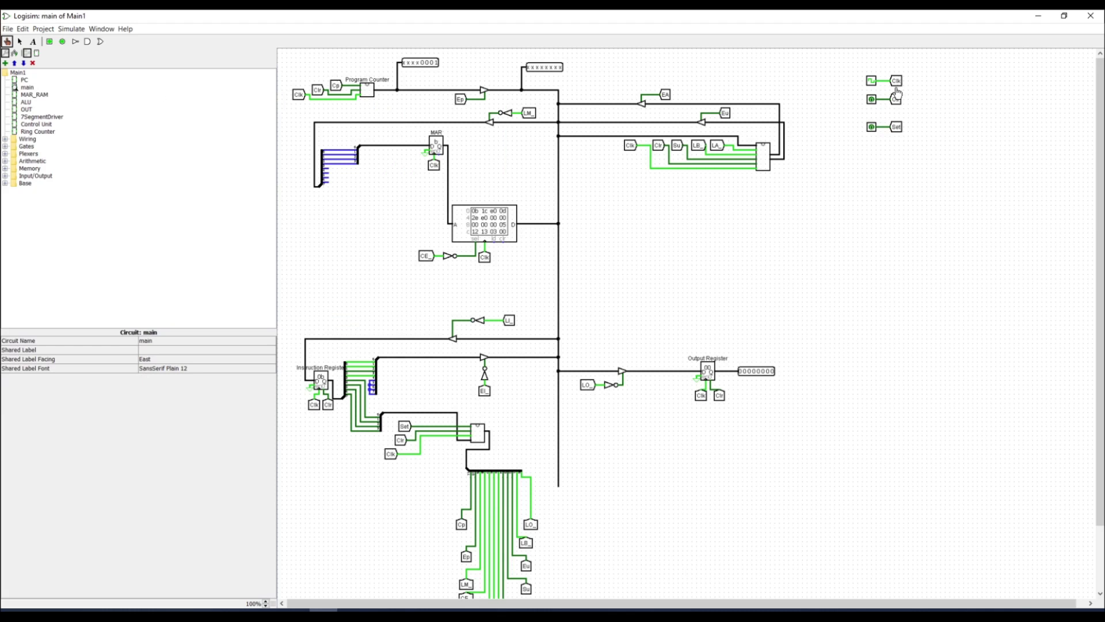
Step: Finish the LDA cycle and clock the CPU through the fetch states of the second RAM instruction, 1c
click(872, 84)
click(872, 84)
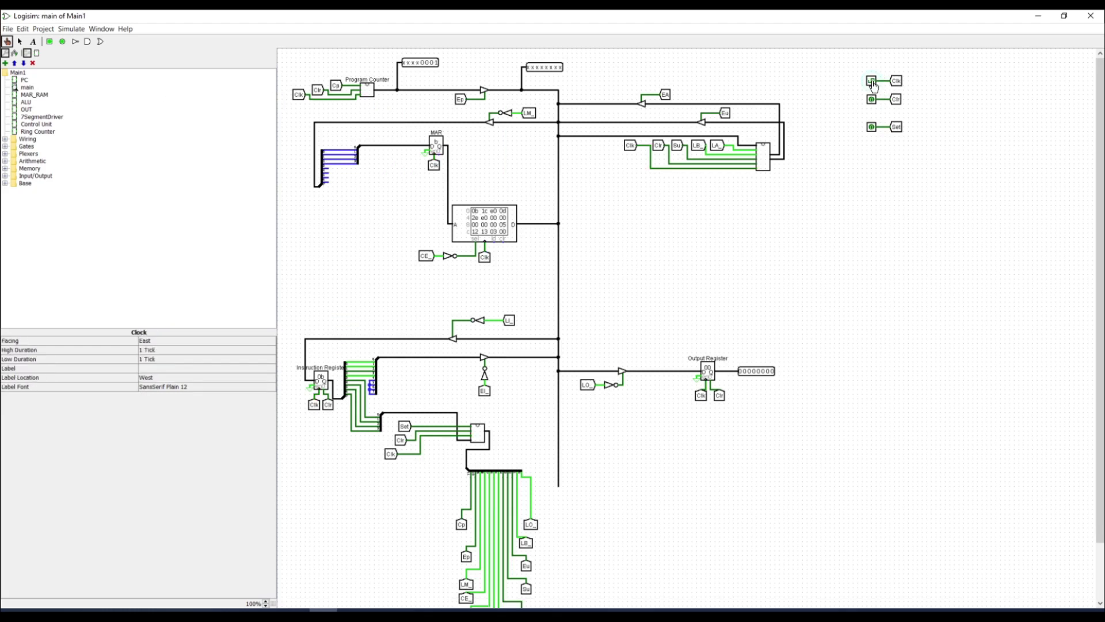
click(872, 84)
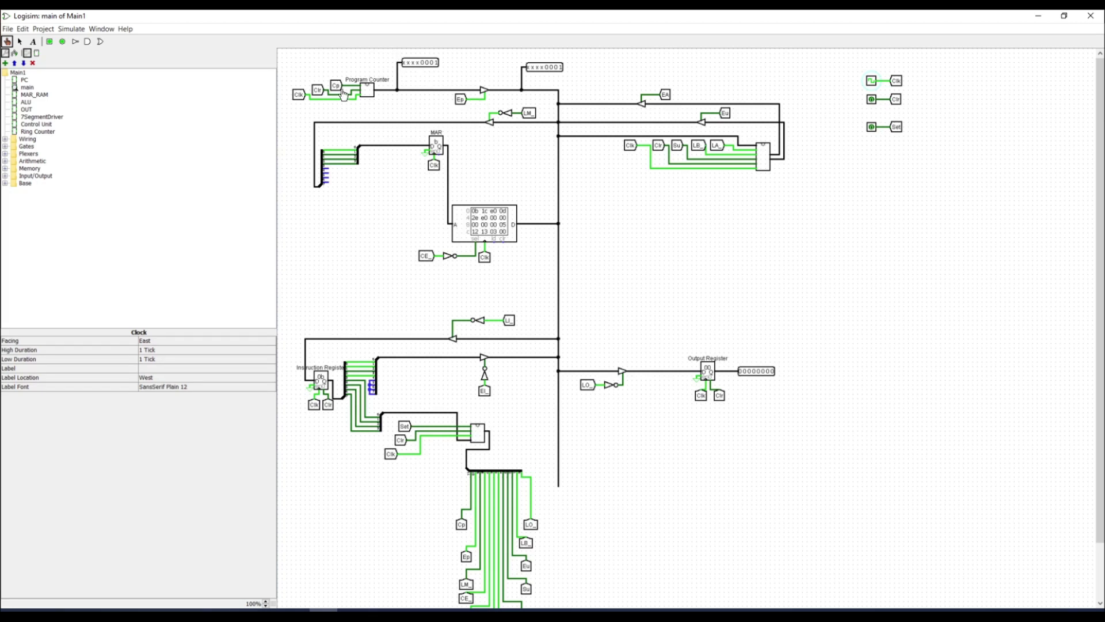
click(872, 82)
click(872, 83)
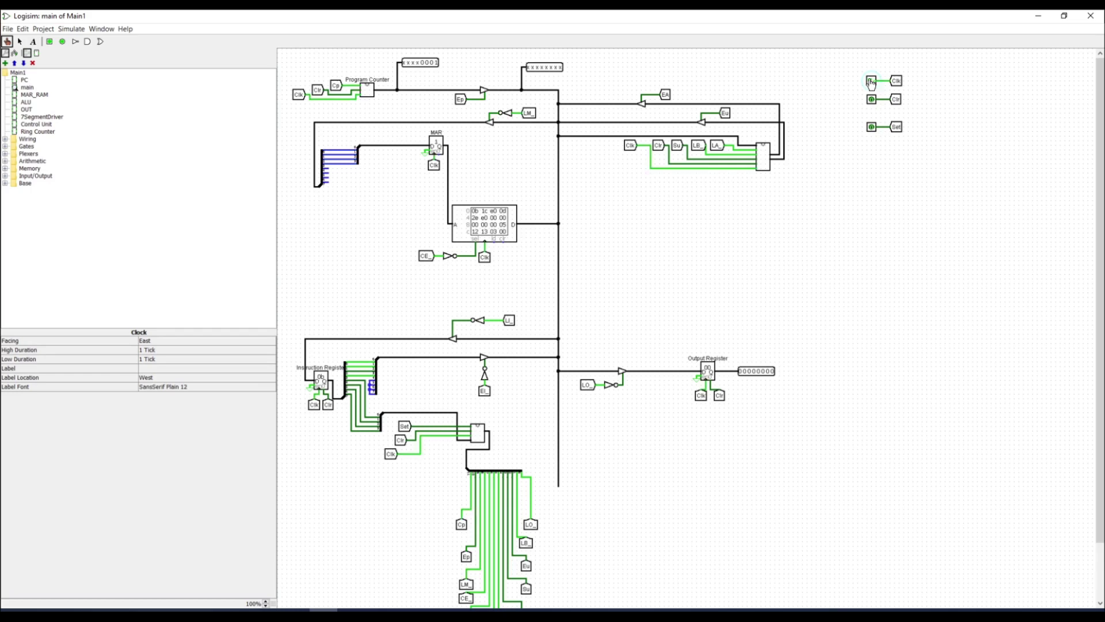
click(872, 82)
click(872, 83)
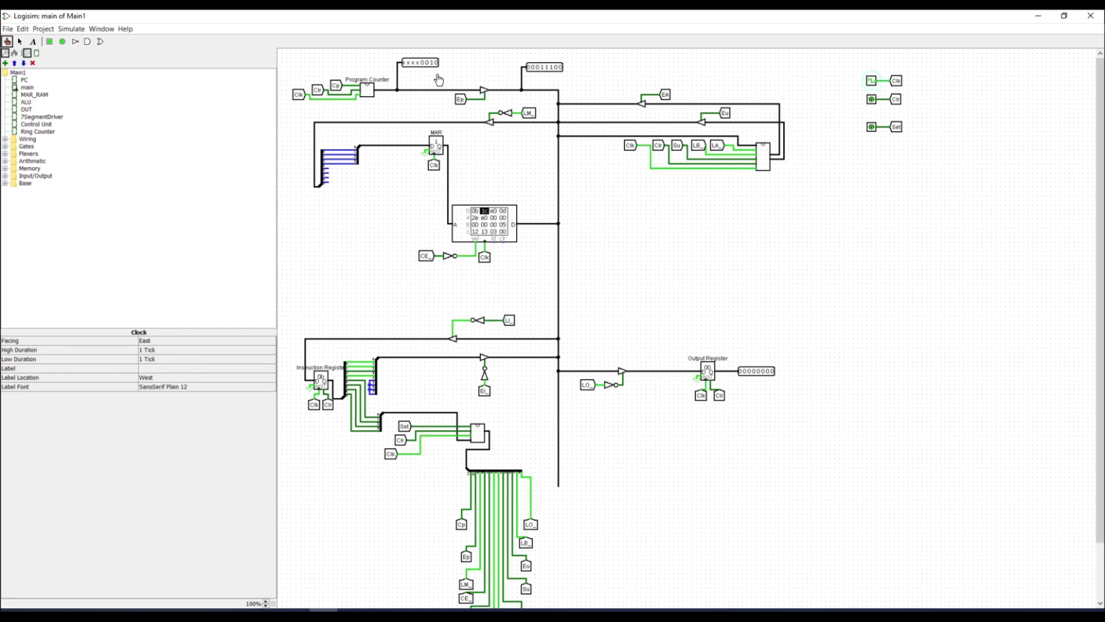
click(872, 83)
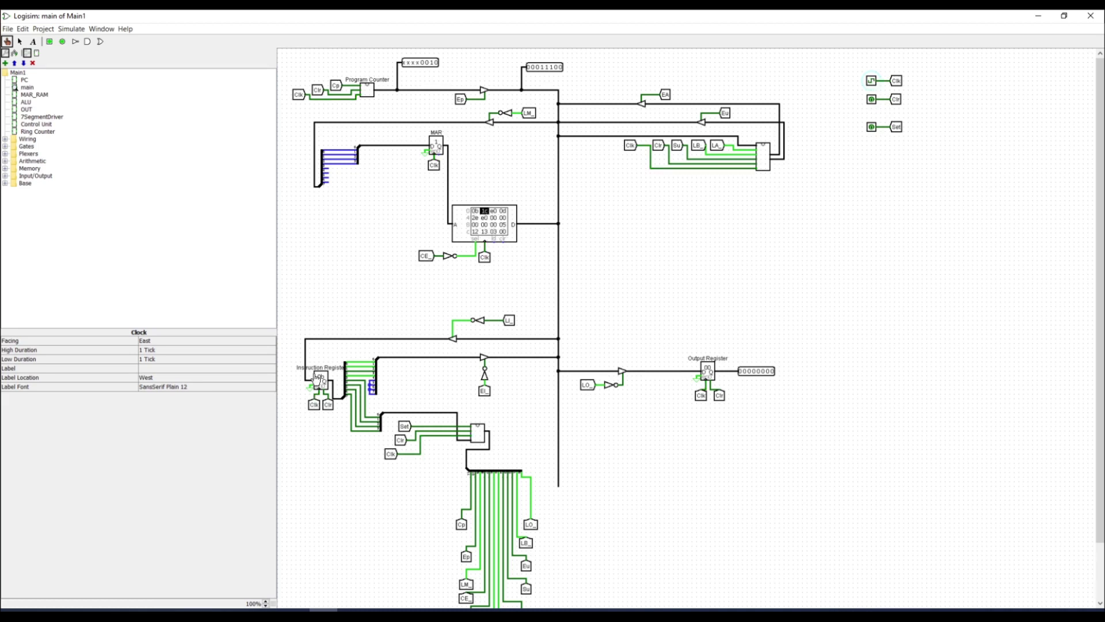
Step: Clock the CPU through the ADD execution states to load the data at RAM address c and add it to the accumulator
click(872, 82)
click(872, 82)
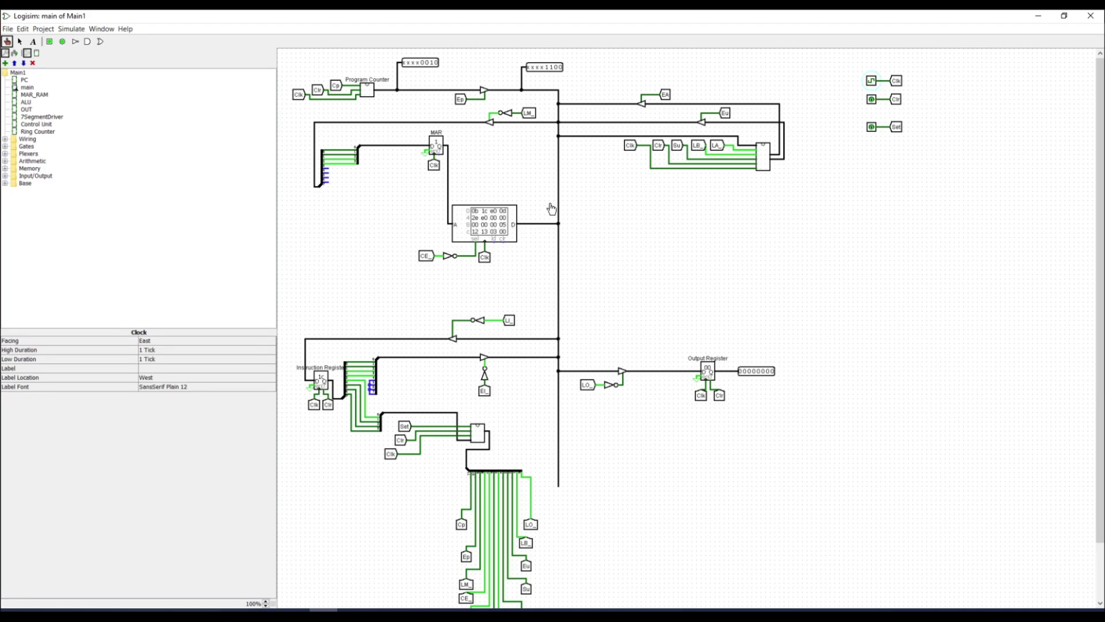
click(871, 83)
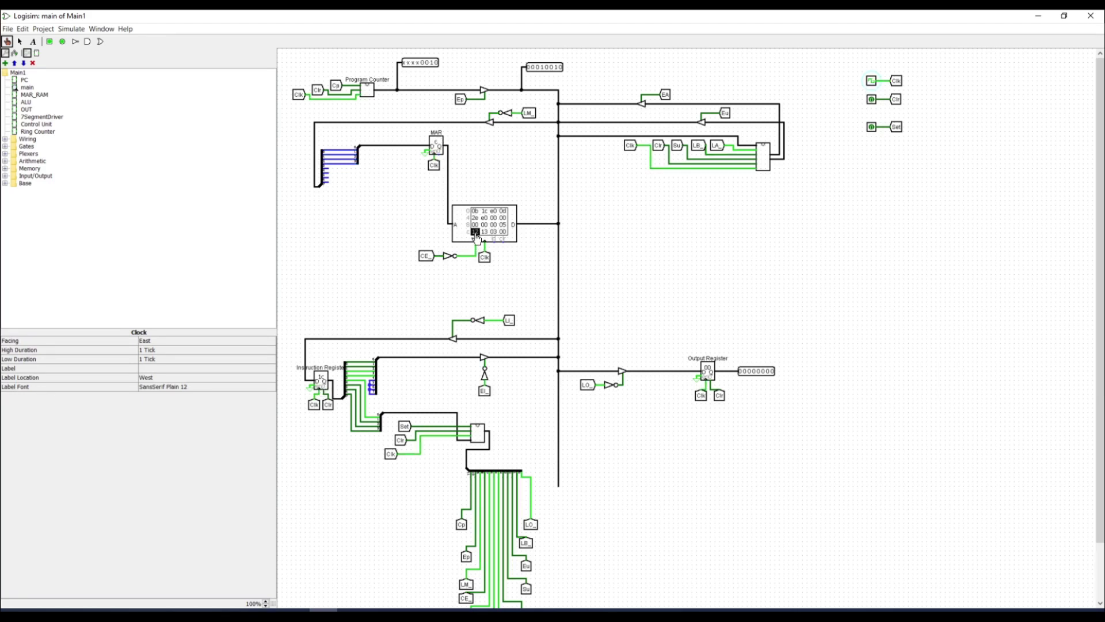
click(873, 82)
click(872, 81)
click(873, 81)
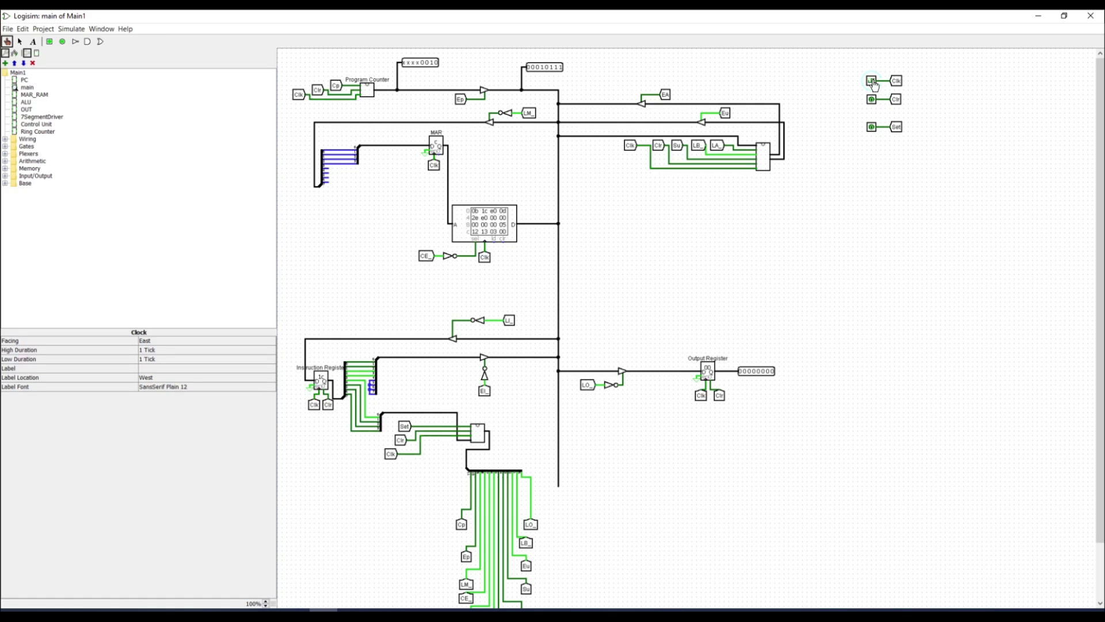
Step: Inspect the accumulator, register B and adder output in the ALU subcircuit, and return to the main circuit
right_click(764, 160)
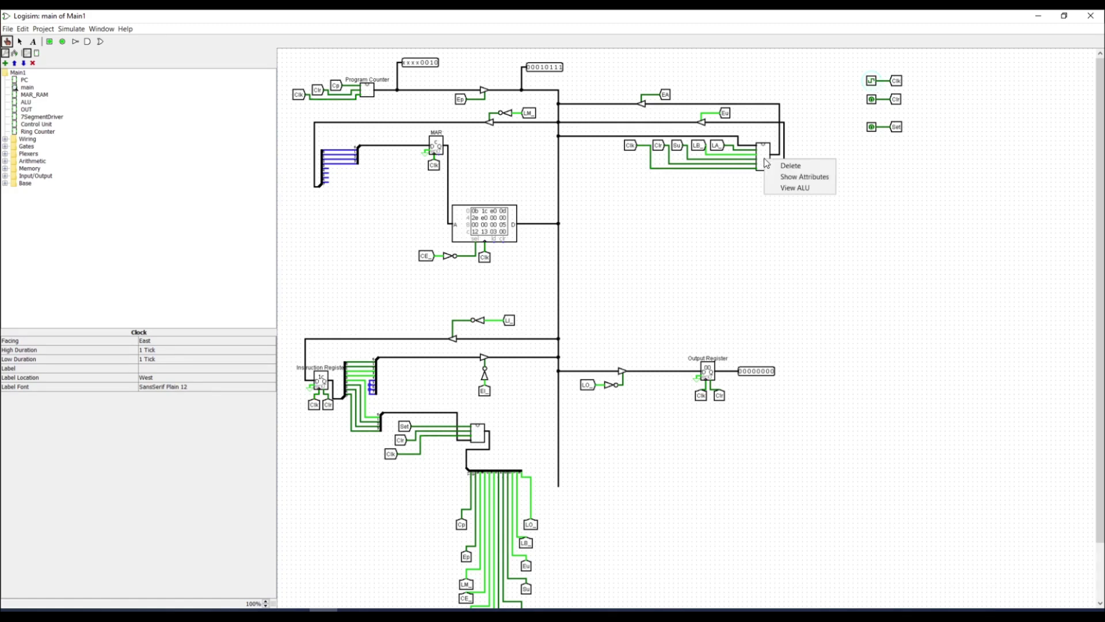
click(778, 189)
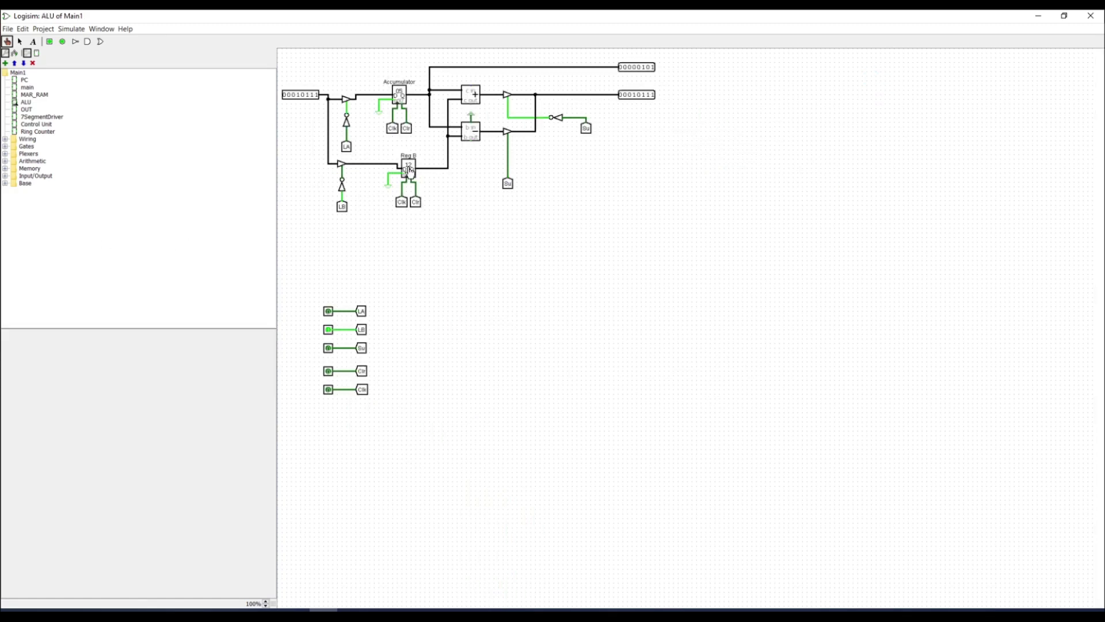
double_click(28, 87)
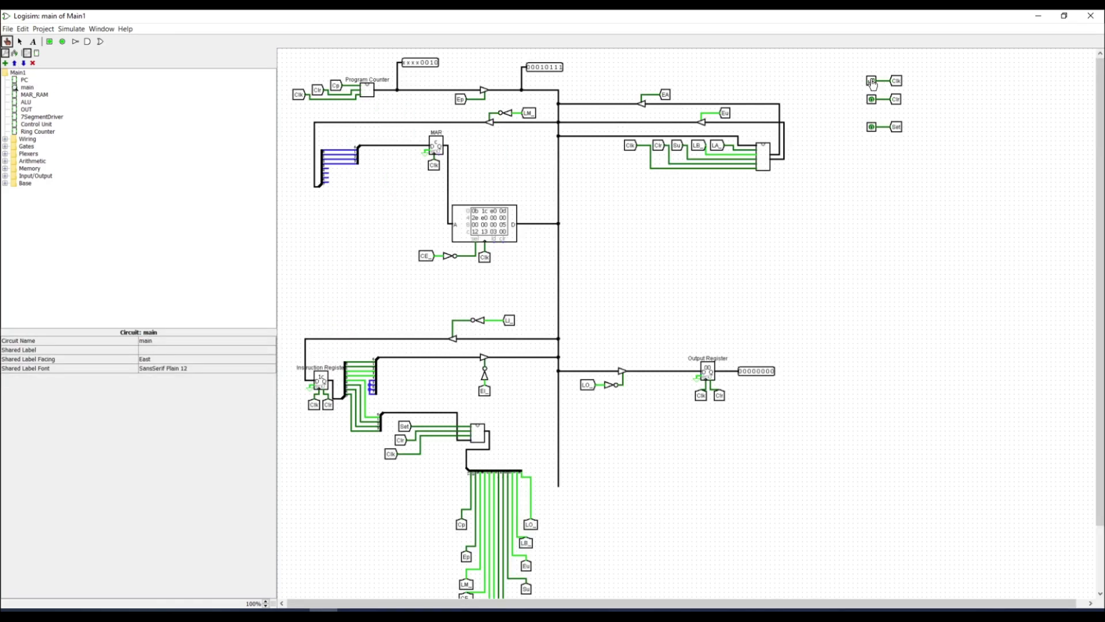
Step: Clock the CPU through the fetch states of the third RAM instruction, e0, until it is in the instruction register
click(872, 81)
click(871, 81)
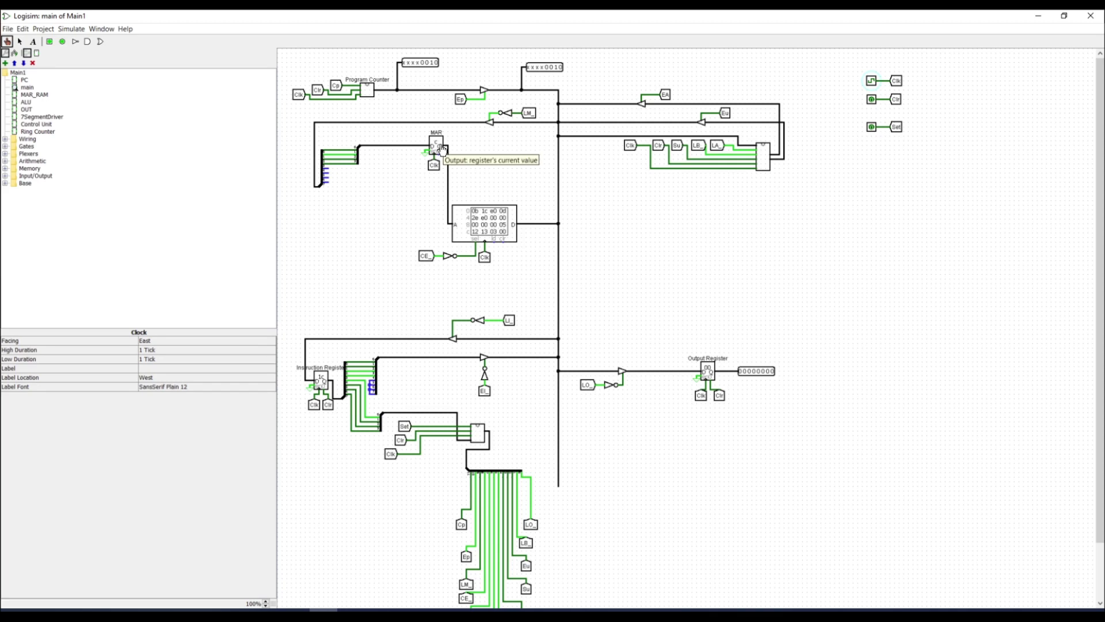
click(872, 83)
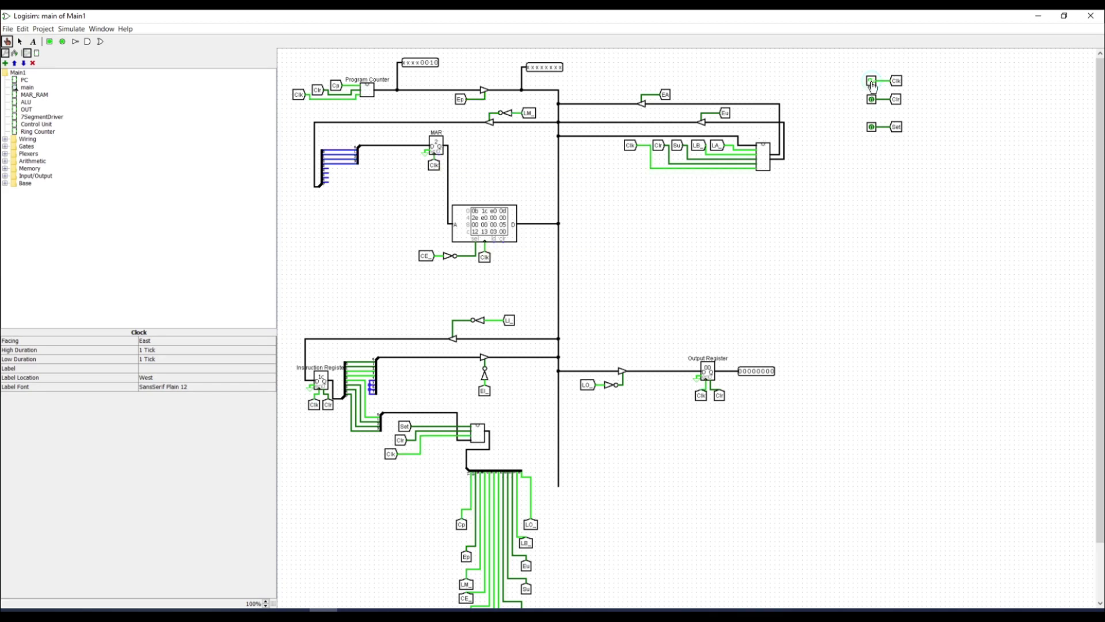
click(875, 84)
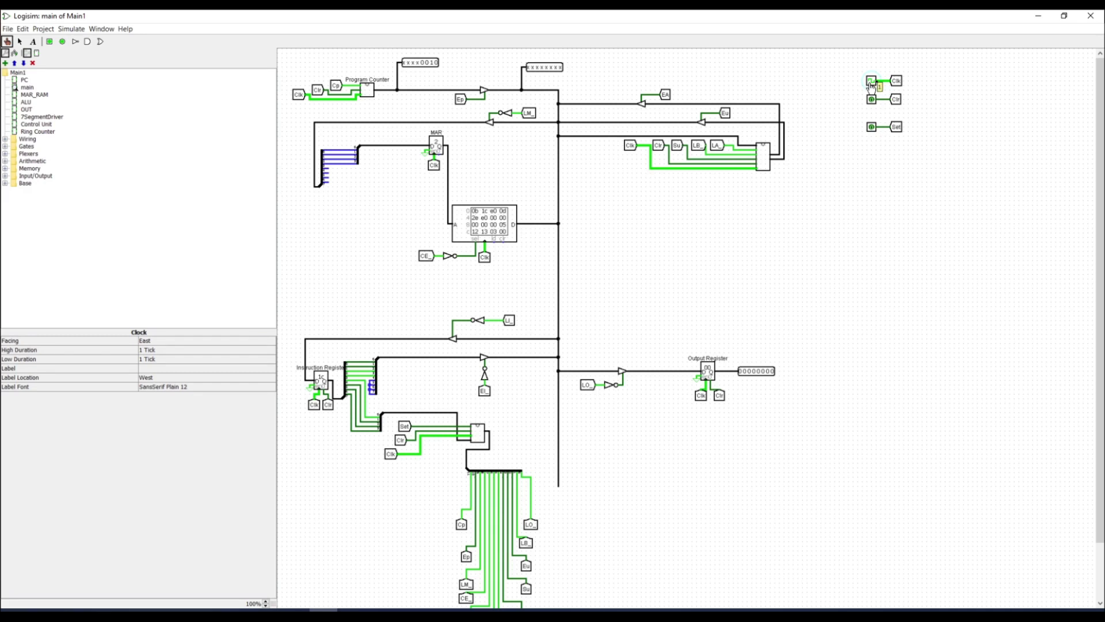
click(871, 84)
click(871, 84)
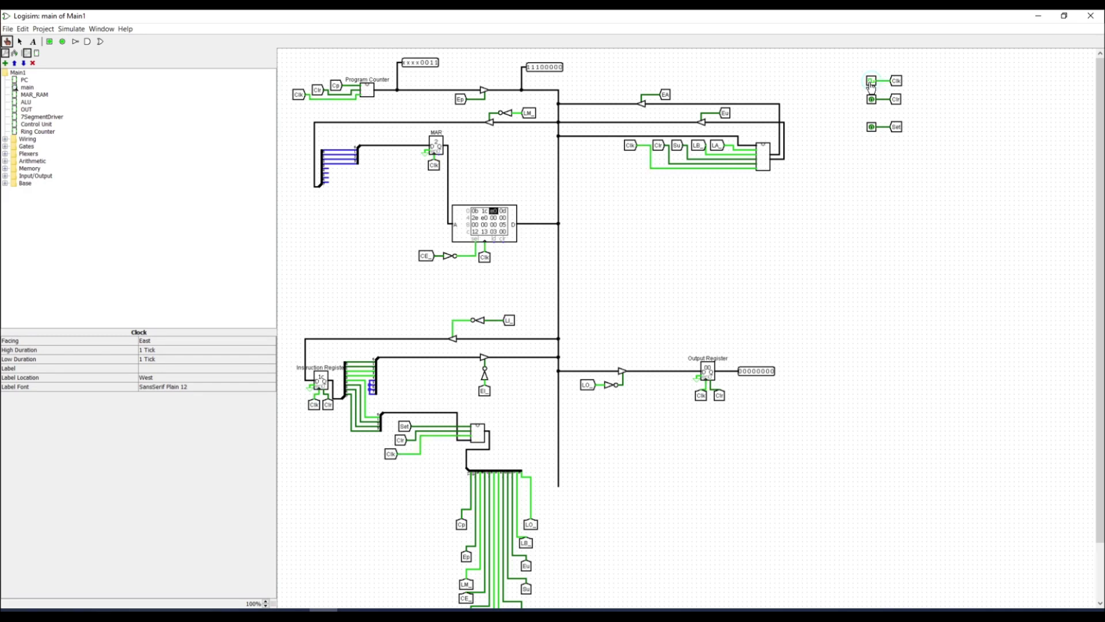
click(872, 84)
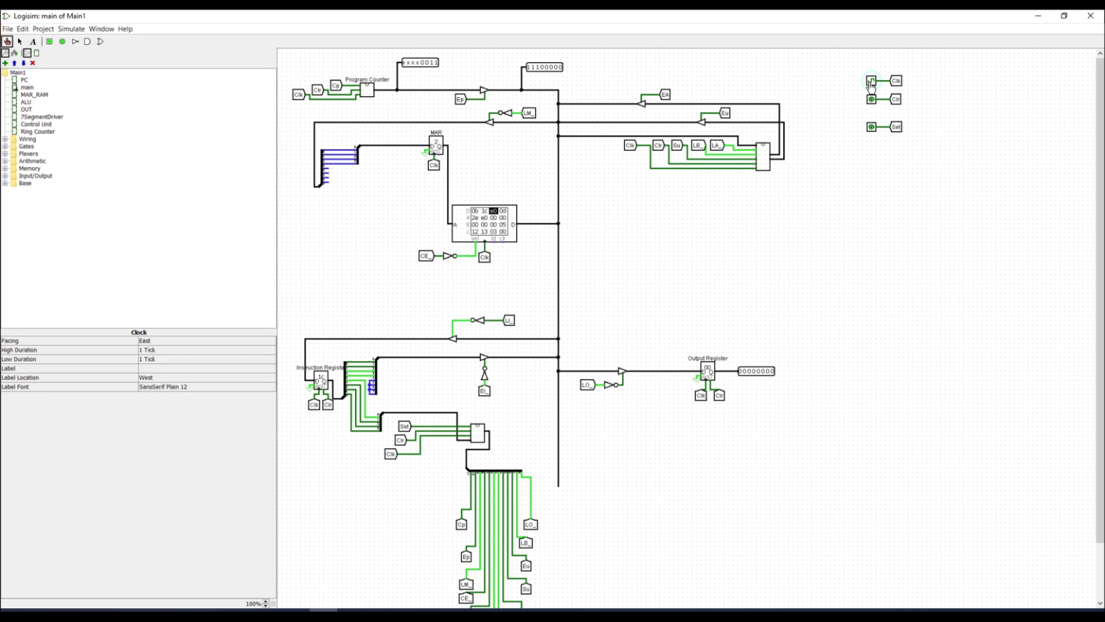
click(871, 84)
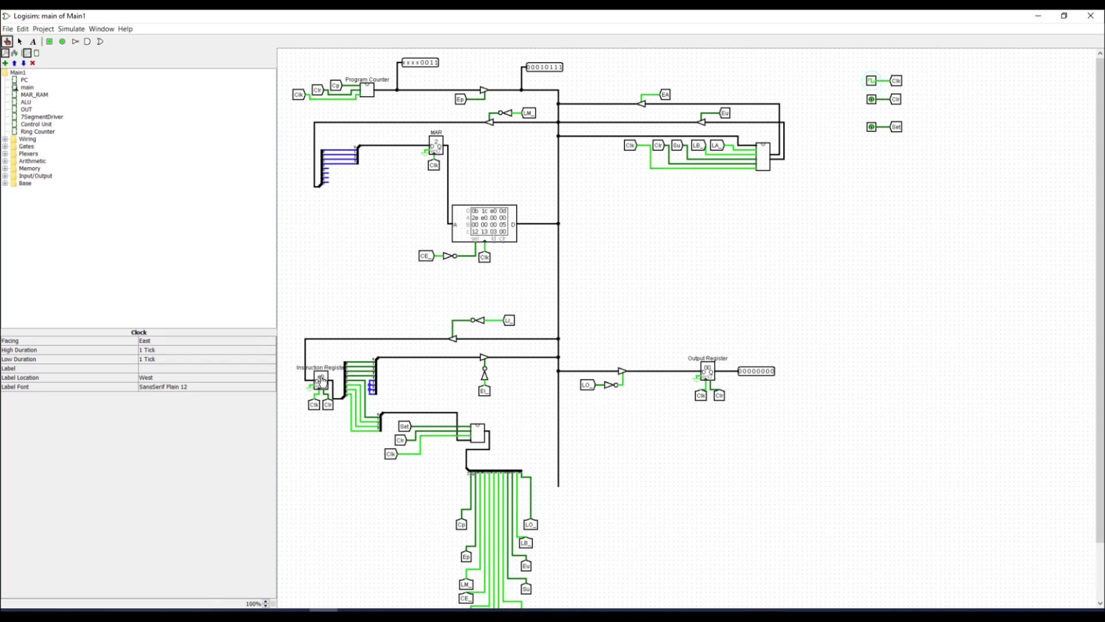
Step: Clock the OUT execution state to transfer the accumulator to the output register
click(872, 85)
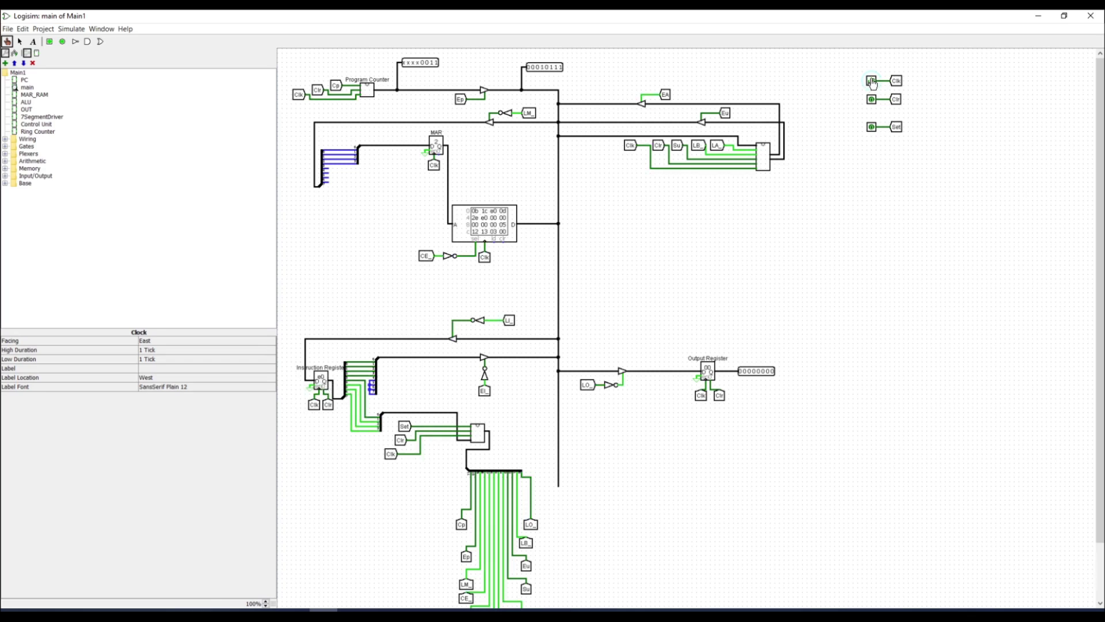
click(872, 82)
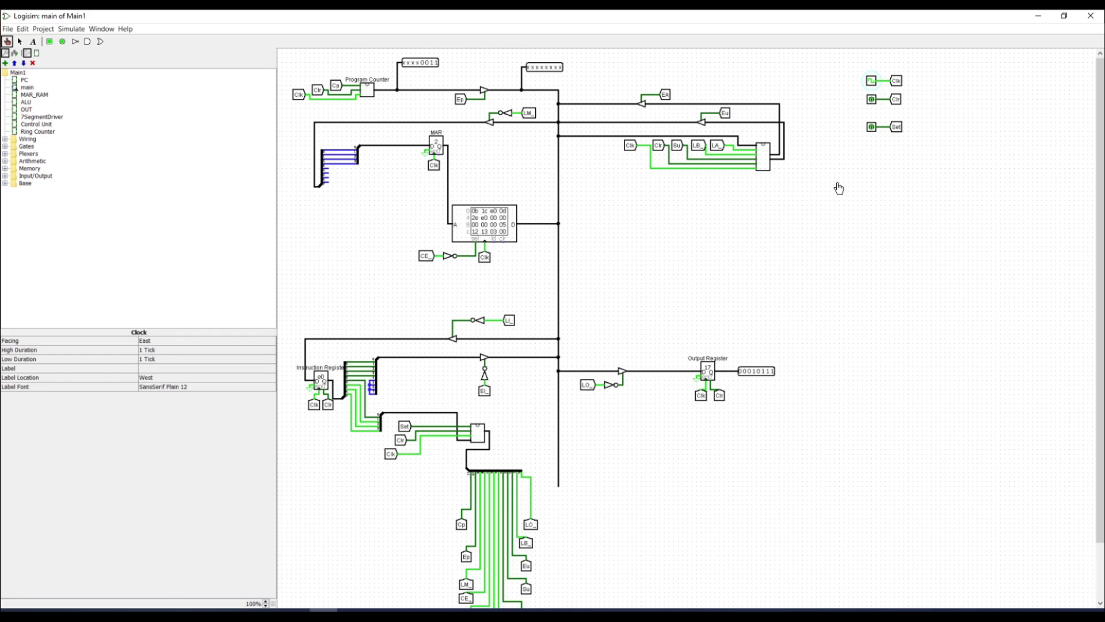
click(872, 84)
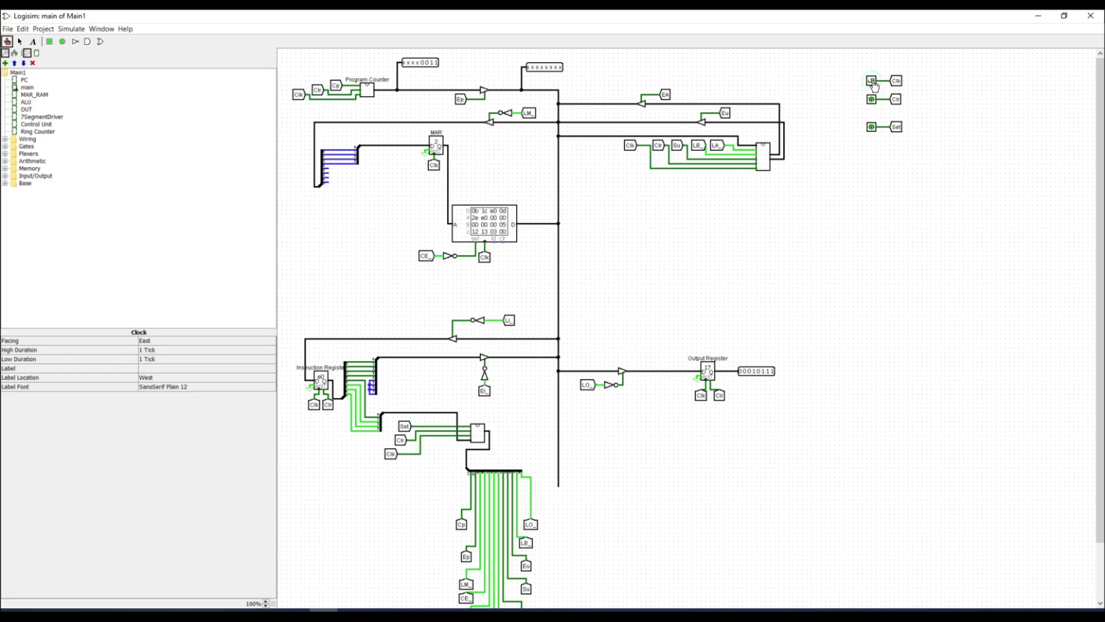
Step: Pulse the Clr and Set inputs to restart the CPU, and check the ring counter's state in the Control Unit
click(871, 100)
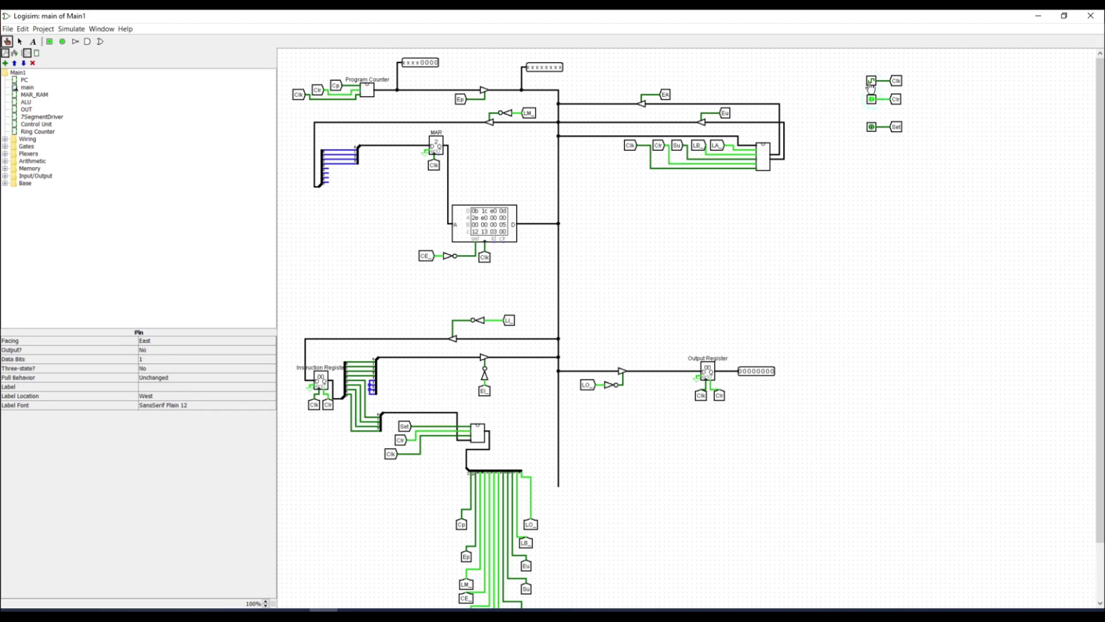
click(871, 99)
click(872, 127)
click(872, 130)
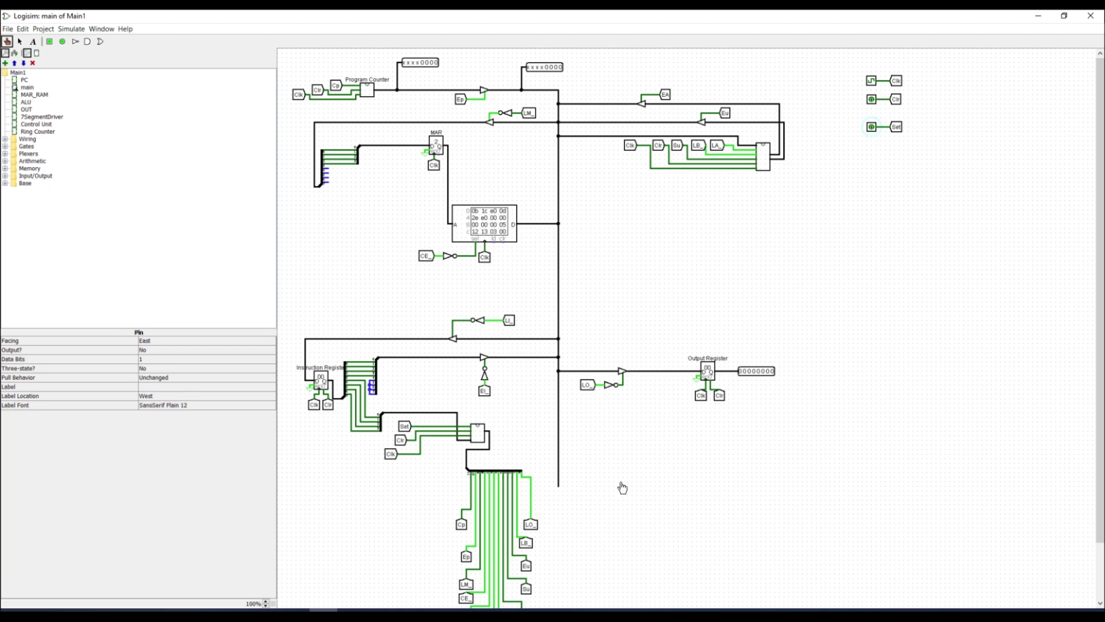
right_click(476, 438)
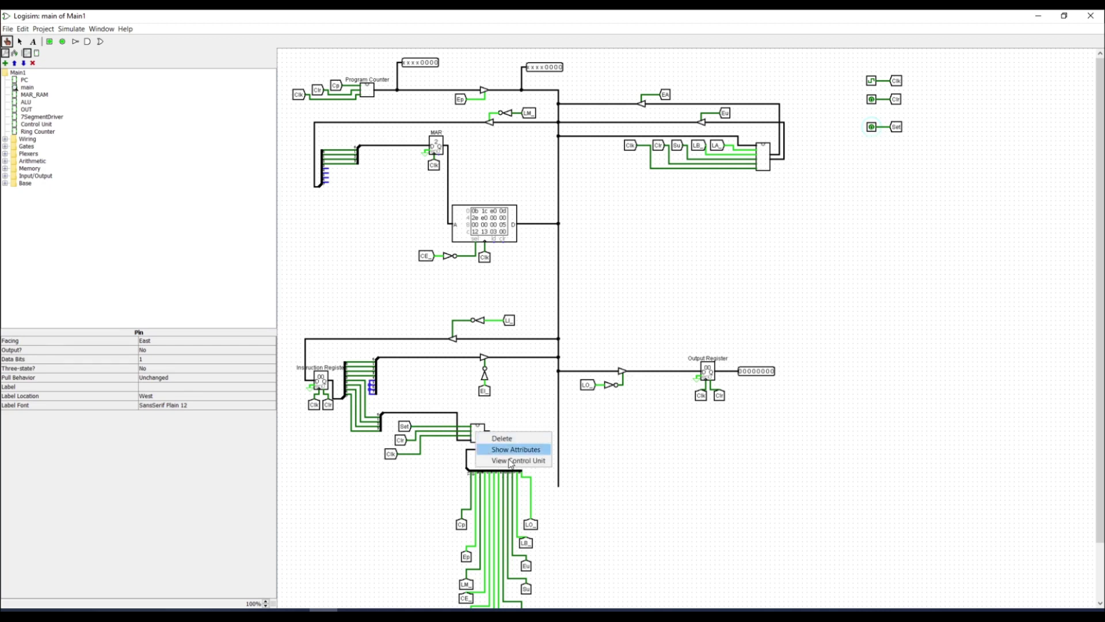
click(506, 460)
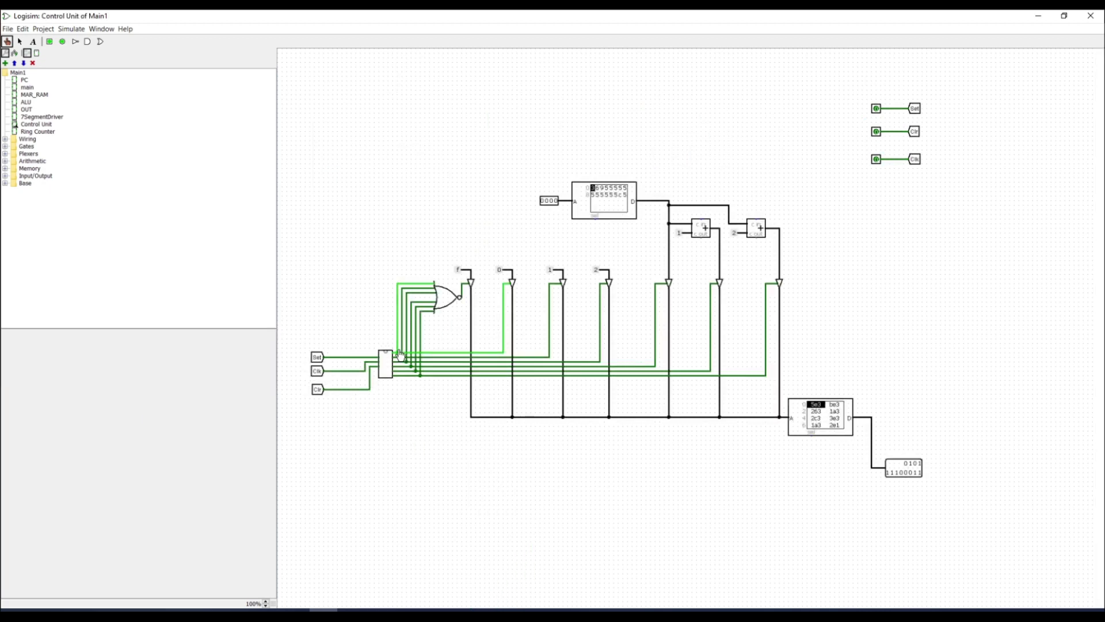
double_click(27, 88)
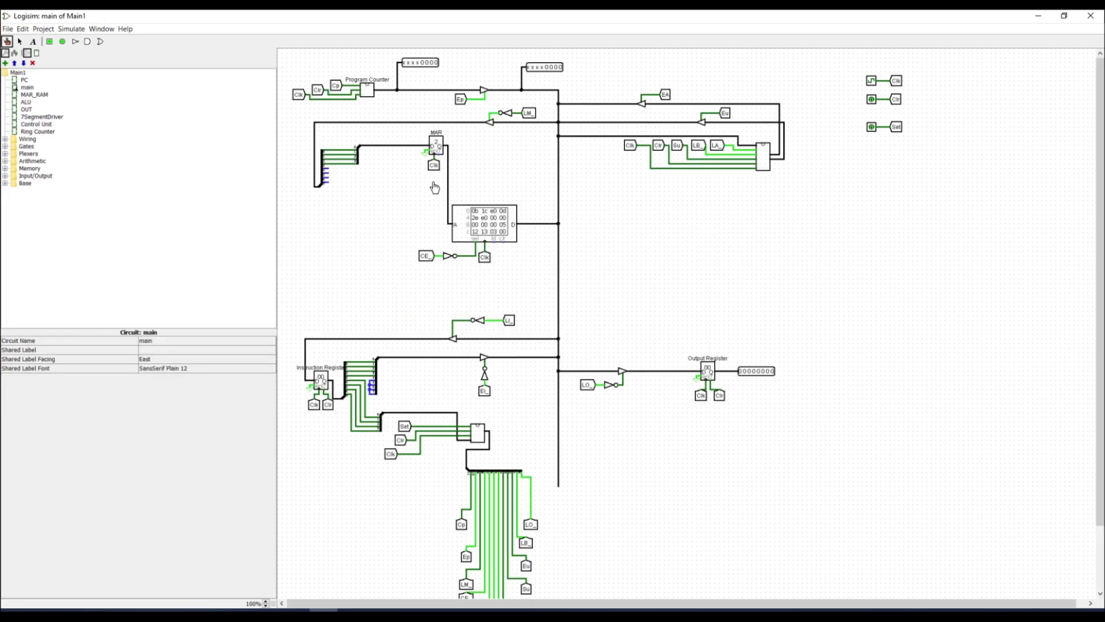
Step: Reset the simulation and reload the saved program image into the main circuit's RAM
click(67, 29)
mouse_move(101, 29)
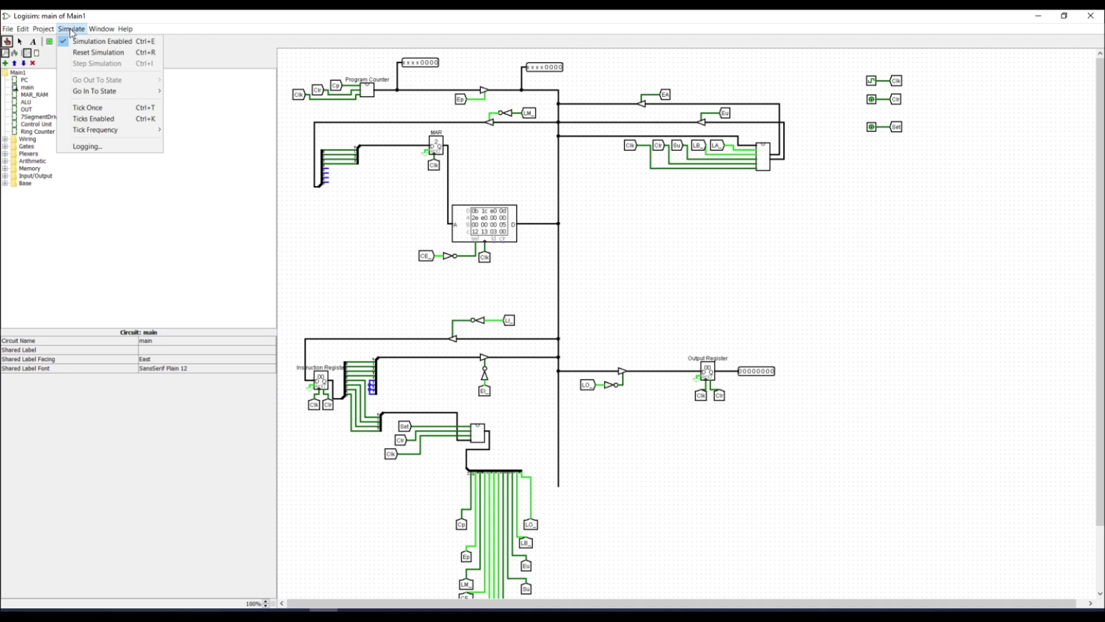
click(98, 52)
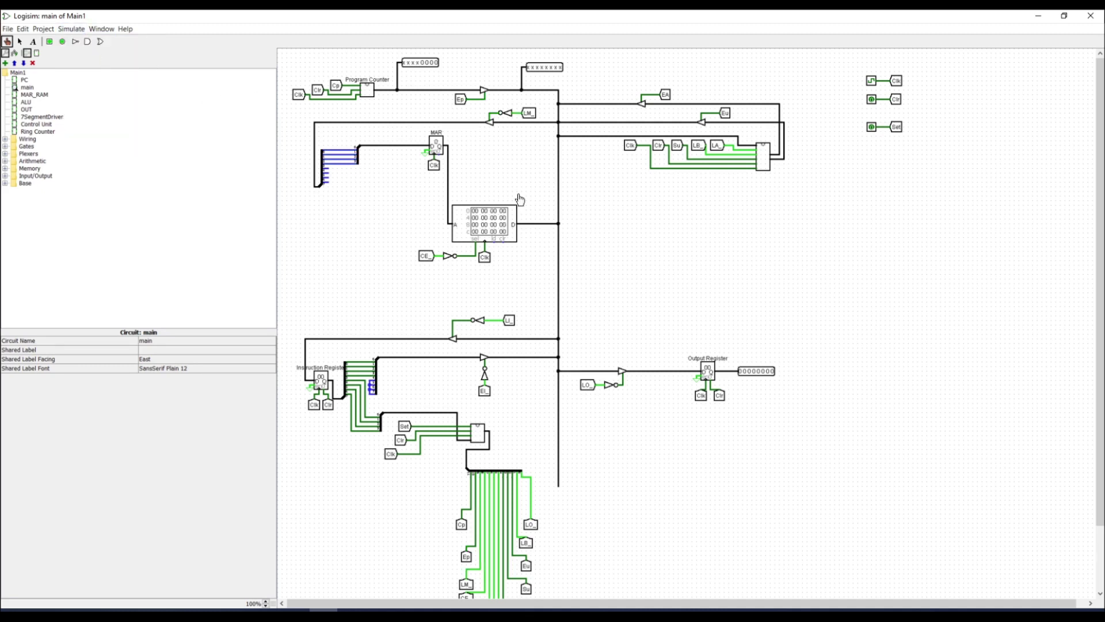
right_click(472, 219)
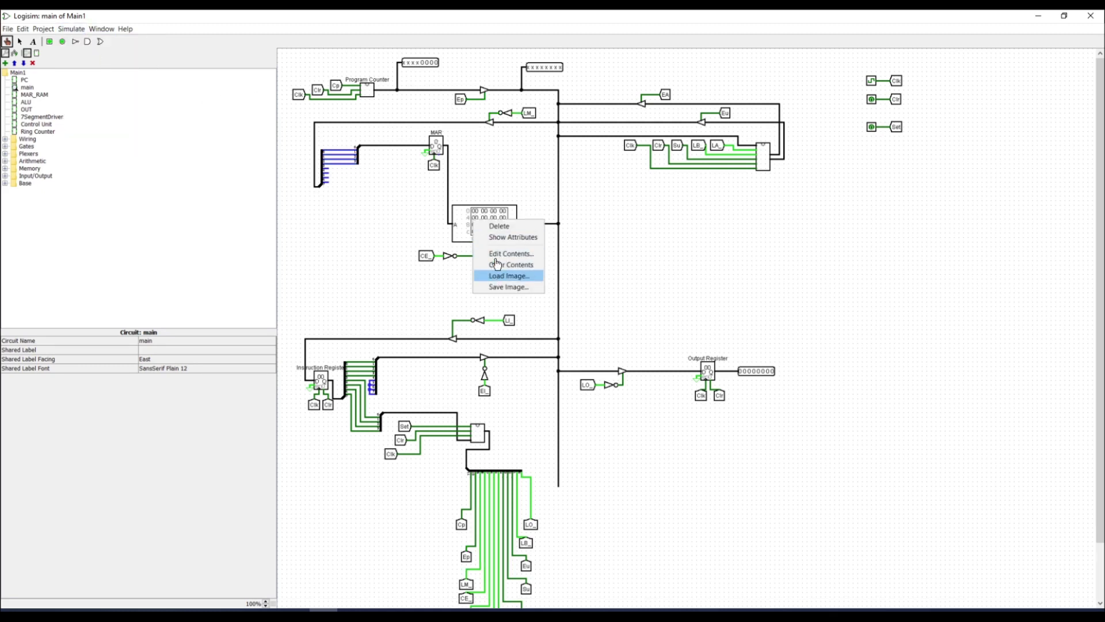
click(501, 276)
double_click(452, 288)
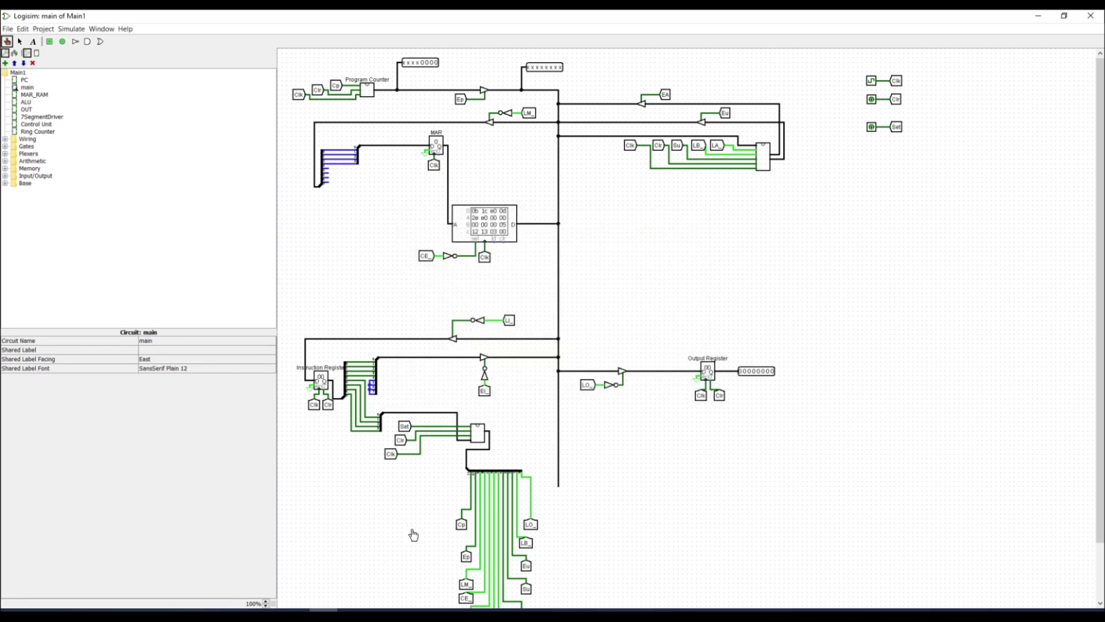
Step: Inspect the ring counter outputs in the Control Unit after the reset, and return to the main circuit
right_click(483, 435)
click(516, 463)
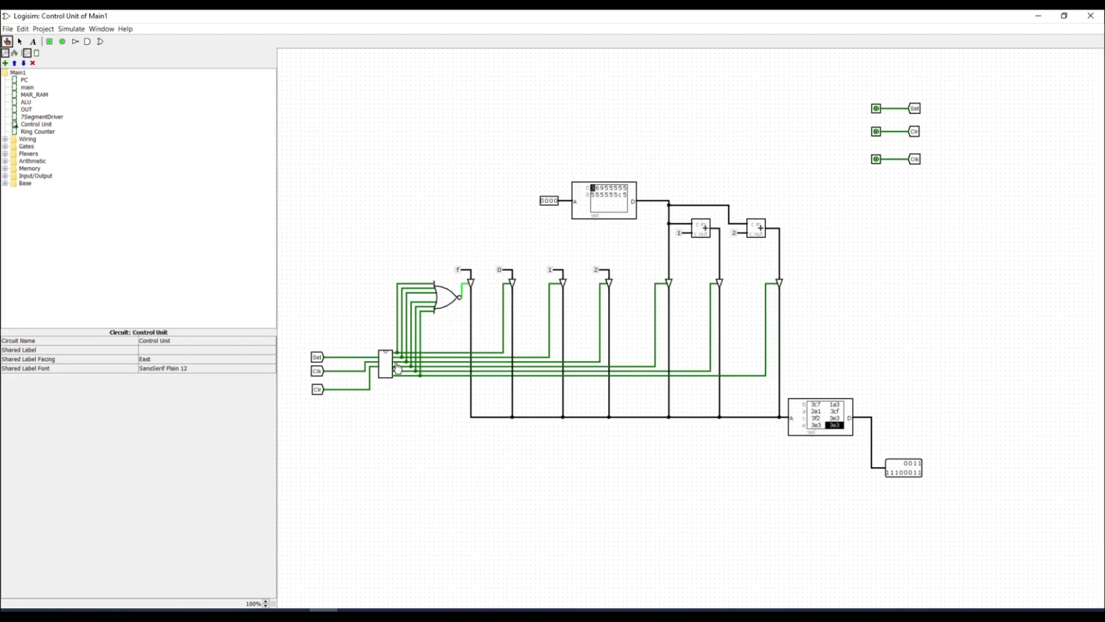
double_click(31, 90)
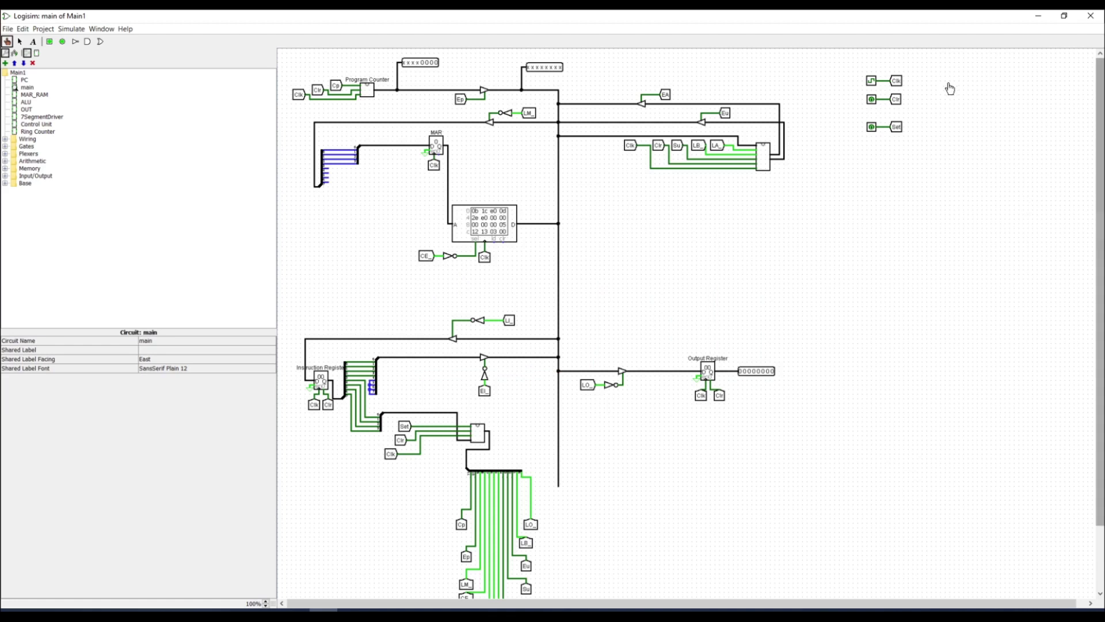
Step: Pulse the Set input to start the ring counter, check its first state in the Control Unit, and return to main
click(871, 129)
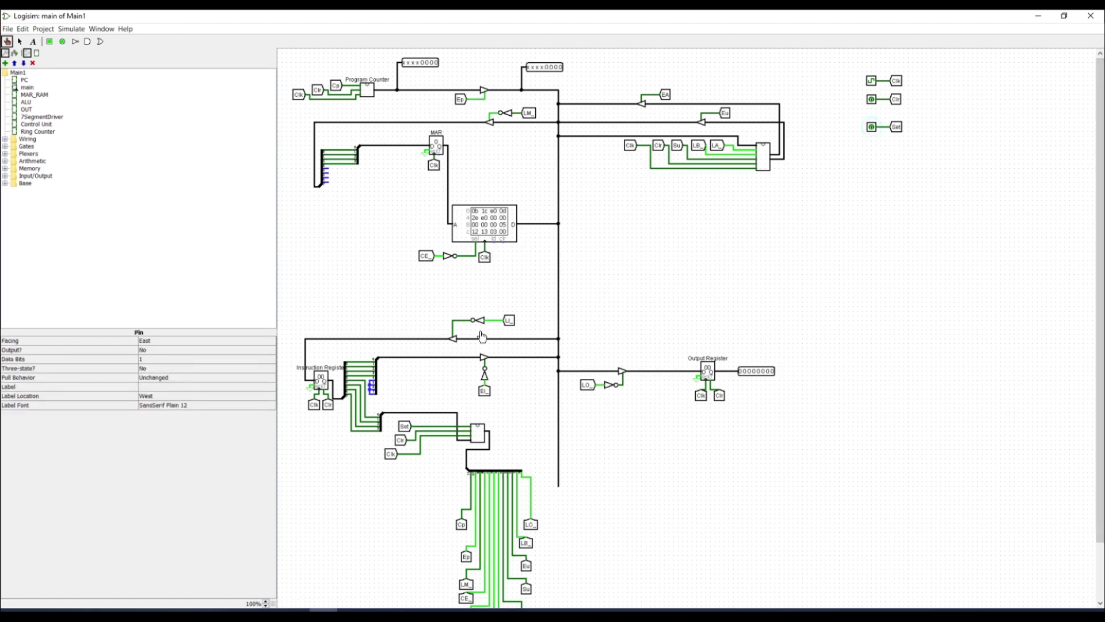
right_click(481, 437)
click(508, 465)
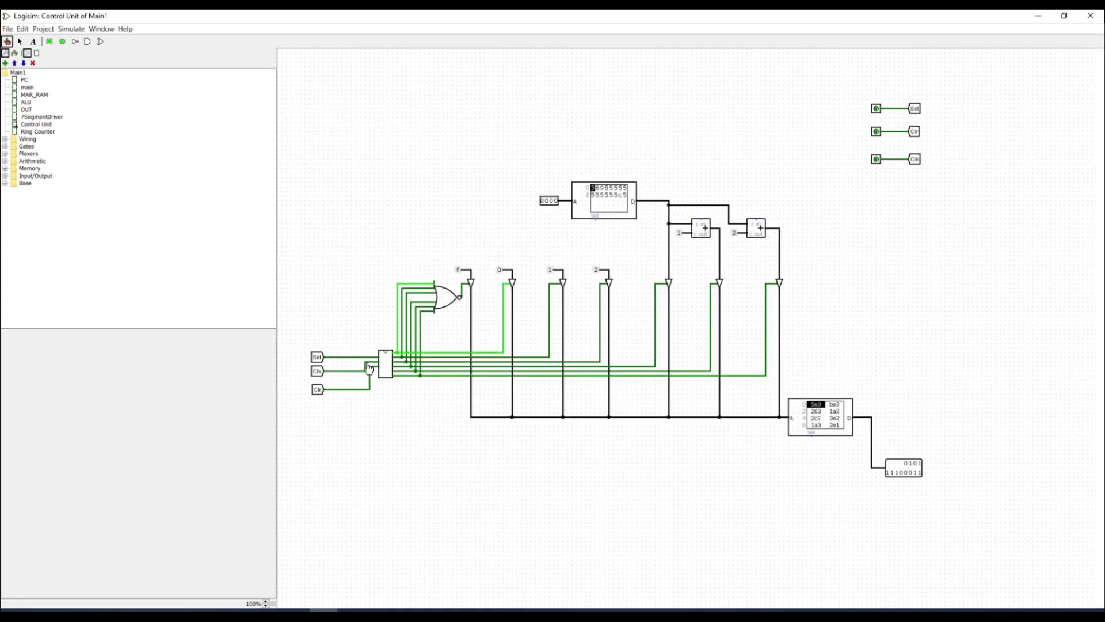
click(28, 82)
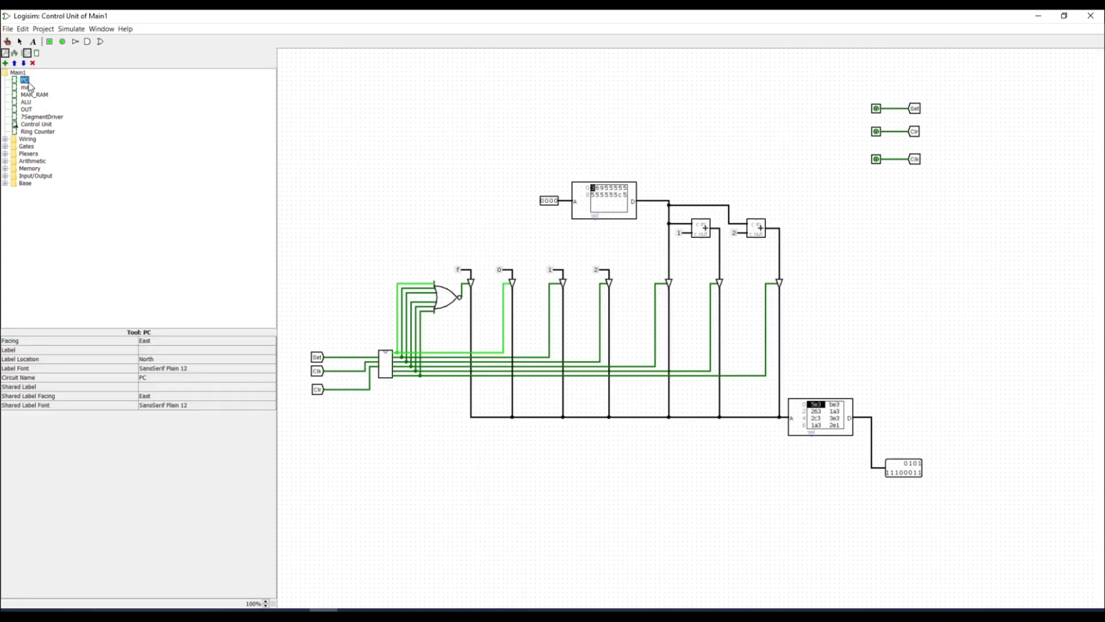
double_click(25, 89)
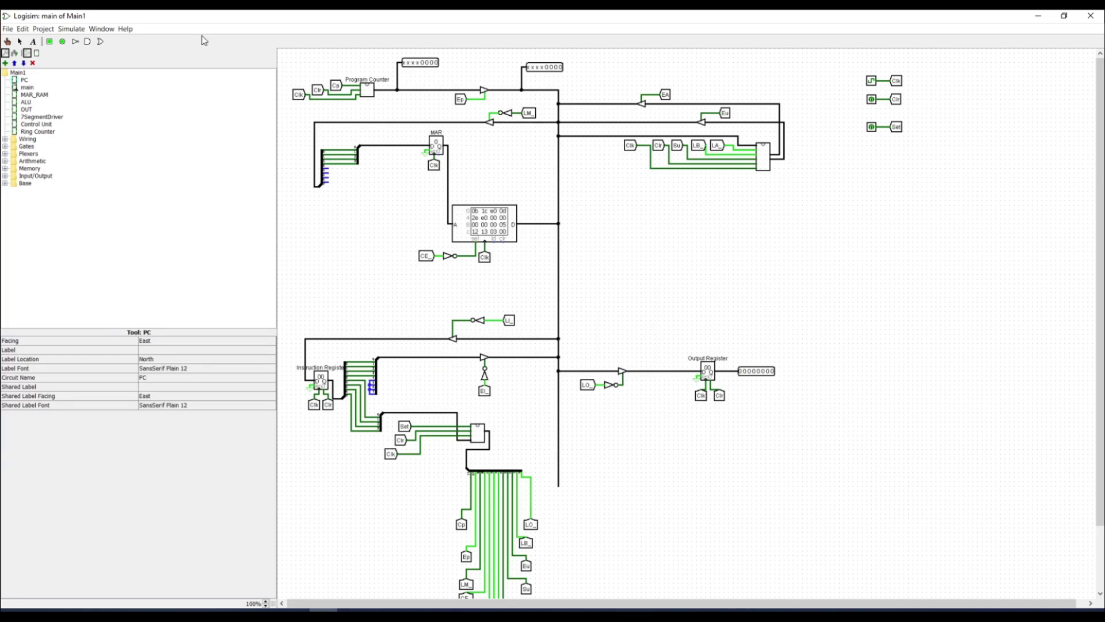
Step: Enable continuous simulation ticks to run the RAM program automatically from the main circuit
click(8, 42)
click(72, 29)
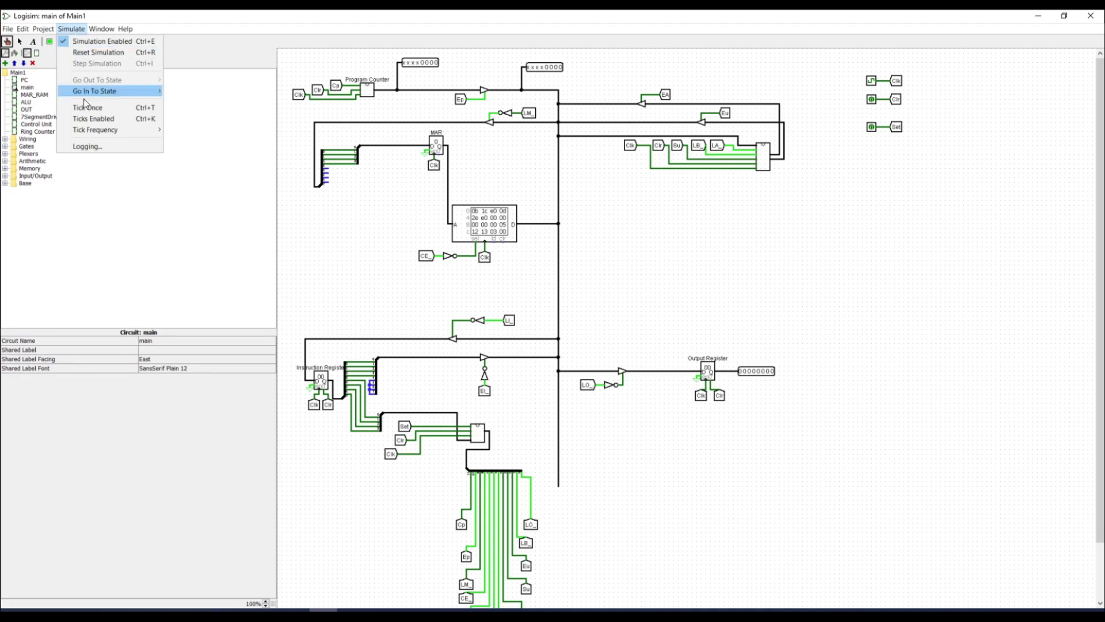
mouse_move(101, 134)
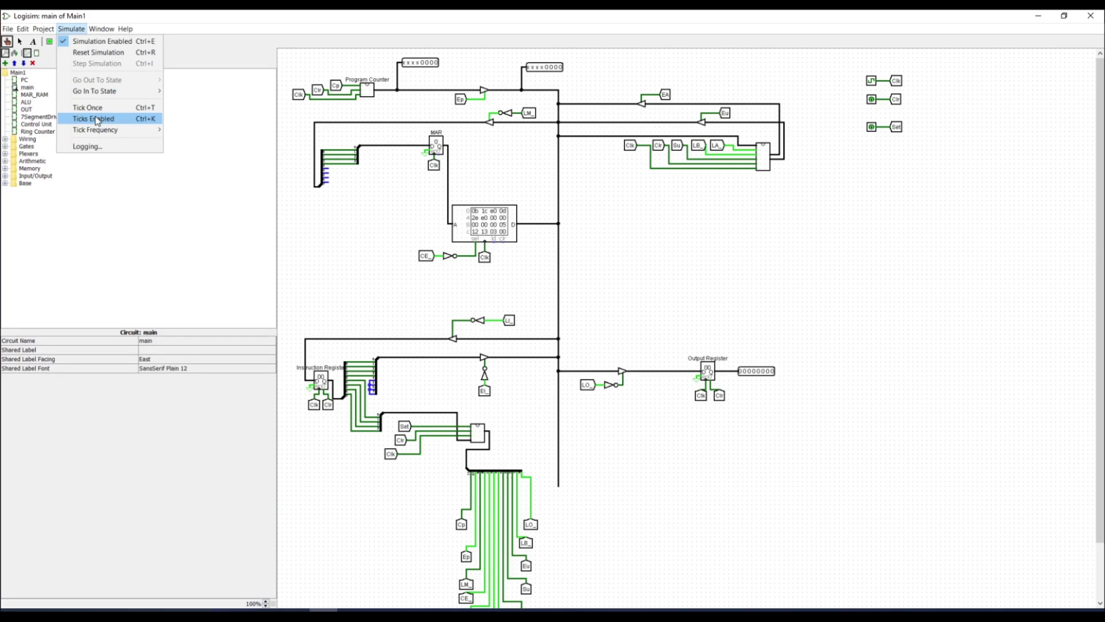
click(96, 119)
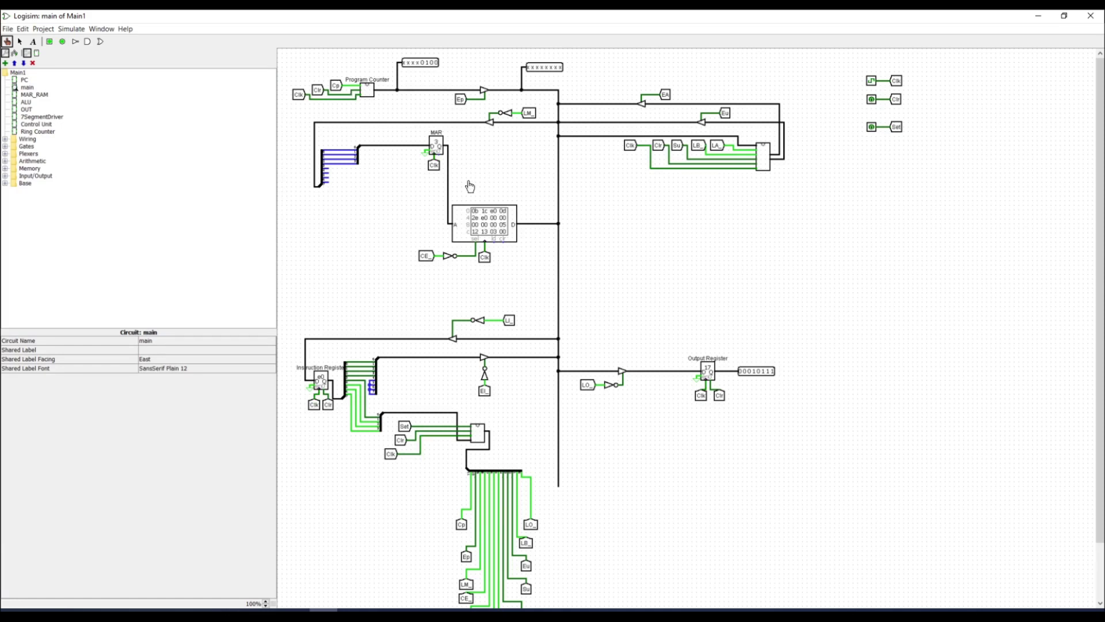
Step: Follow the program through its 0d, 2e and second e0 instructions, and stop the continuous ticks
click(503, 213)
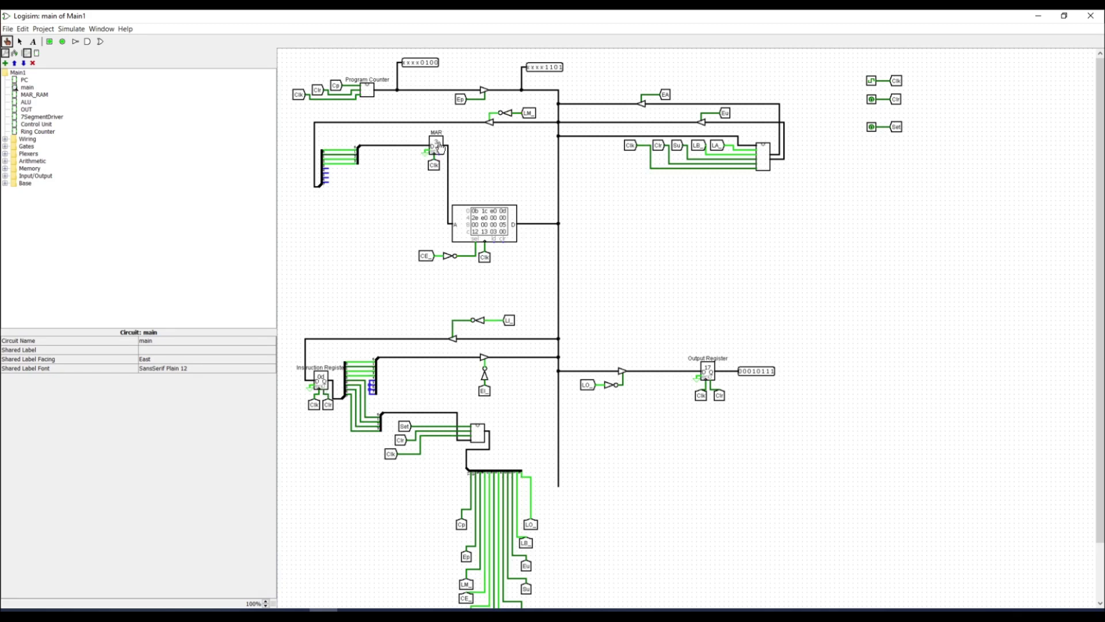
click(485, 233)
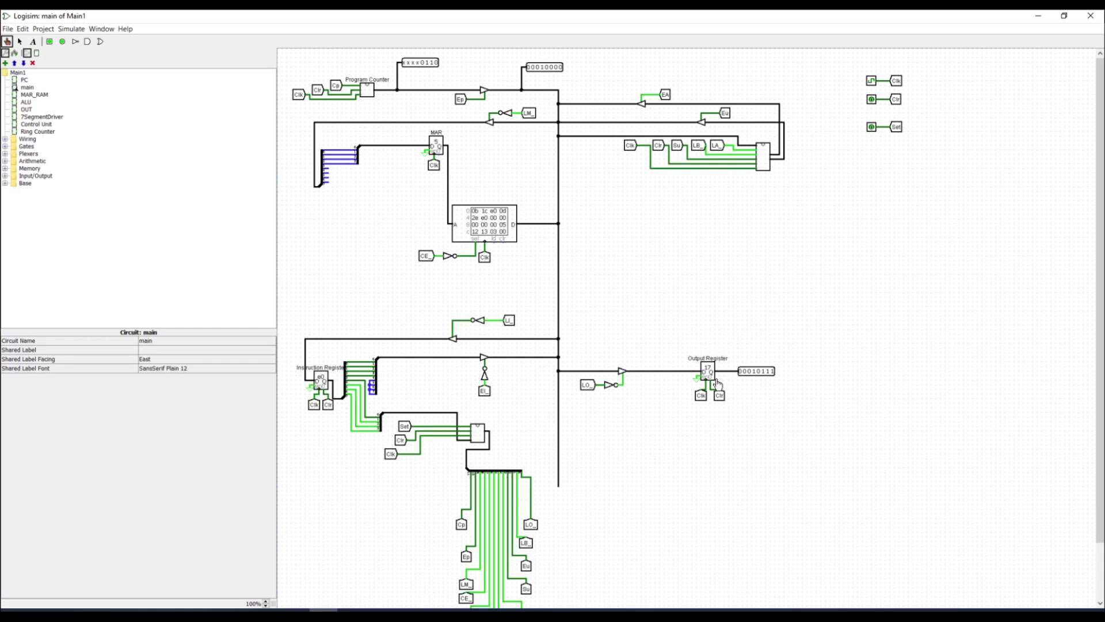
click(72, 29)
click(89, 117)
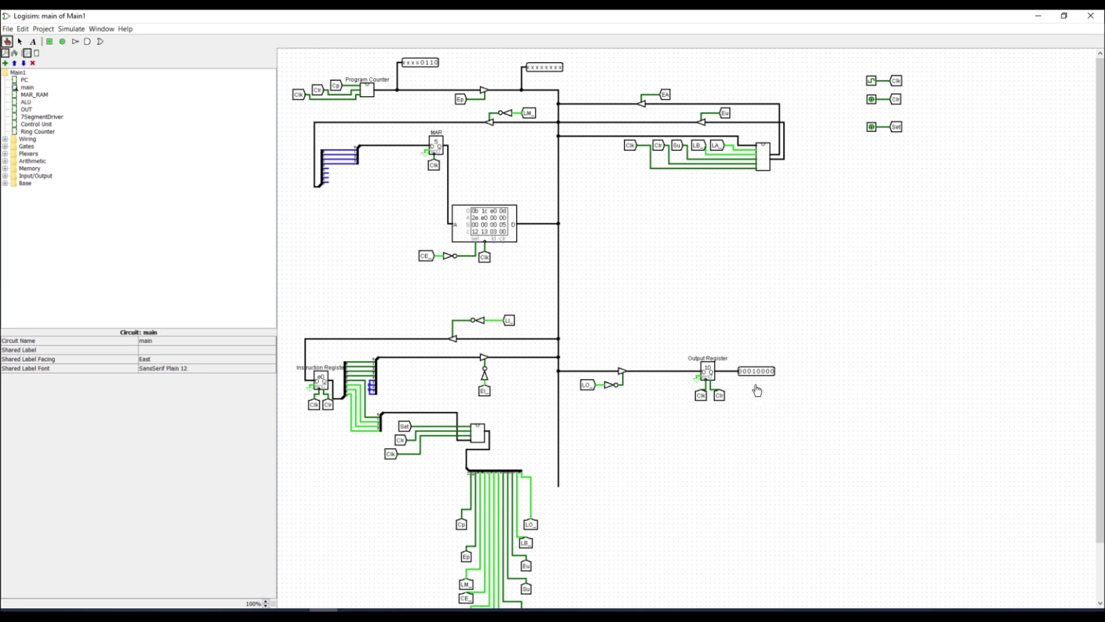
Step: Expand the Input/Output component library
click(4, 177)
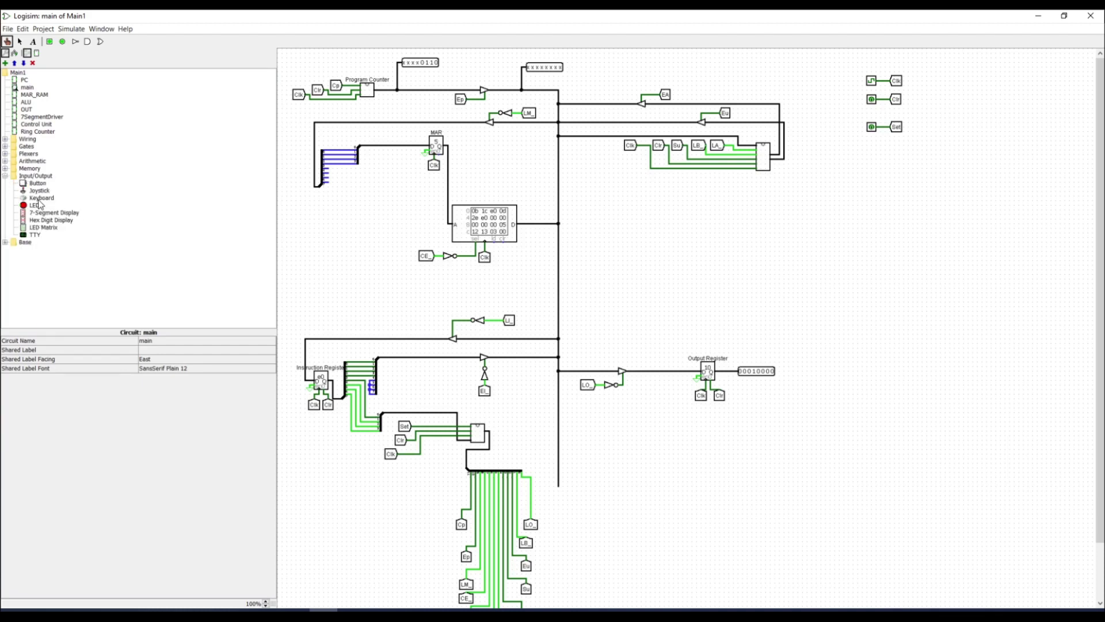